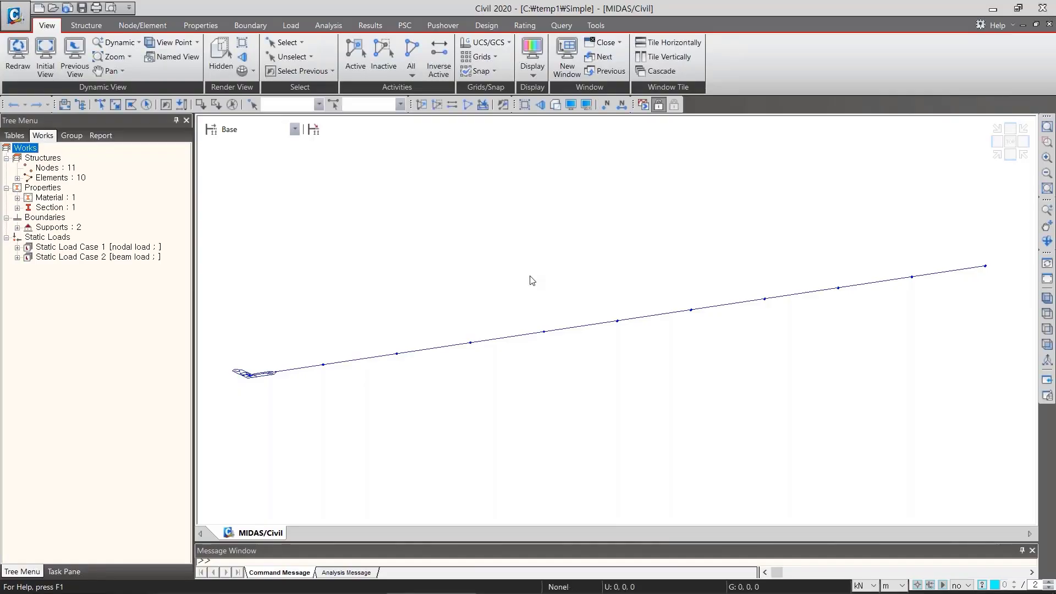
Turn on the Hidden display so the beam elements are drawn as solid sections
{"action": "left_click", "coordinate": [556, 104]}
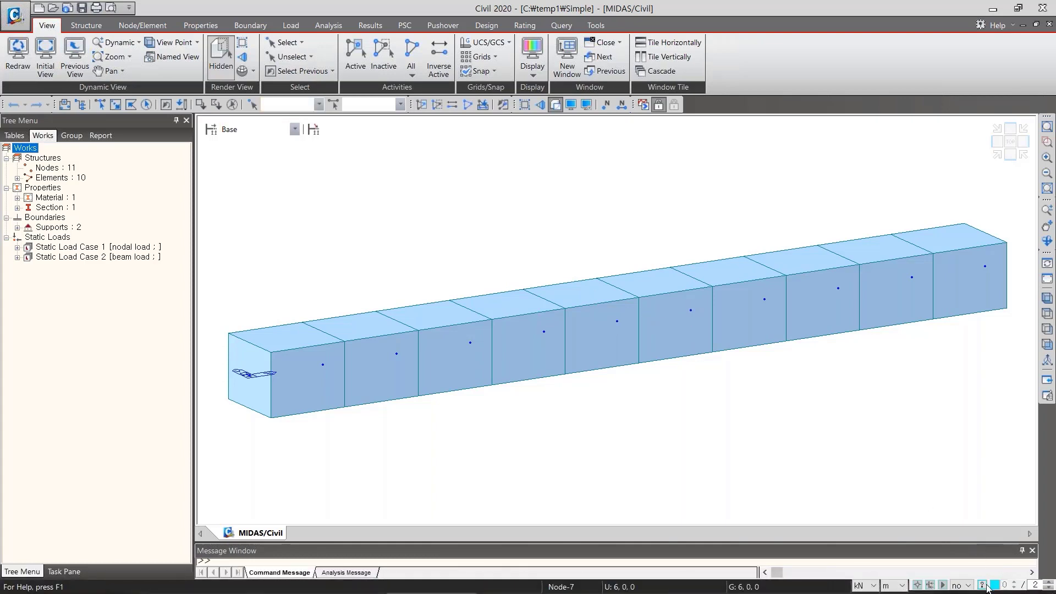
{"action": "left_click", "coordinate": [86, 334]}
Set the unit system to m for length and kN (ton) for force, apply it, and close the dialog
{"action": "left_click", "coordinate": [596, 25]}
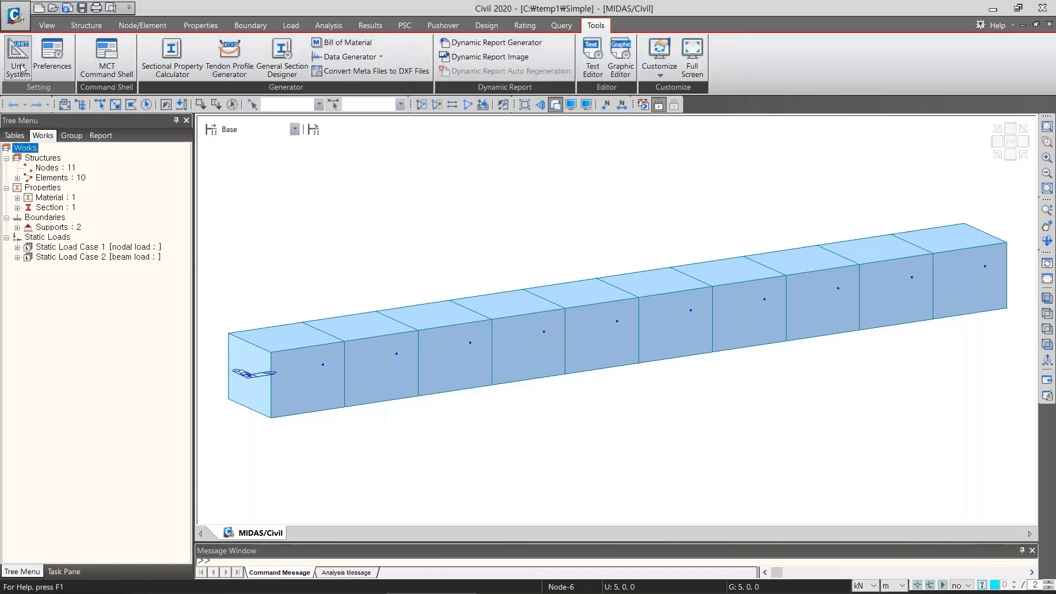
{"action": "left_click", "coordinate": [18, 55]}
{"action": "left_click_drag", "start_coordinate": [550, 177], "coordinate": [553, 191]}
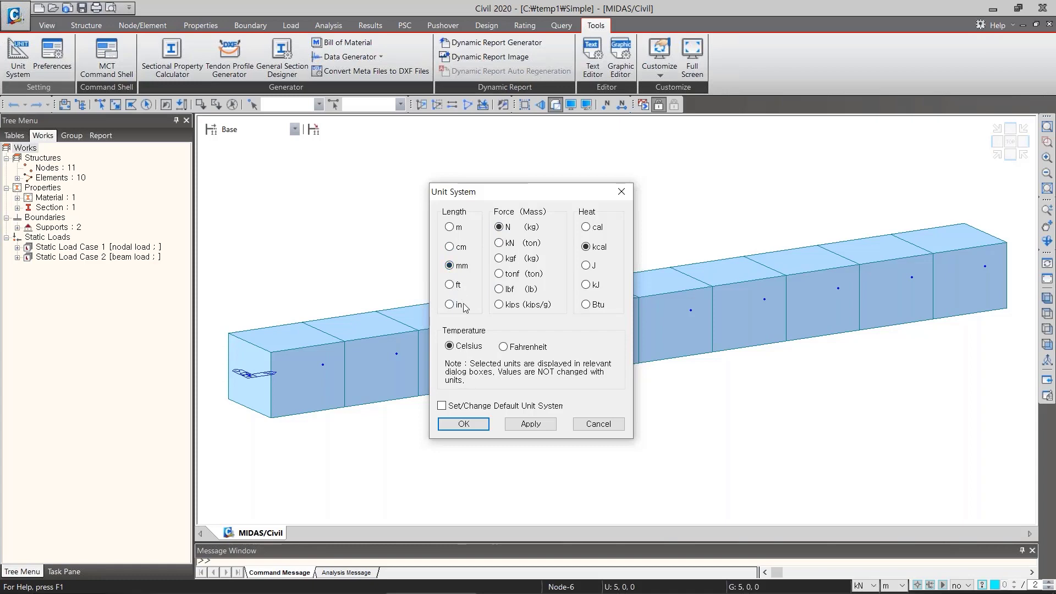
{"action": "left_click", "coordinate": [499, 243]}
{"action": "left_click", "coordinate": [532, 425]}
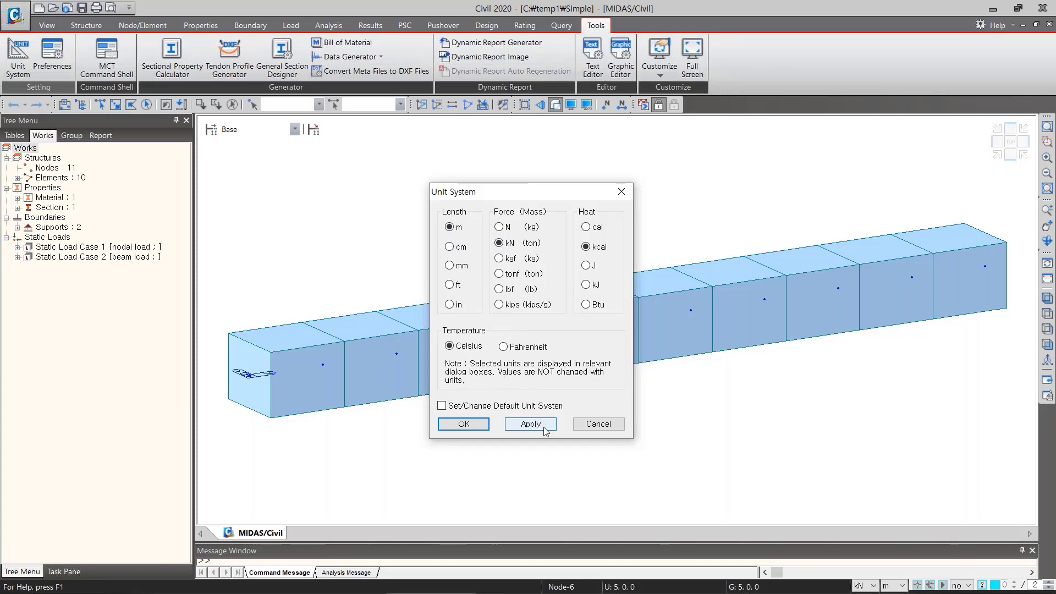
{"action": "left_click", "coordinate": [596, 424]}
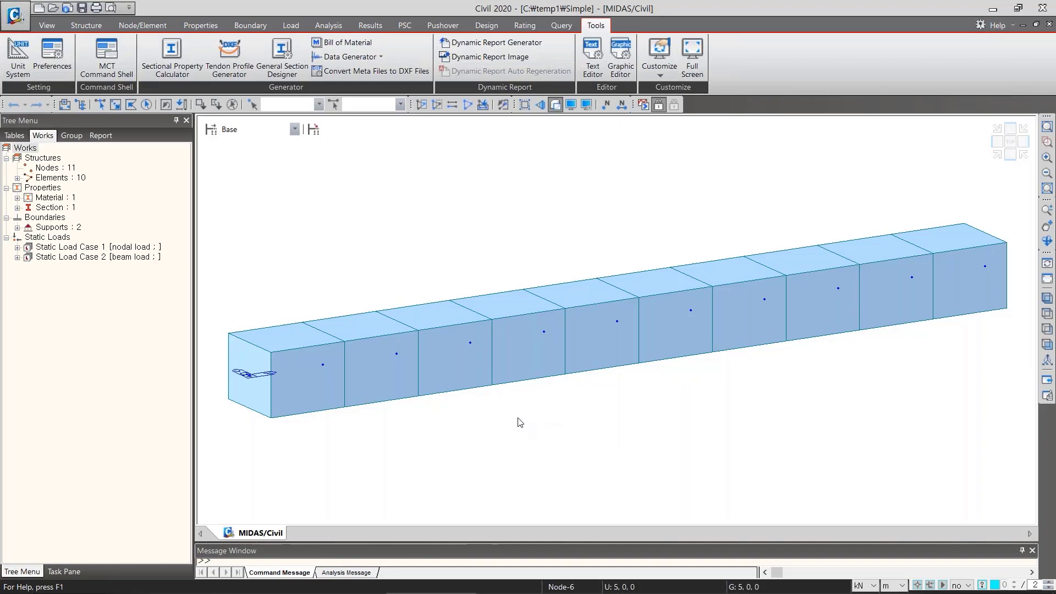
Pan, rotate and zoom the beam model in and out, finishing in the isometric view
{"action": "mouse_move", "coordinate": [566, 424]}
{"action": "middle_mouse_down"}
{"action": "mouse_move", "coordinate": [641, 408]}
{"action": "mouse_move", "coordinate": [515, 427]}
{"action": "mouse_move", "coordinate": [636, 398]}
{"action": "mouse_move", "coordinate": [473, 443]}
{"action": "mouse_move", "coordinate": [670, 401]}
{"action": "mouse_move", "coordinate": [507, 434]}
{"action": "mouse_move", "coordinate": [652, 403]}
{"action": "mouse_move", "coordinate": [565, 427]}
{"action": "middle_mouse_up"}
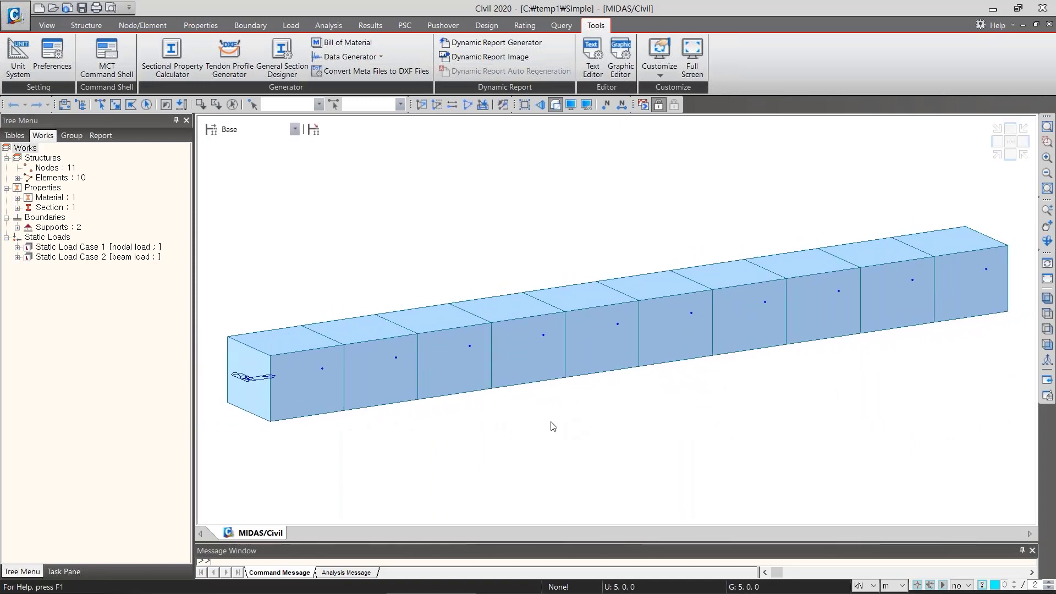
{"action": "middle_click_drag", "start_coordinate": [544, 427], "coordinate": [566, 429], "text": "ctrl"}
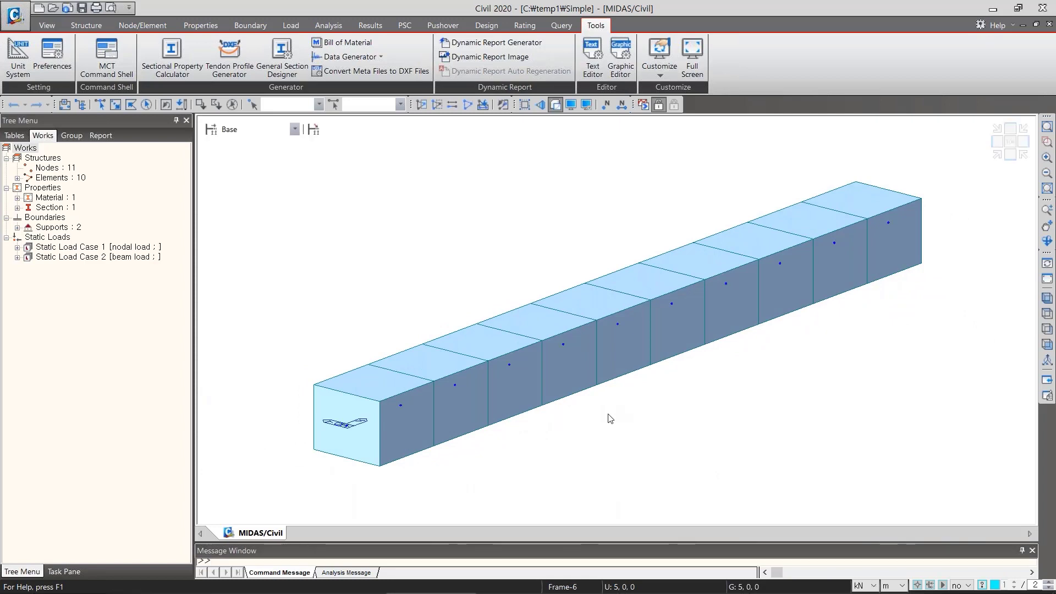
{"action": "scroll", "coordinate": [624, 430], "scroll_direction": "up", "scroll_amount": 4}
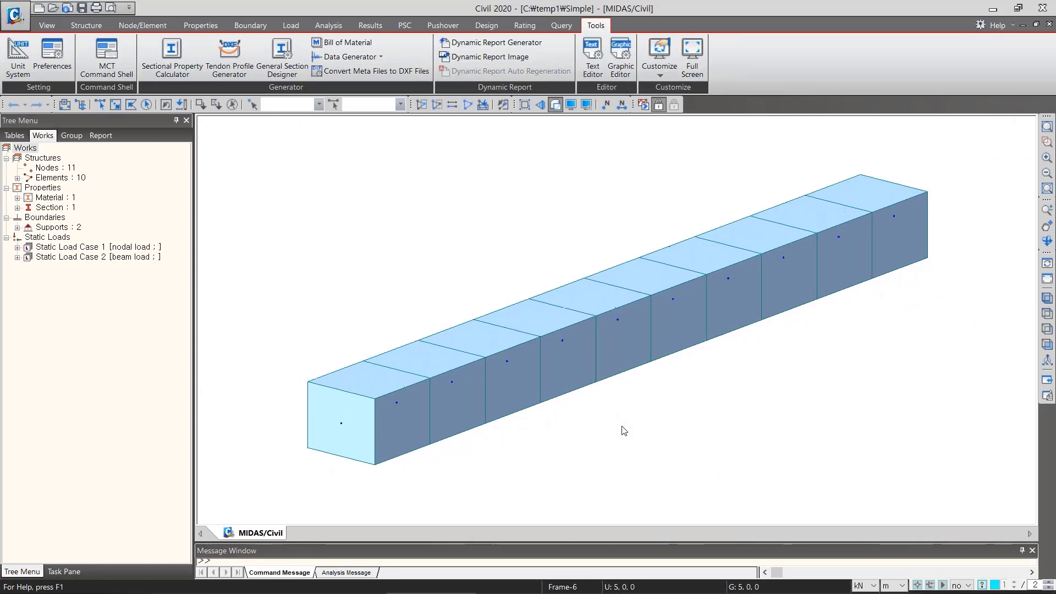
{"action": "scroll", "coordinate": [625, 430], "scroll_direction": "down", "scroll_amount": 8}
{"action": "scroll", "coordinate": [622, 426], "scroll_direction": "down", "scroll_amount": 3}
{"action": "scroll", "coordinate": [622, 426], "scroll_direction": "up", "scroll_amount": 5}
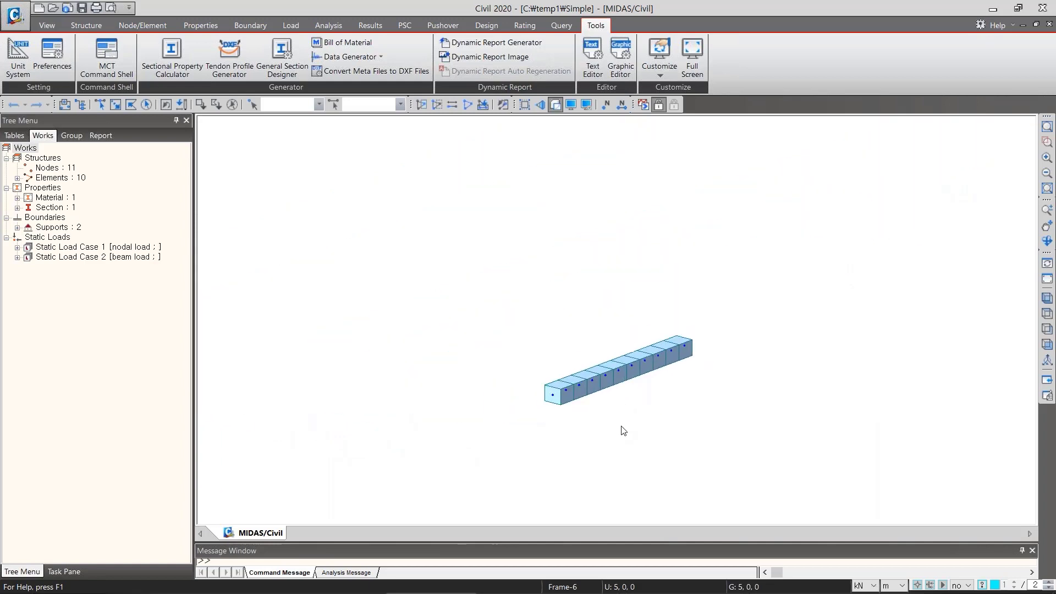
{"action": "scroll", "coordinate": [622, 426], "scroll_direction": "down", "scroll_amount": 8}
{"action": "scroll", "coordinate": [622, 426], "scroll_direction": "up", "scroll_amount": 4}
{"action": "scroll", "coordinate": [621, 428], "scroll_direction": "up", "scroll_amount": 3}
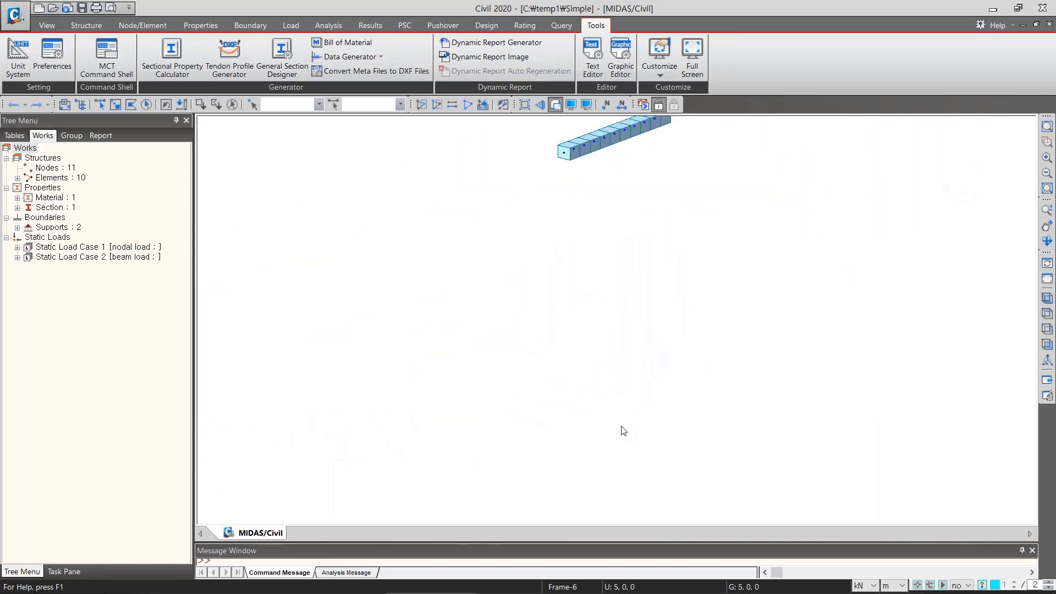
{"action": "middle_click_drag", "start_coordinate": [668, 307], "coordinate": [608, 464]}
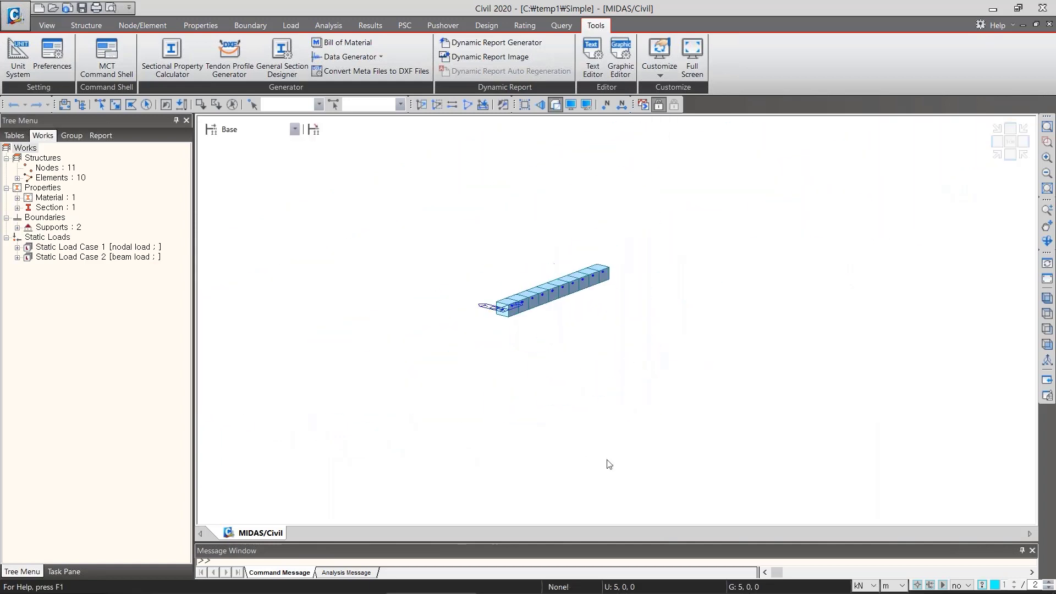
{"action": "left_click", "coordinate": [1047, 298]}
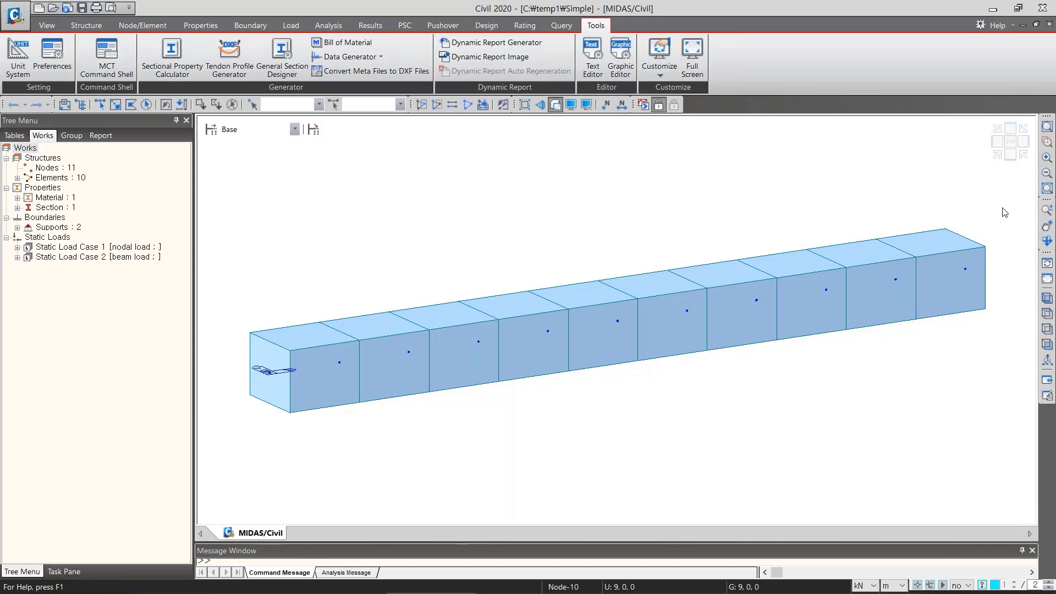
Use Zoom Window to enlarge the middle of the beam, and restore the isometric view
{"action": "left_click", "coordinate": [1050, 147]}
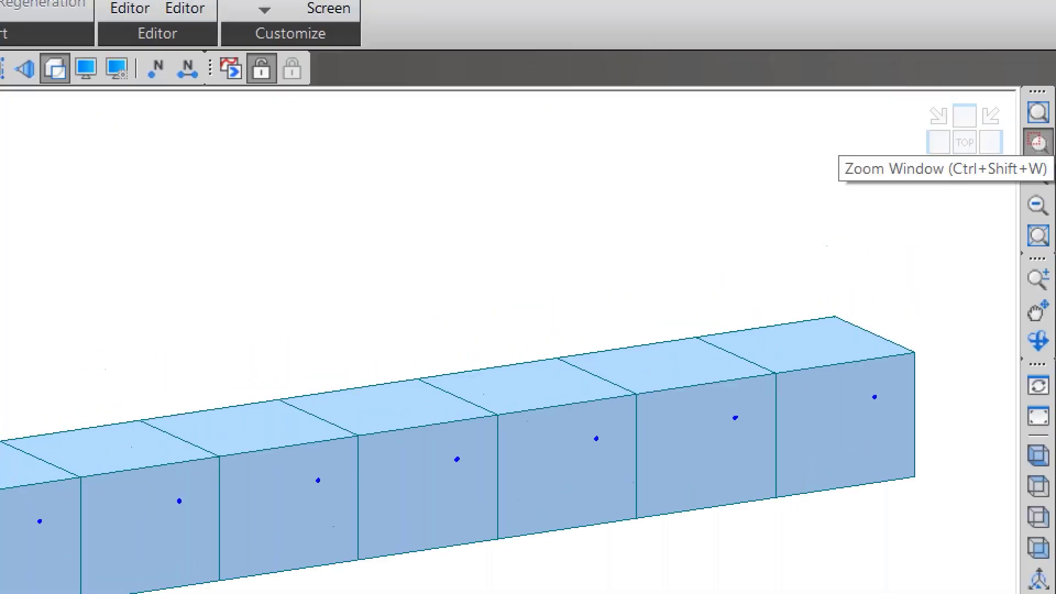
{"action": "mouse_move", "coordinate": [1053, 159]}
{"action": "left_mouse_down"}
{"action": "mouse_move", "coordinate": [1040, 163]}
{"action": "mouse_move", "coordinate": [1026, 115]}
{"action": "mouse_move", "coordinate": [1032, 158]}
{"action": "mouse_move", "coordinate": [1044, 144]}
{"action": "left_mouse_up"}
{"action": "key", "text": "Escape"}
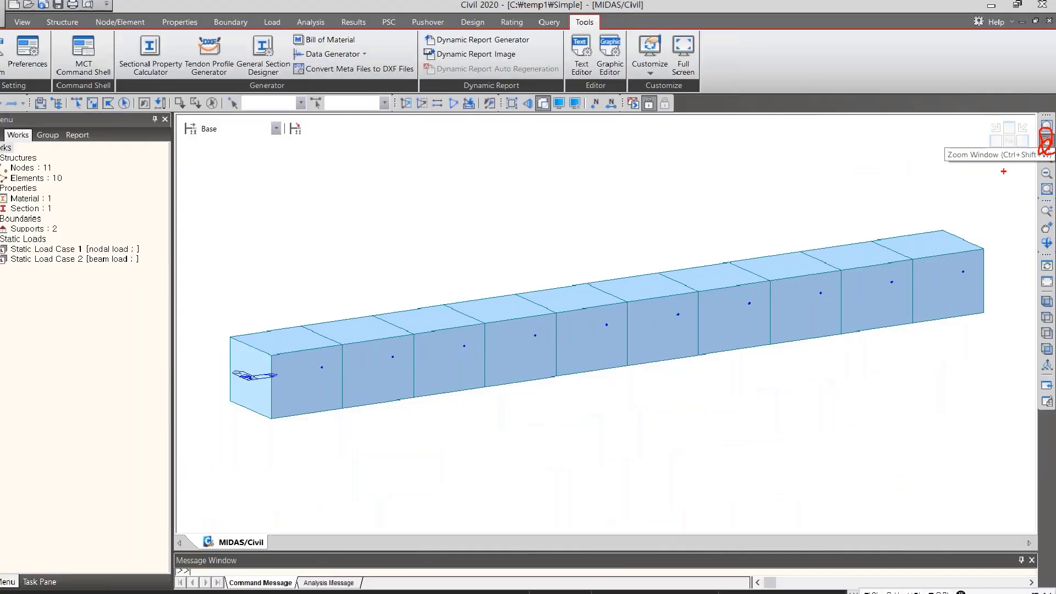
{"action": "left_click", "coordinate": [1047, 143]}
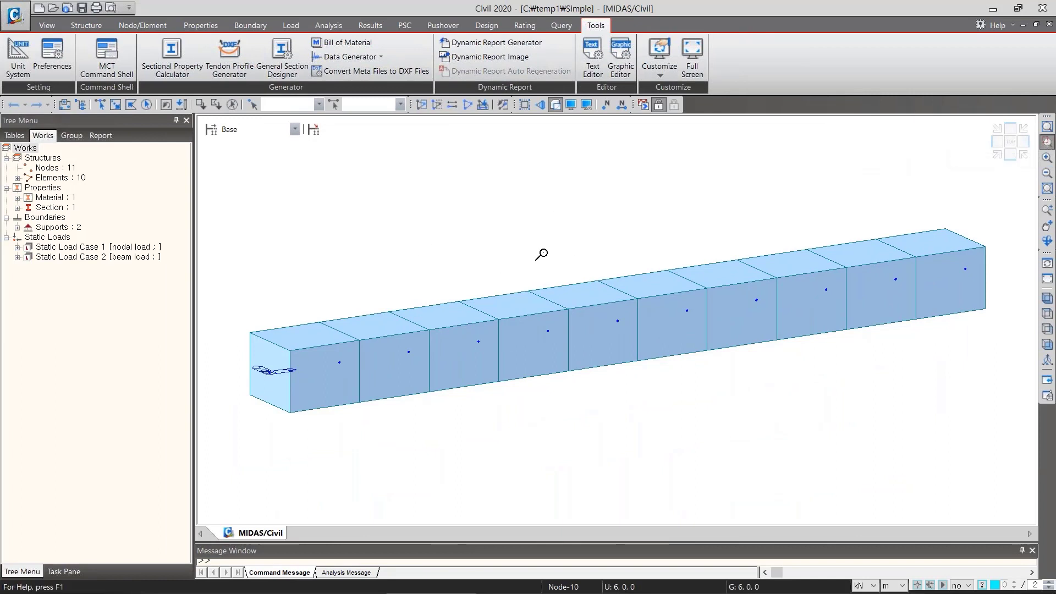
{"action": "left_click_drag", "start_coordinate": [547, 247], "coordinate": [681, 420]}
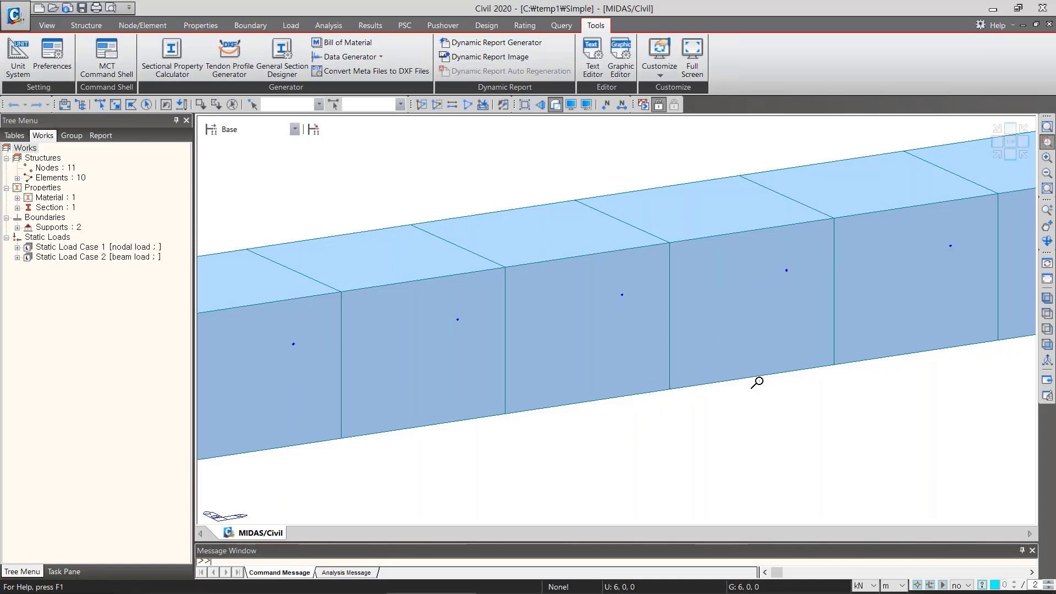
{"action": "left_click", "coordinate": [1047, 298]}
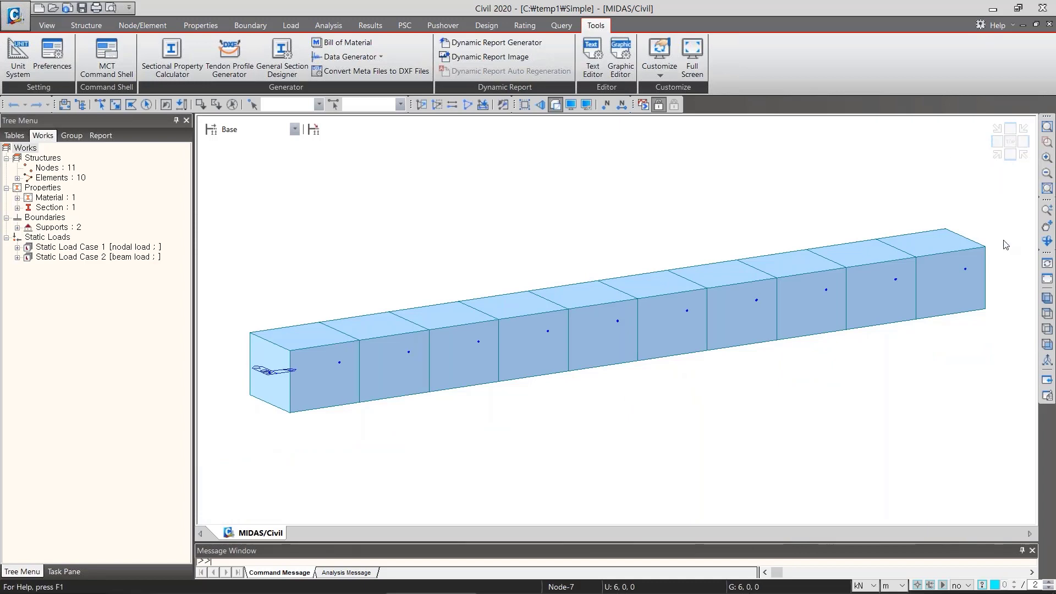
Enlarge the elements right of the beam's middle with Zoom Window, and fit the whole model in view
{"action": "left_click", "coordinate": [1047, 142]}
{"action": "left_click_drag", "start_coordinate": [682, 232], "coordinate": [828, 337]}
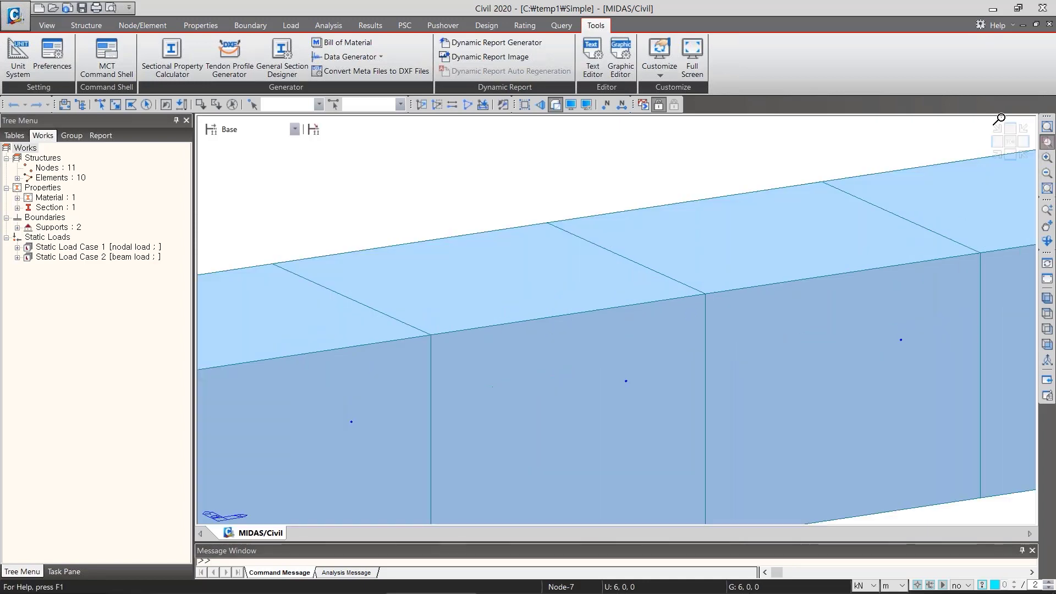
{"action": "left_click", "coordinate": [1047, 128]}
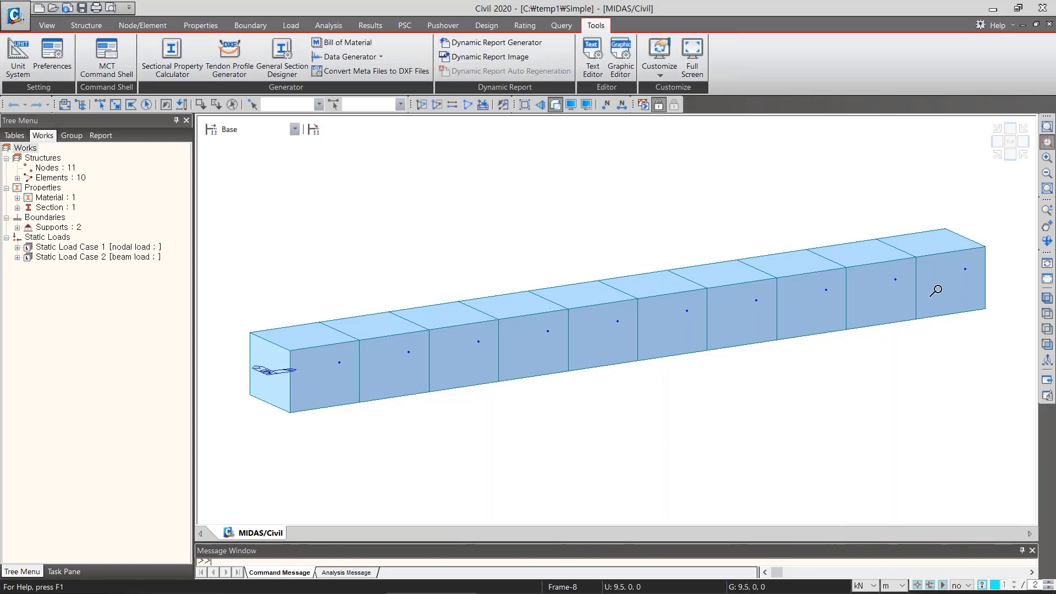
Zoom the beam in and out in fixed increments, and return to the fitted isometric view
{"action": "left_click", "coordinate": [1046, 158]}
{"action": "left_click", "coordinate": [1046, 158]}
{"action": "left_click", "coordinate": [1047, 173]}
{"action": "left_click", "coordinate": [1047, 173]}
{"action": "left_click", "coordinate": [1047, 172]}
{"action": "left_click", "coordinate": [1048, 173]}
{"action": "left_click", "coordinate": [1046, 158]}
{"action": "left_click", "coordinate": [1046, 158]}
{"action": "left_click", "coordinate": [1047, 158]}
{"action": "left_click", "coordinate": [1047, 127]}
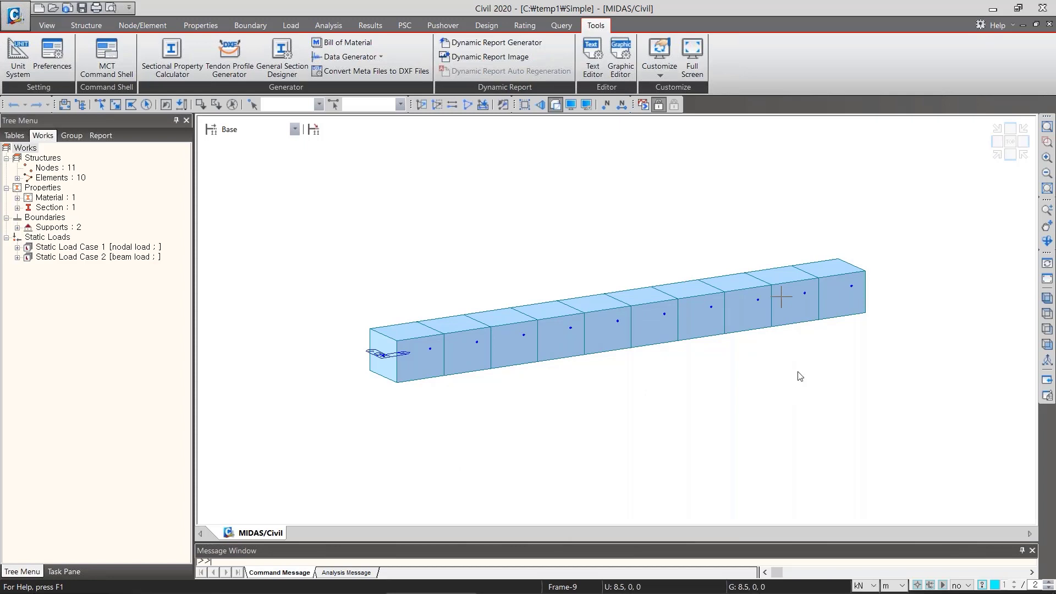
{"action": "left_click", "coordinate": [1047, 300]}
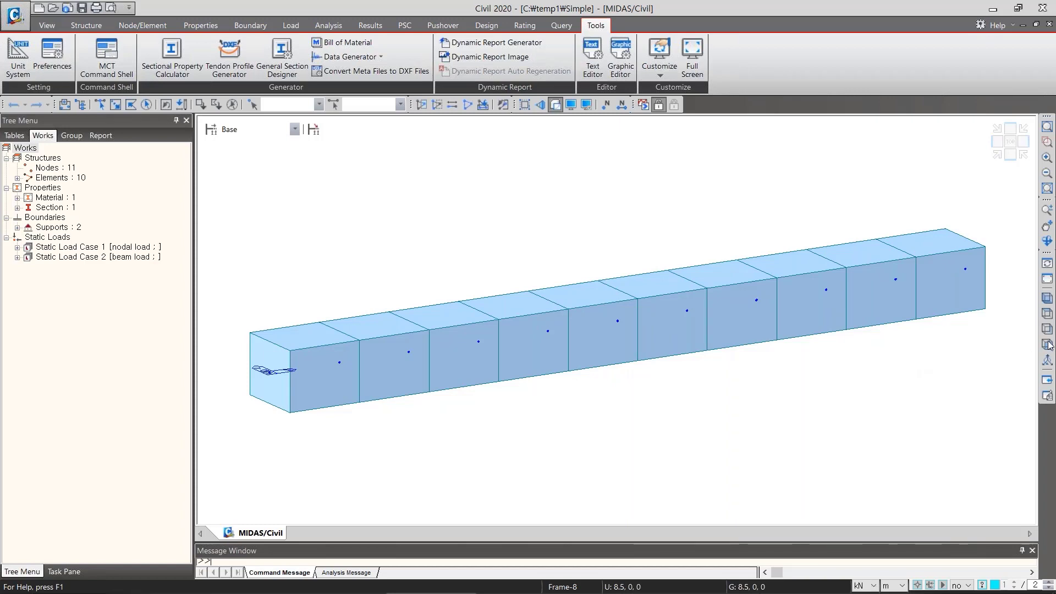
View the beam from the top, the right and the front in turn
{"action": "left_click", "coordinate": [1048, 314]}
{"action": "left_click", "coordinate": [1048, 329]}
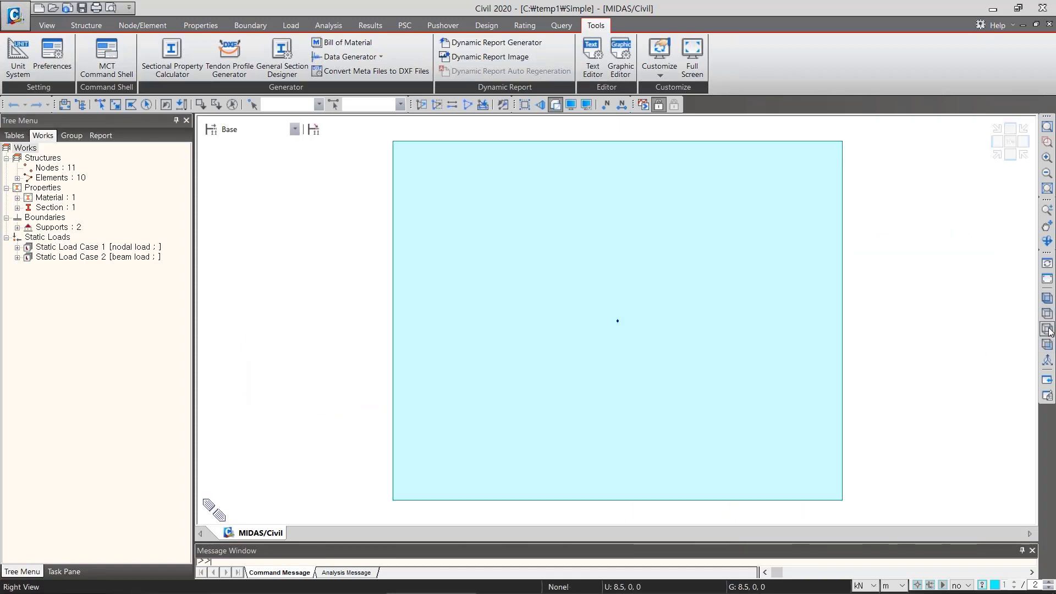
{"action": "left_click", "coordinate": [1048, 344]}
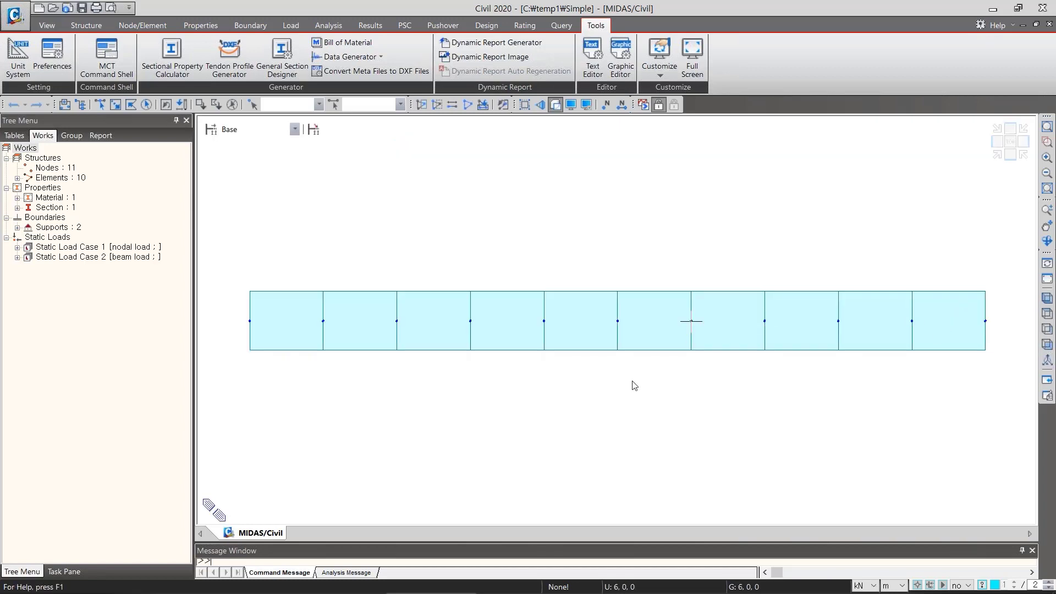
Switch to the PowerPoint slide show and advance through the GUI lesson to slide 12, "Selection of Node/Elements"
{"action": "key", "text": "alt+Tab"}
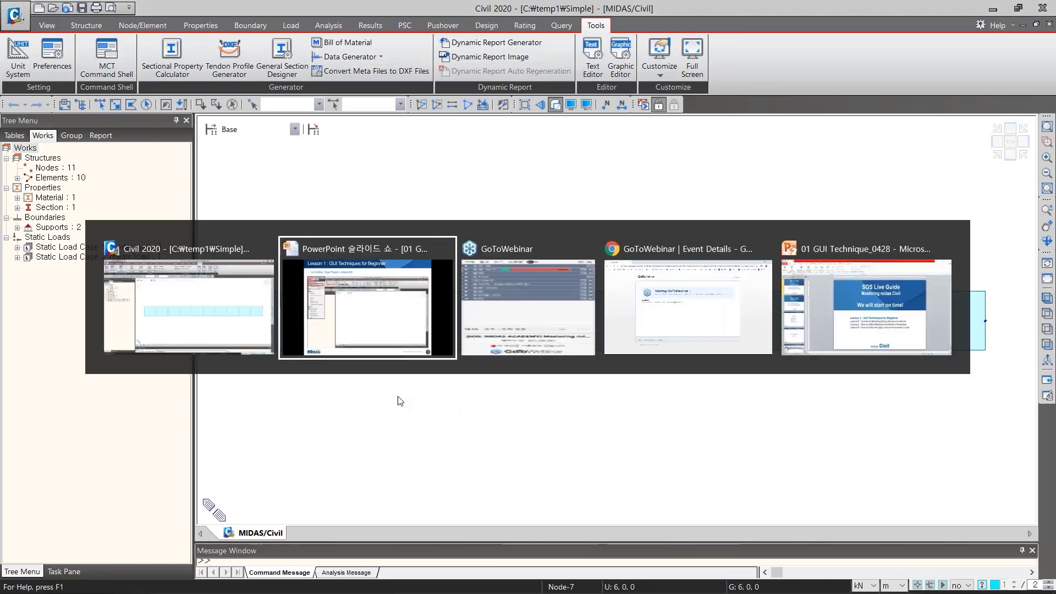
{"action": "left_click", "coordinate": [407, 320]}
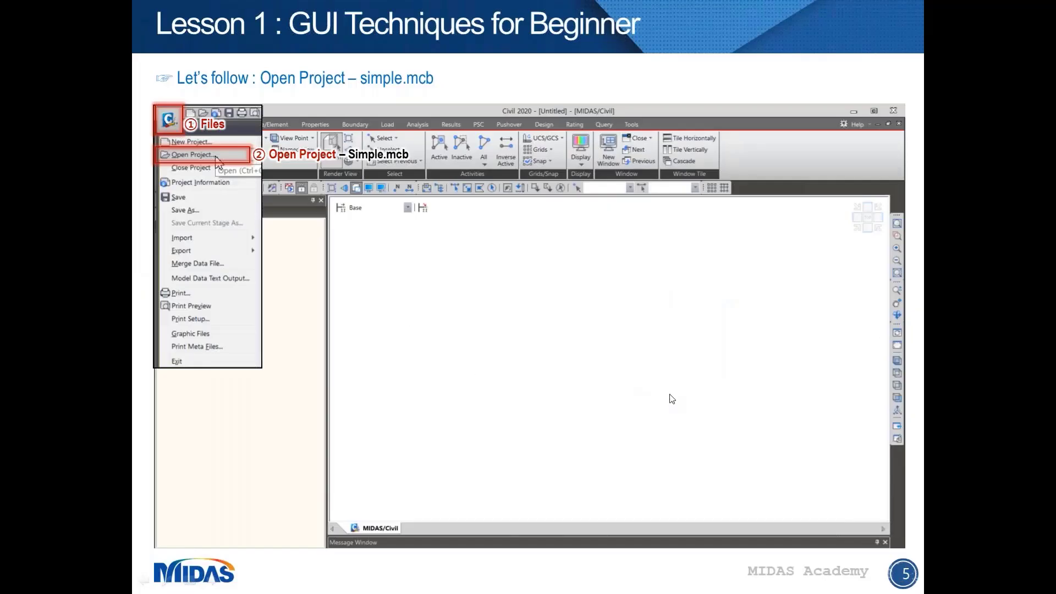
{"action": "left_click", "coordinate": [751, 407]}
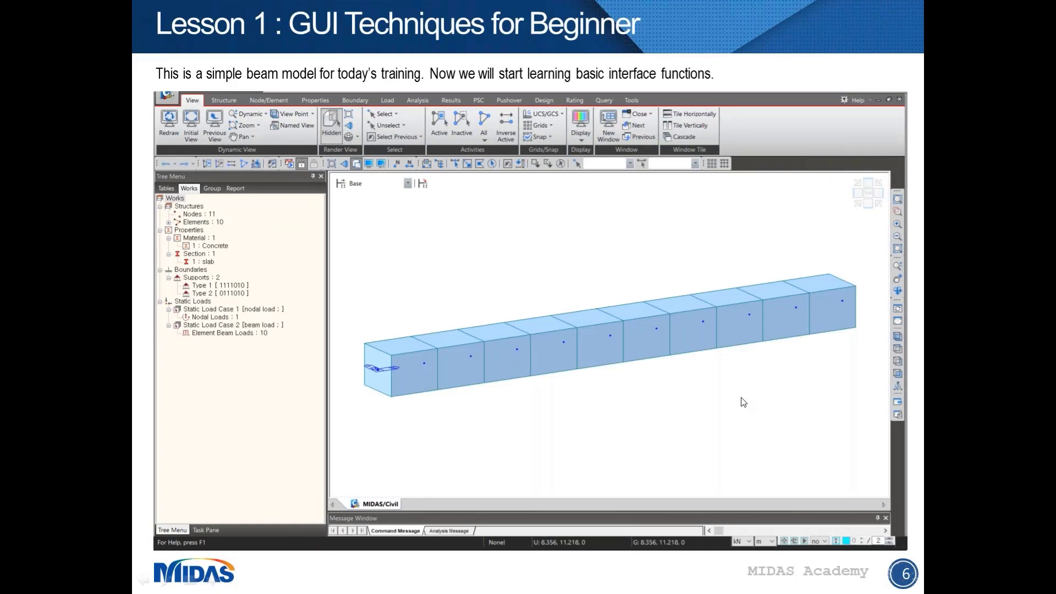
{"action": "left_click", "coordinate": [736, 404]}
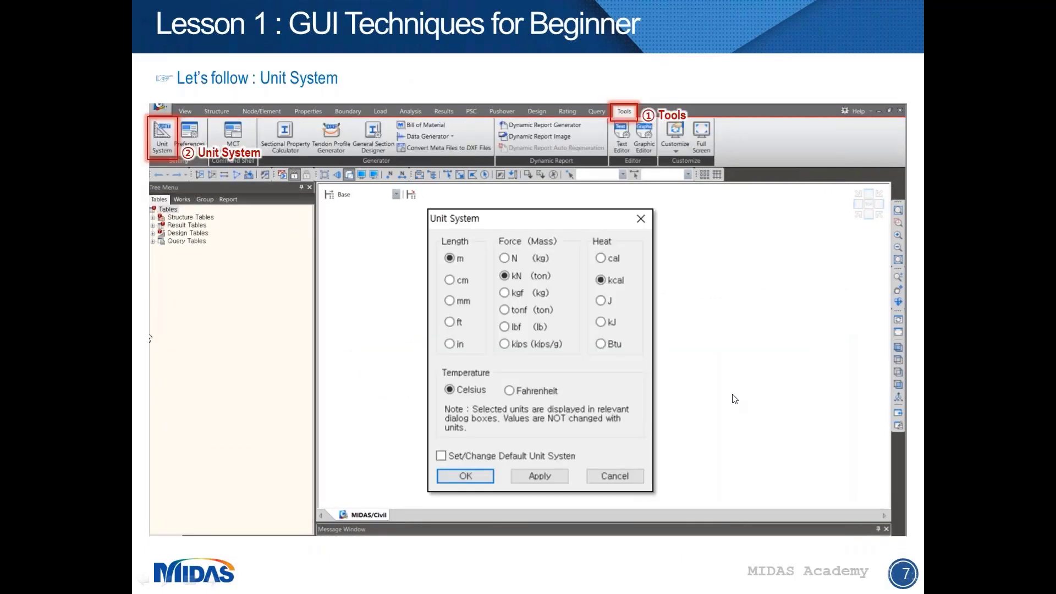
{"action": "left_click", "coordinate": [735, 398]}
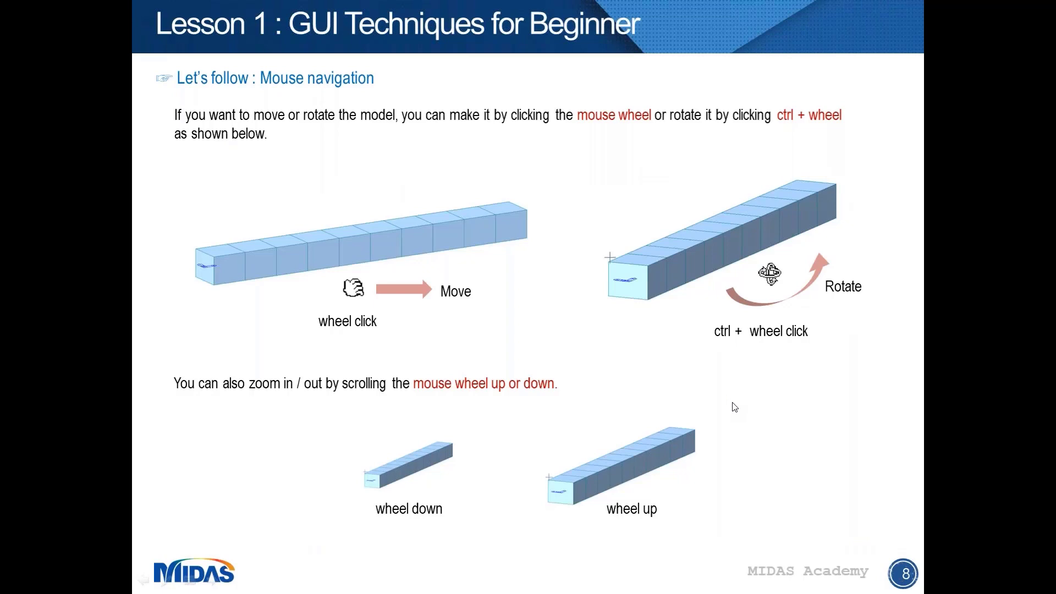
{"action": "left_click", "coordinate": [734, 407]}
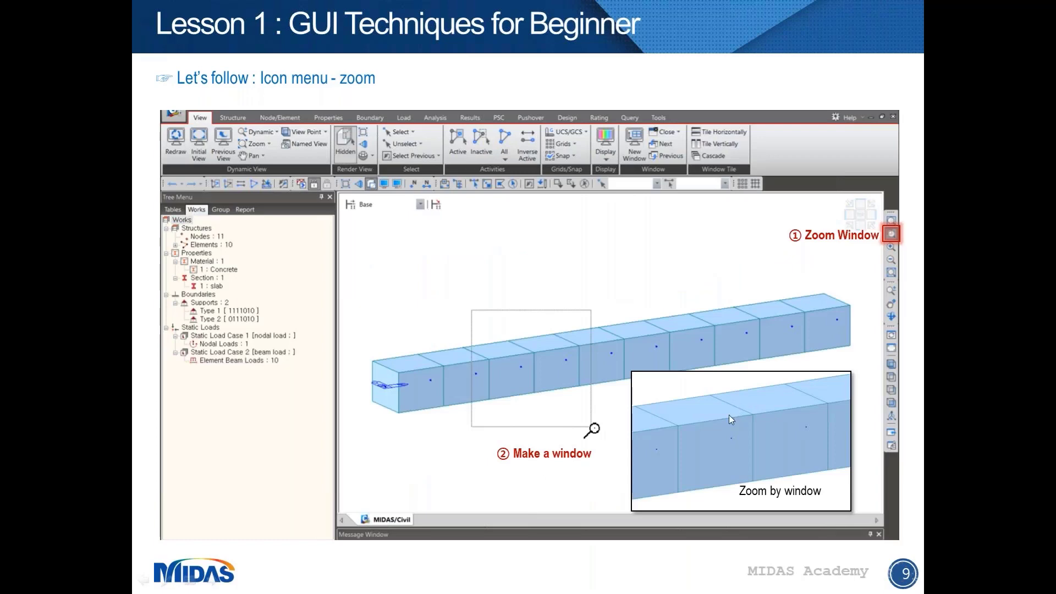
{"action": "left_click", "coordinate": [728, 415]}
{"action": "left_click", "coordinate": [583, 425]}
{"action": "left_click", "coordinate": [646, 437]}
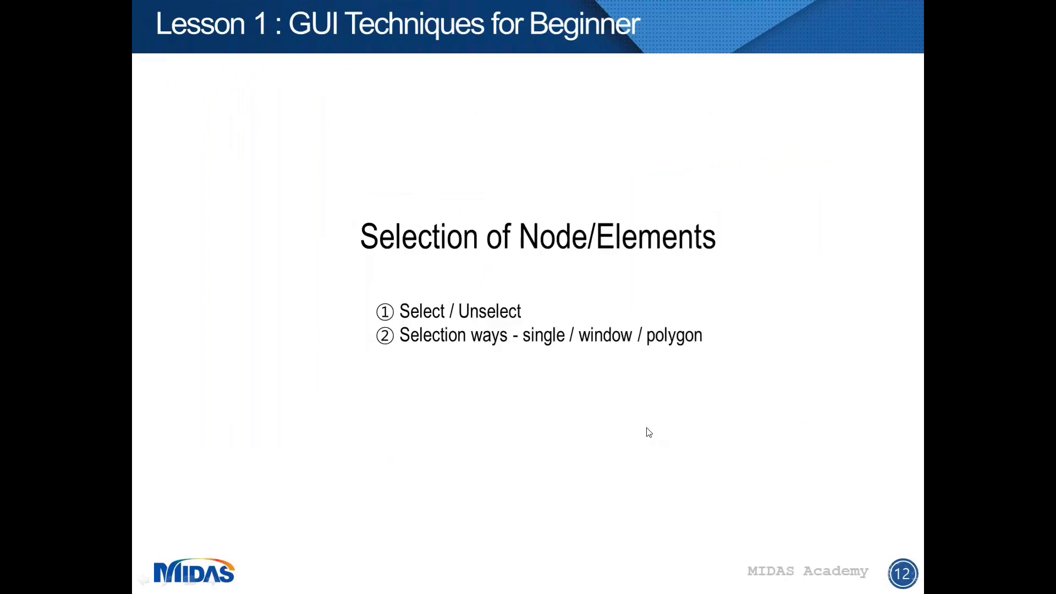
Switch back to Civil 2020 and restore the isometric view of the beam
{"action": "key", "text": "alt+Tab"}
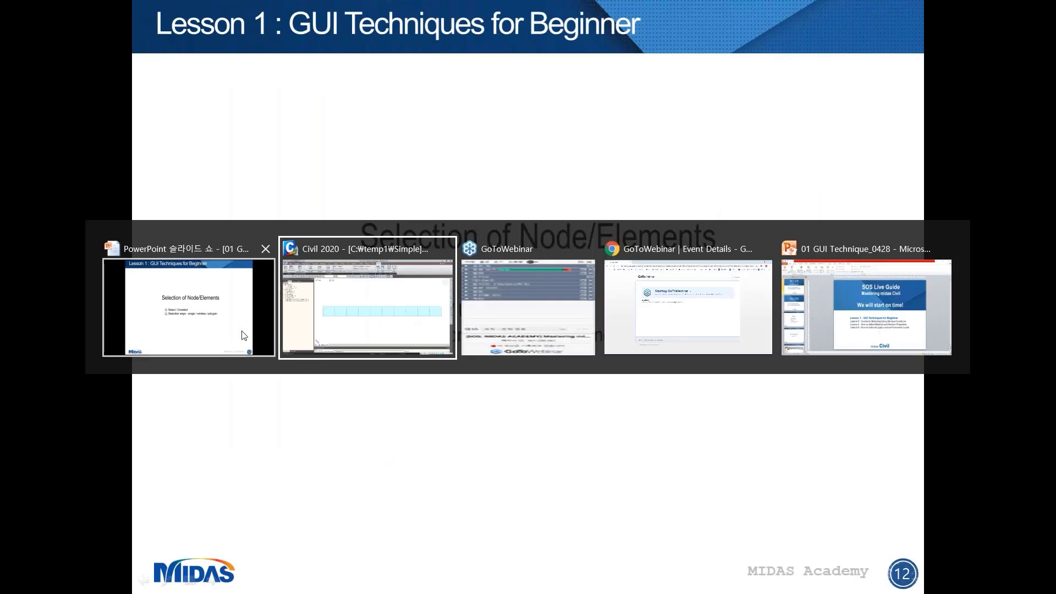
{"action": "key", "text": "alt+Tab"}
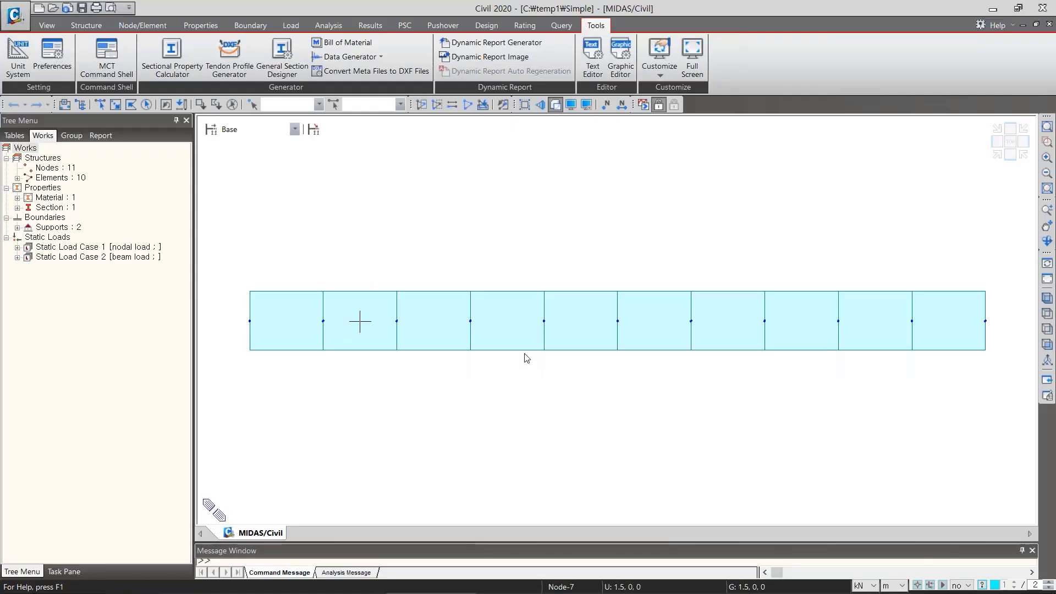
{"action": "left_click", "coordinate": [1047, 298]}
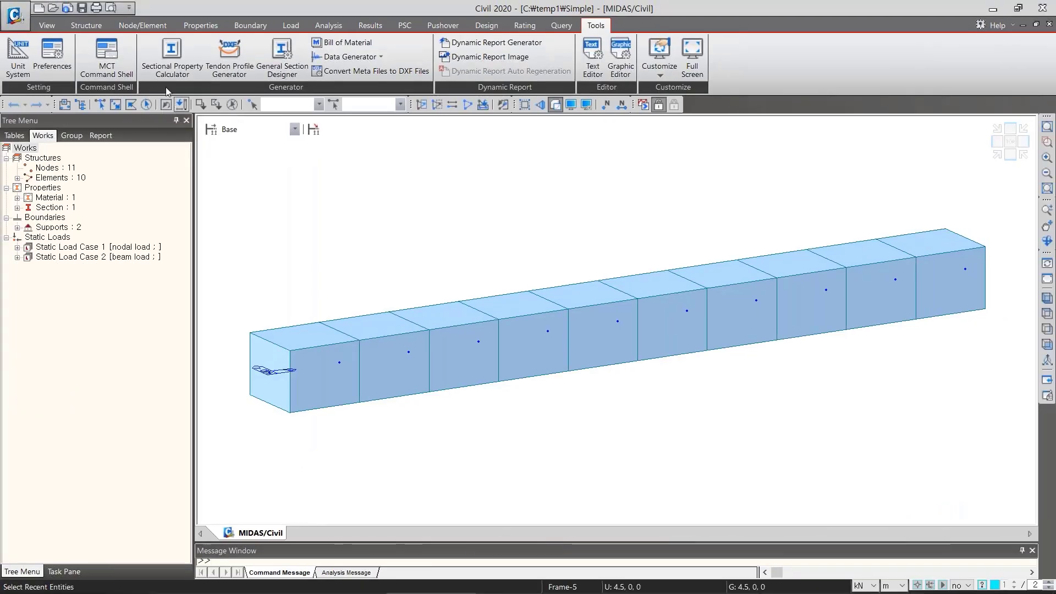
Select all nodes and elements of the beam, and clear the whole selection
{"action": "left_click", "coordinate": [146, 104]}
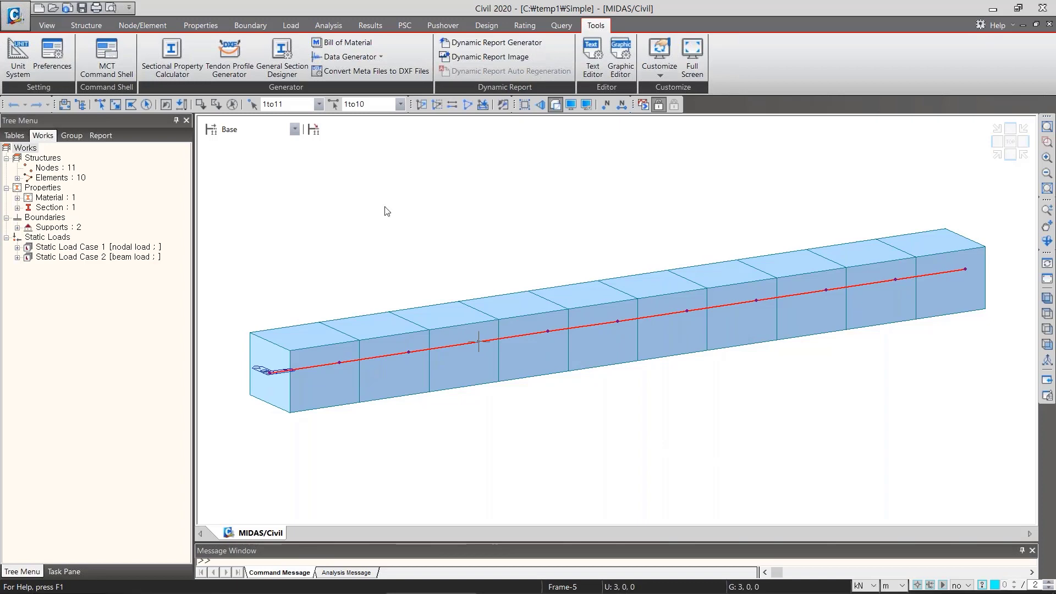
{"action": "left_click", "coordinate": [233, 104]}
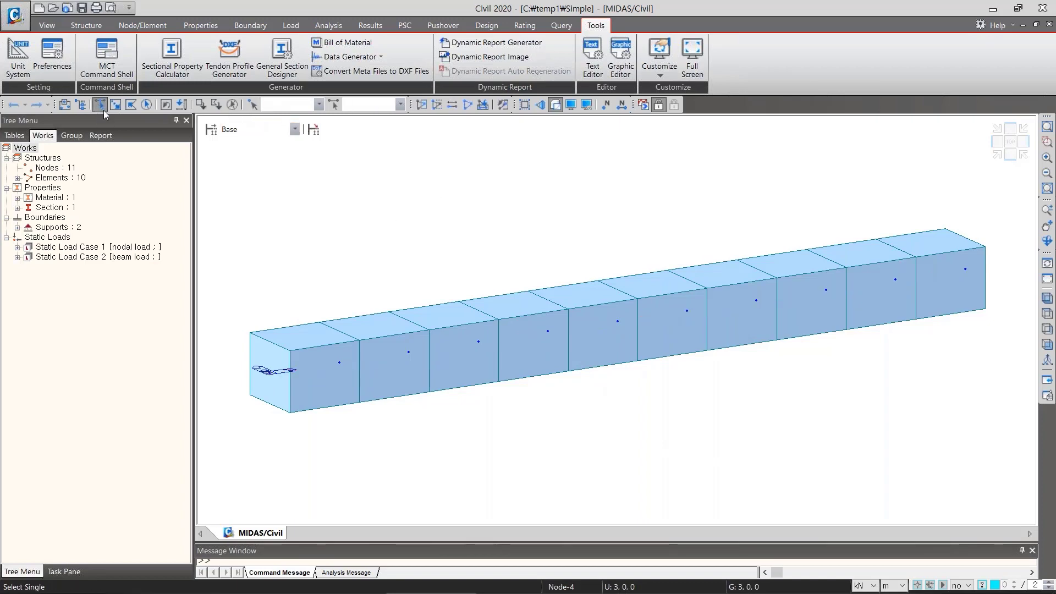
Select elements 2 to 5 individually along the beam, and clear the whole selection
{"action": "left_click", "coordinate": [101, 105]}
{"action": "left_click", "coordinate": [389, 354]}
{"action": "left_click", "coordinate": [438, 347]}
{"action": "left_click", "coordinate": [513, 336]}
{"action": "left_click", "coordinate": [578, 328]}
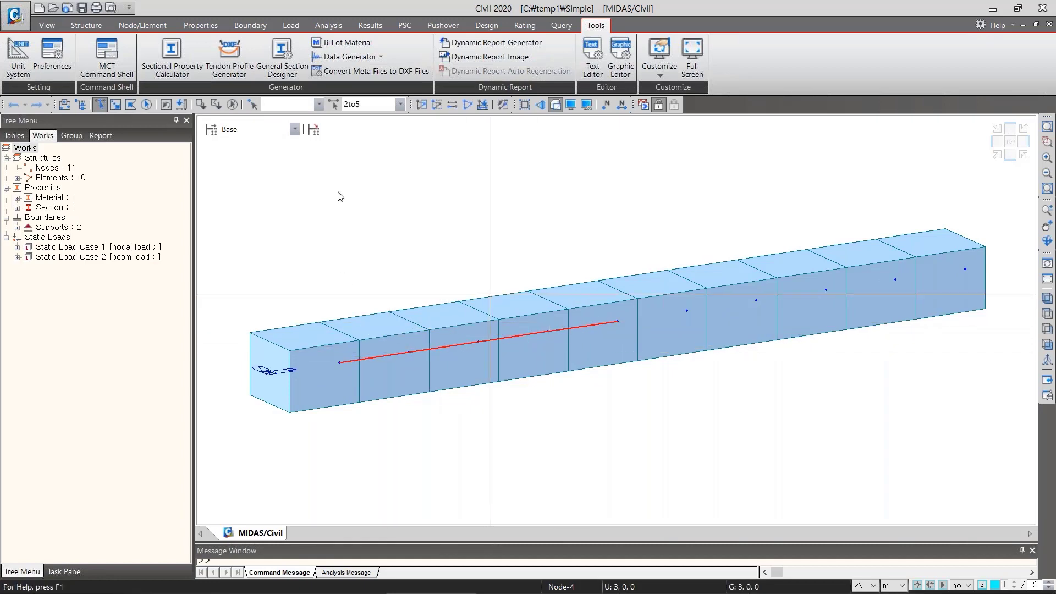
{"action": "left_click", "coordinate": [232, 105]}
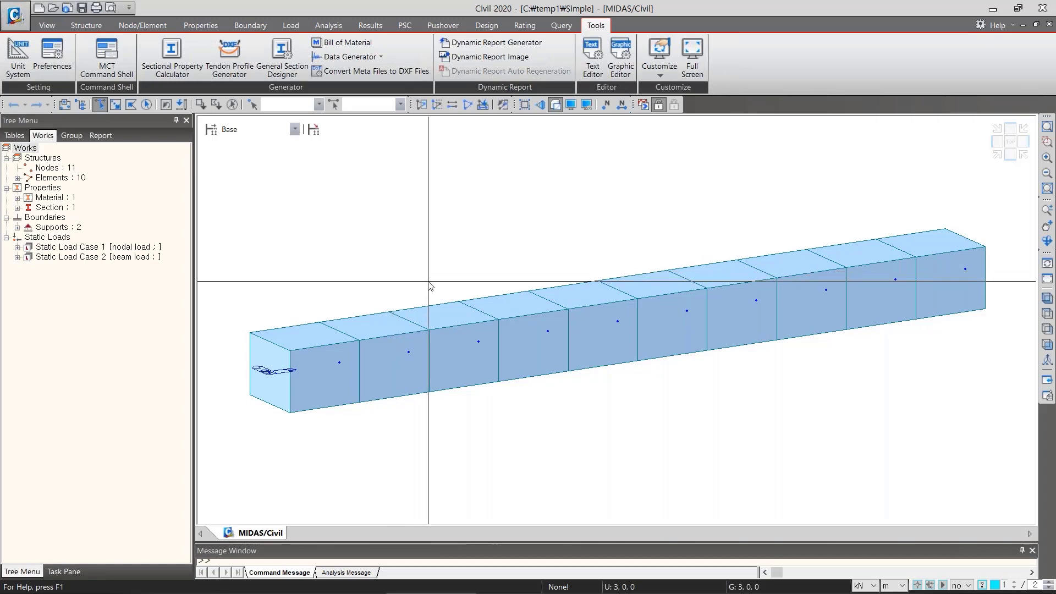
Select nodes 5 and 6 and elements 4 to 6 with a crossing window, and drop the elements from the selection
{"action": "left_click_drag", "start_coordinate": [625, 256], "coordinate": [541, 379]}
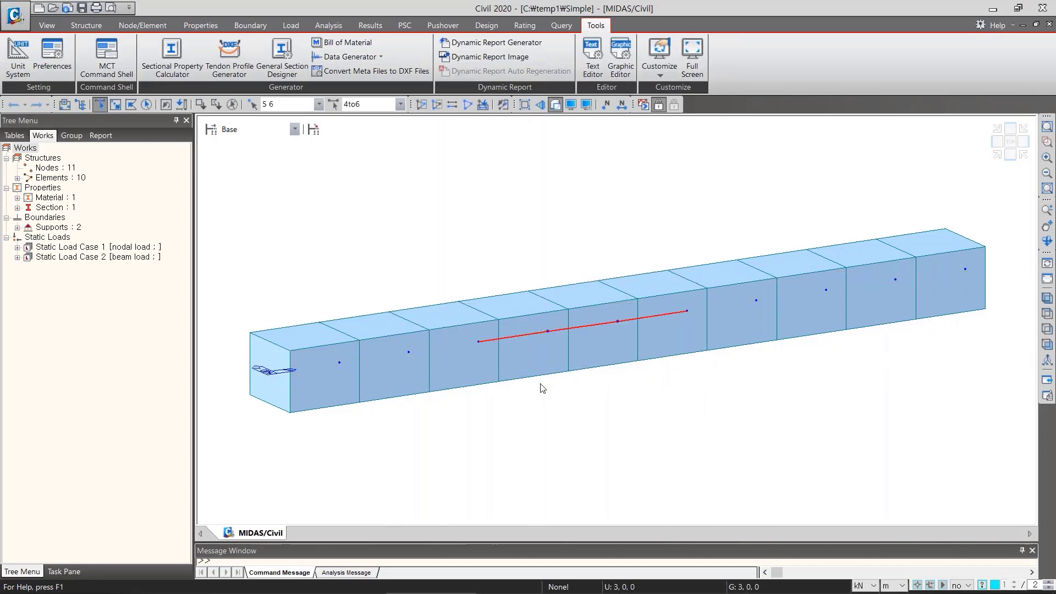
{"action": "left_click", "coordinate": [284, 105]}
{"action": "left_click", "coordinate": [373, 105]}
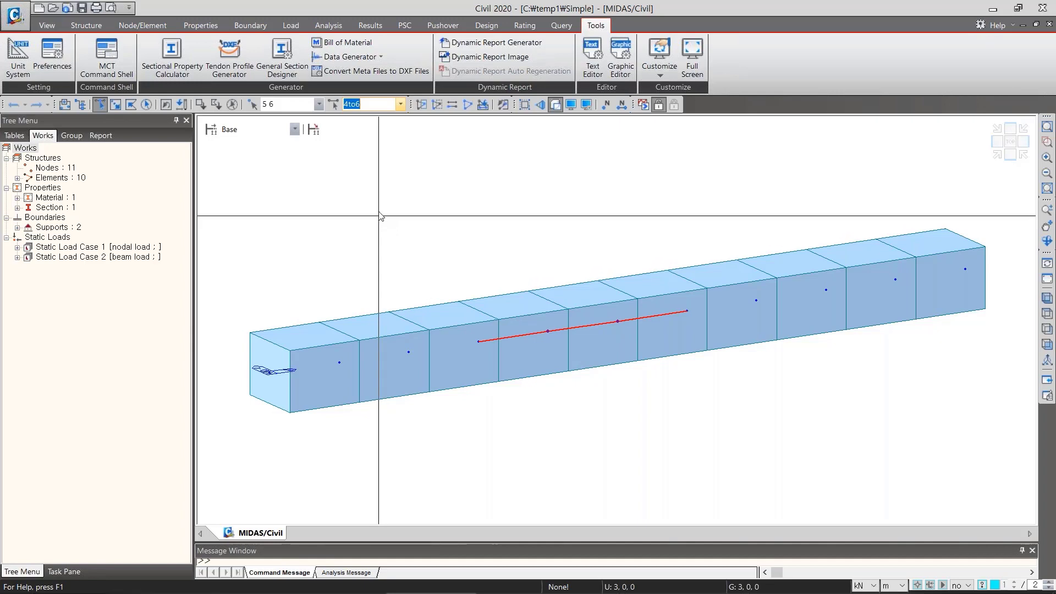
{"action": "left_click", "coordinate": [231, 105]}
{"action": "left_click", "coordinate": [273, 105]}
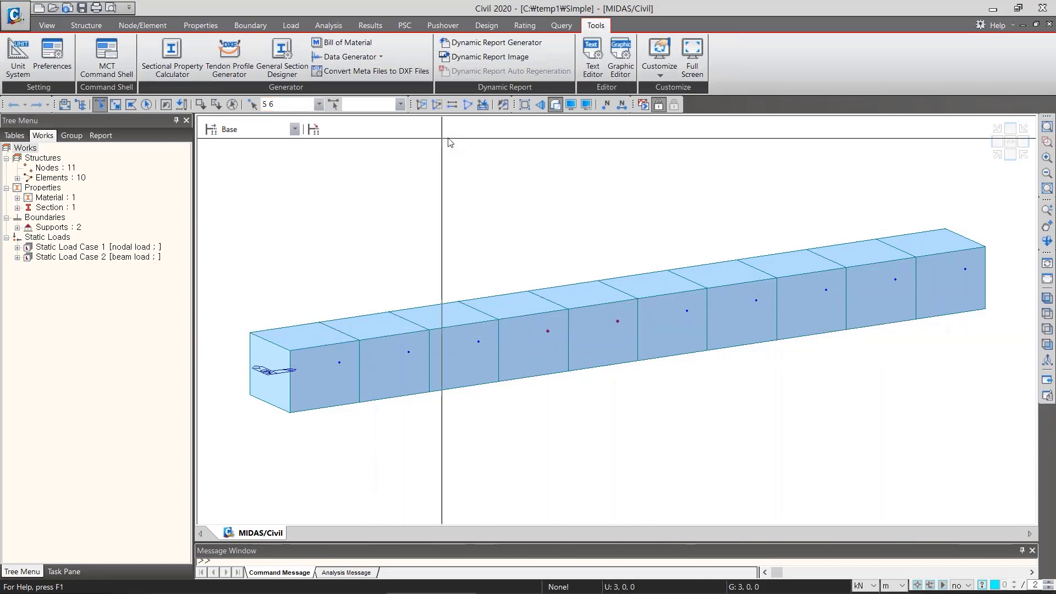
Clear the remaining node selection, and try selecting and unselecting the whole beam
{"action": "left_click", "coordinate": [232, 104]}
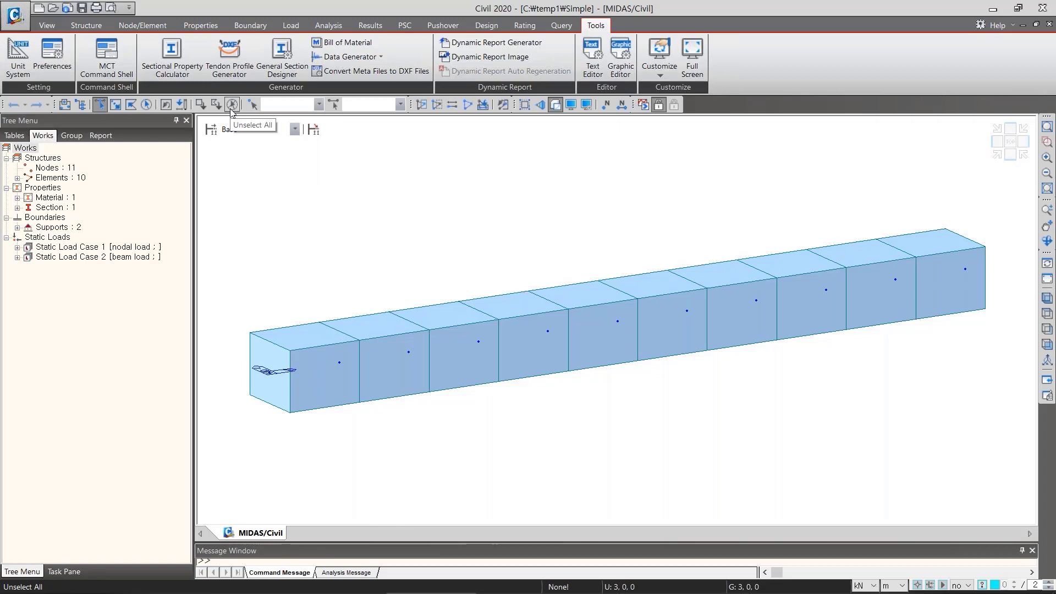
{"action": "left_click", "coordinate": [150, 105]}
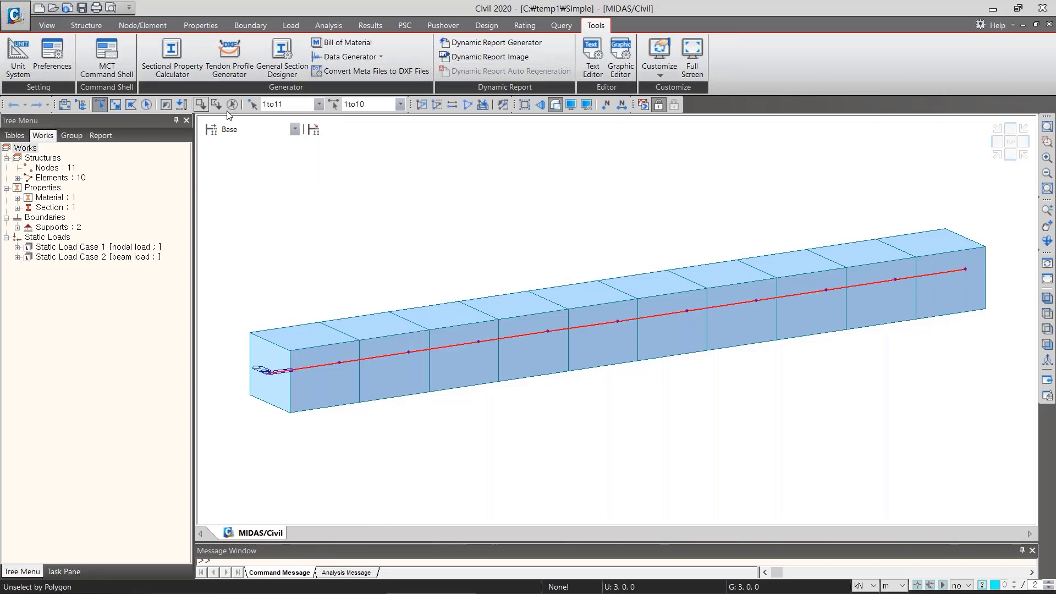
{"action": "left_click", "coordinate": [236, 105]}
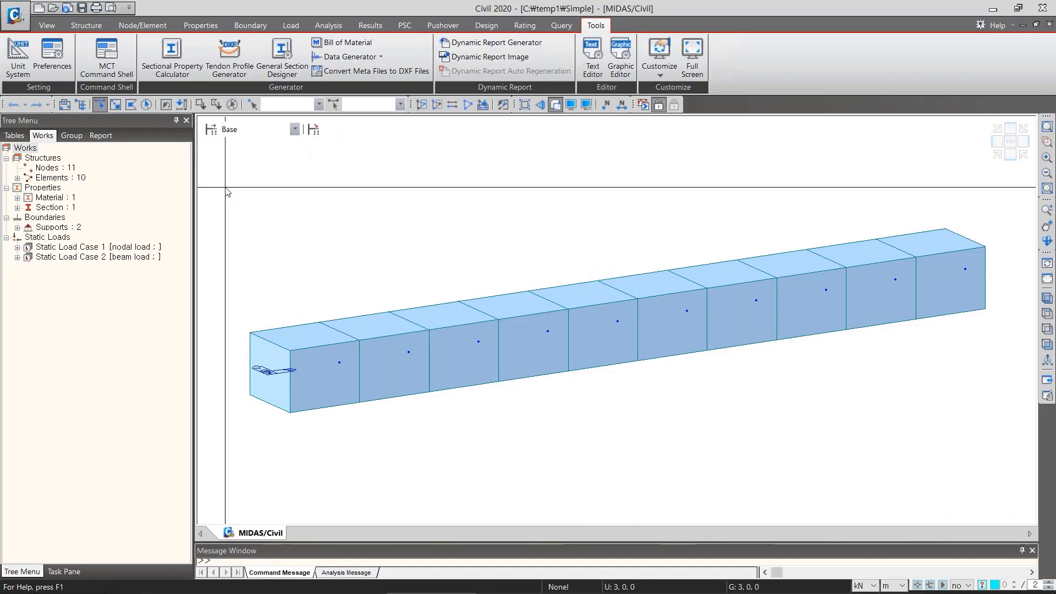
Window-select nodes 4 to 7 and elements 4 to 6 in the isometric and front views, and clear the selection
{"action": "left_click", "coordinate": [116, 104]}
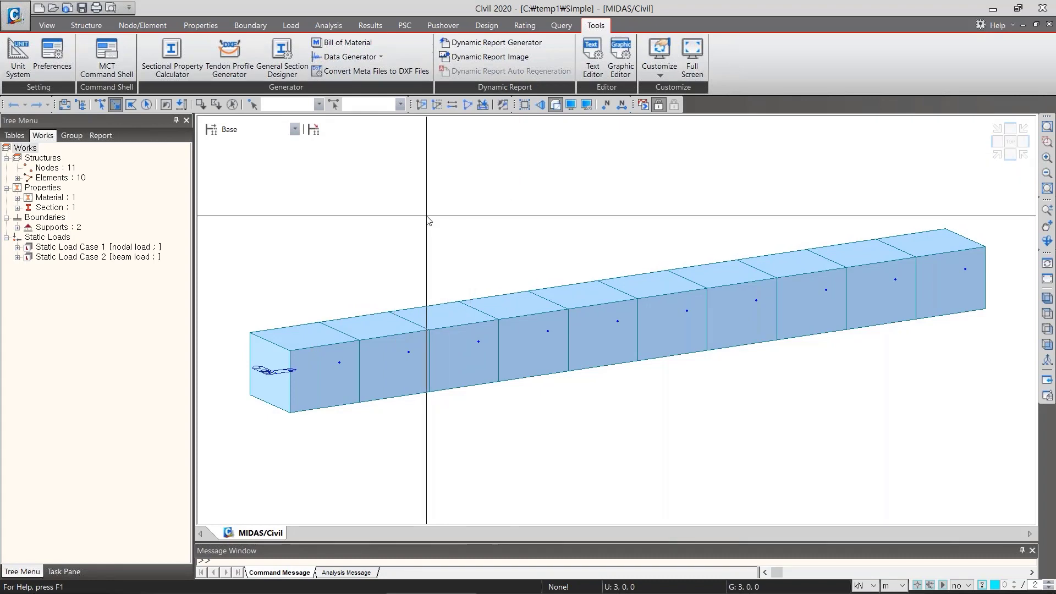
{"action": "left_click_drag", "start_coordinate": [413, 205], "coordinate": [730, 438]}
{"action": "left_click", "coordinate": [1047, 344]}
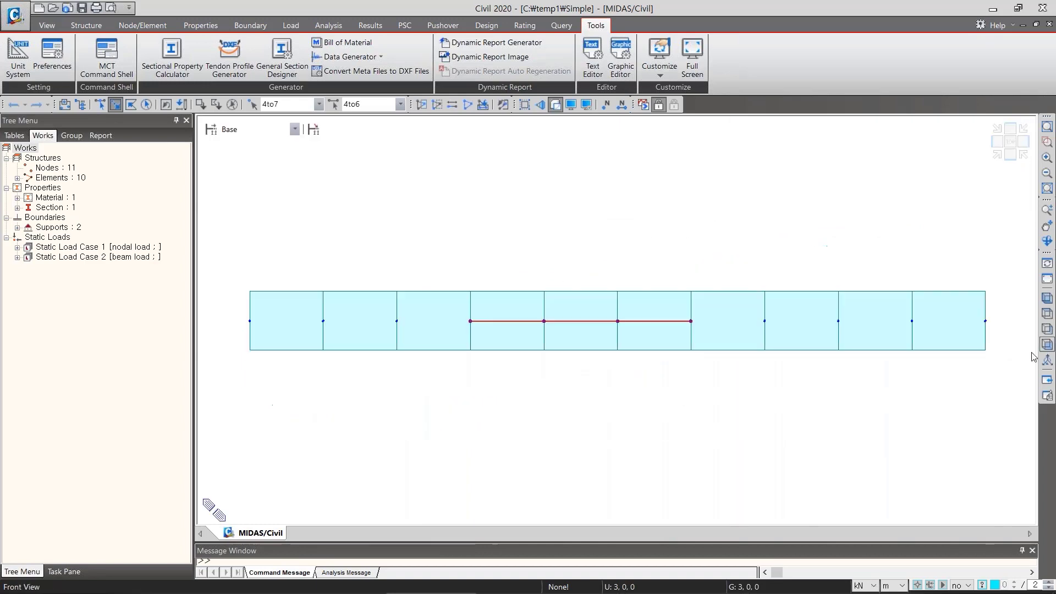
{"action": "mouse_move", "coordinate": [446, 245]}
{"action": "left_mouse_down"}
{"action": "mouse_move", "coordinate": [722, 427]}
{"action": "mouse_move", "coordinate": [724, 413]}
{"action": "left_mouse_up"}
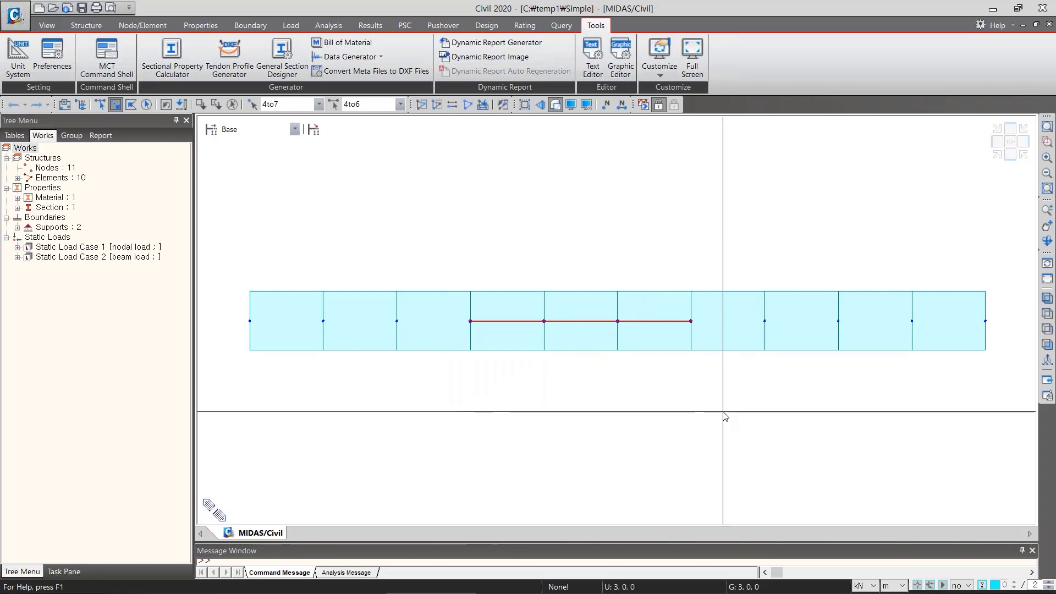
{"action": "left_click", "coordinate": [232, 105]}
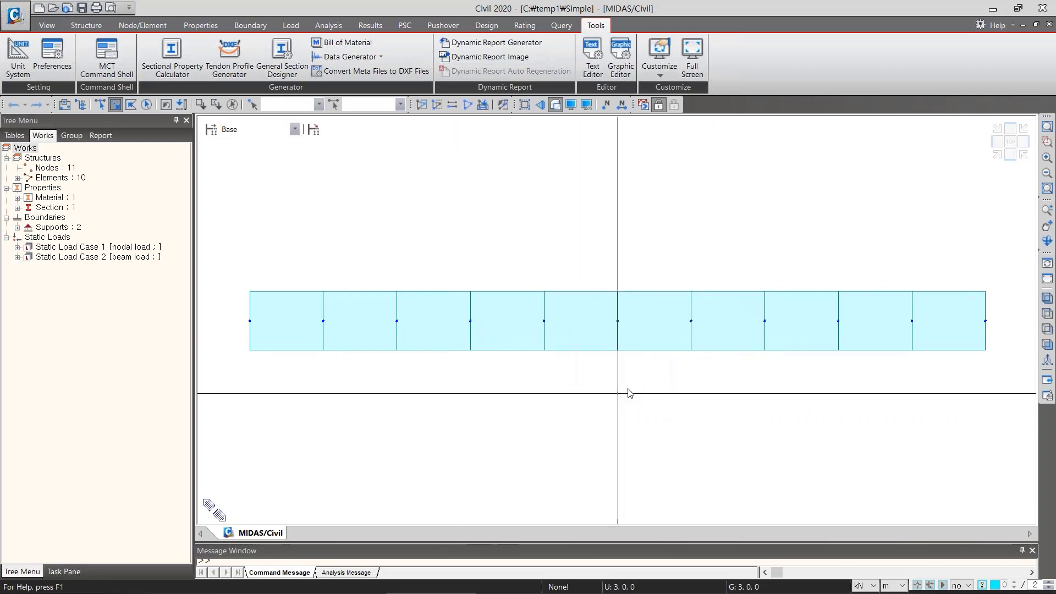
Select nodes 4 to 7 and elements 3 to 7 with a crossing window in the front view, and clear the selection
{"action": "left_click_drag", "start_coordinate": [728, 182], "coordinate": [424, 441]}
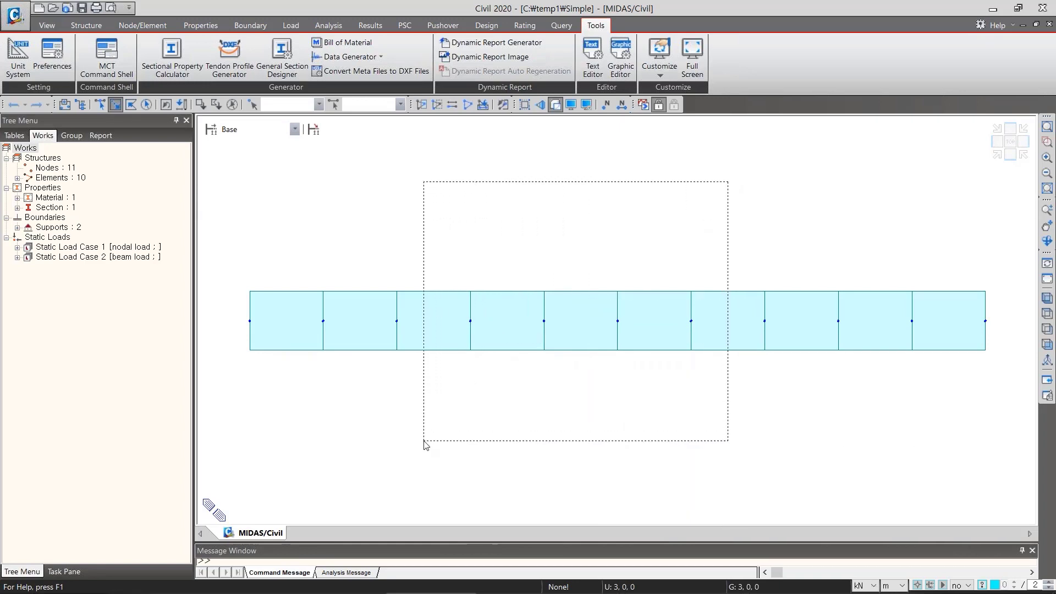
{"action": "left_click_drag", "start_coordinate": [424, 441], "coordinate": [425, 441]}
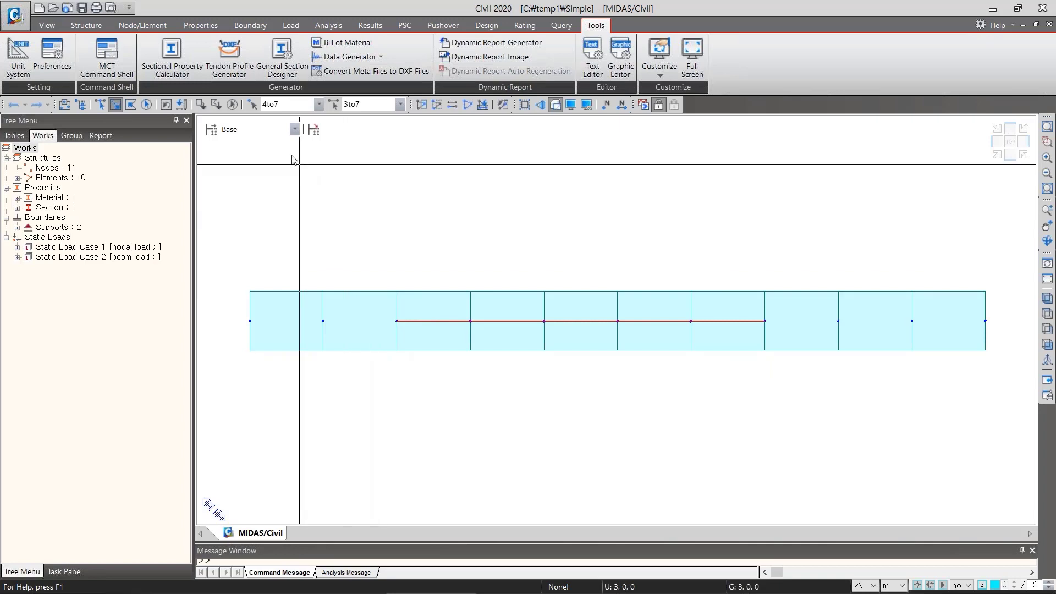
{"action": "left_click", "coordinate": [232, 104]}
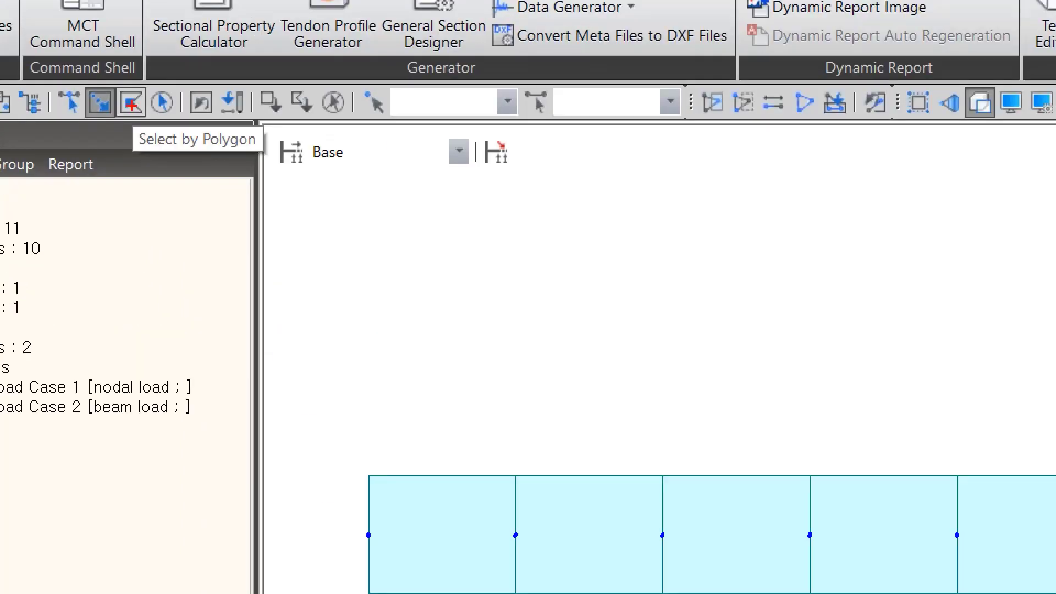
Select nodes 4, 5, 8 and 9 and elements 4 and 8 with a U-shaped selection polygon, and clear the selection
{"action": "left_click_drag", "start_coordinate": [137, 154], "coordinate": [245, 154]}
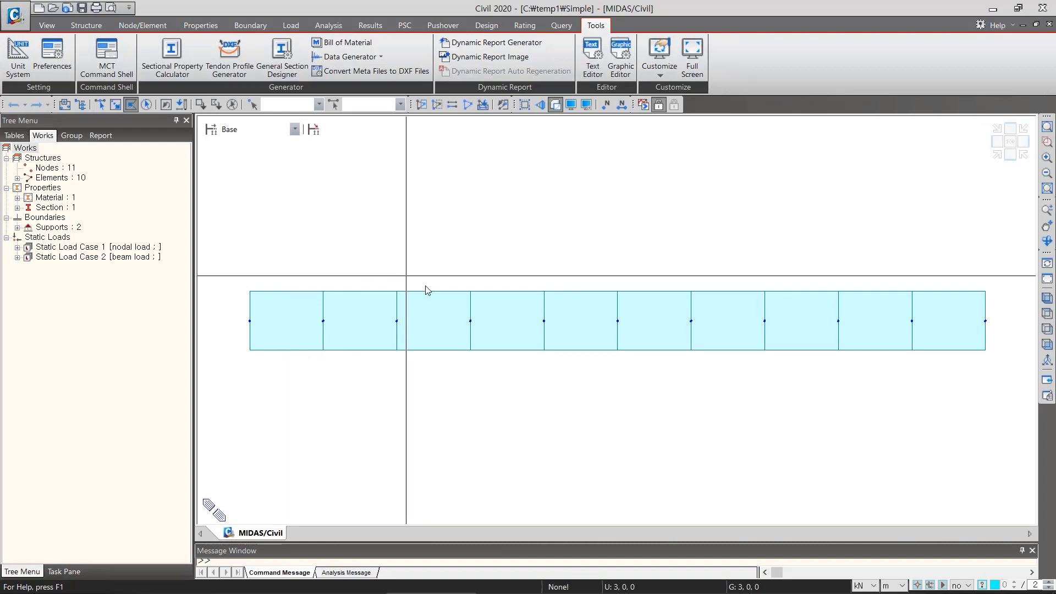
{"action": "left_click", "coordinate": [420, 225]}
{"action": "left_click", "coordinate": [432, 425]}
{"action": "left_click", "coordinate": [591, 421]}
{"action": "left_click", "coordinate": [591, 239]}
{"action": "left_click", "coordinate": [734, 238]}
{"action": "left_click", "coordinate": [742, 428]}
{"action": "left_click", "coordinate": [878, 427]}
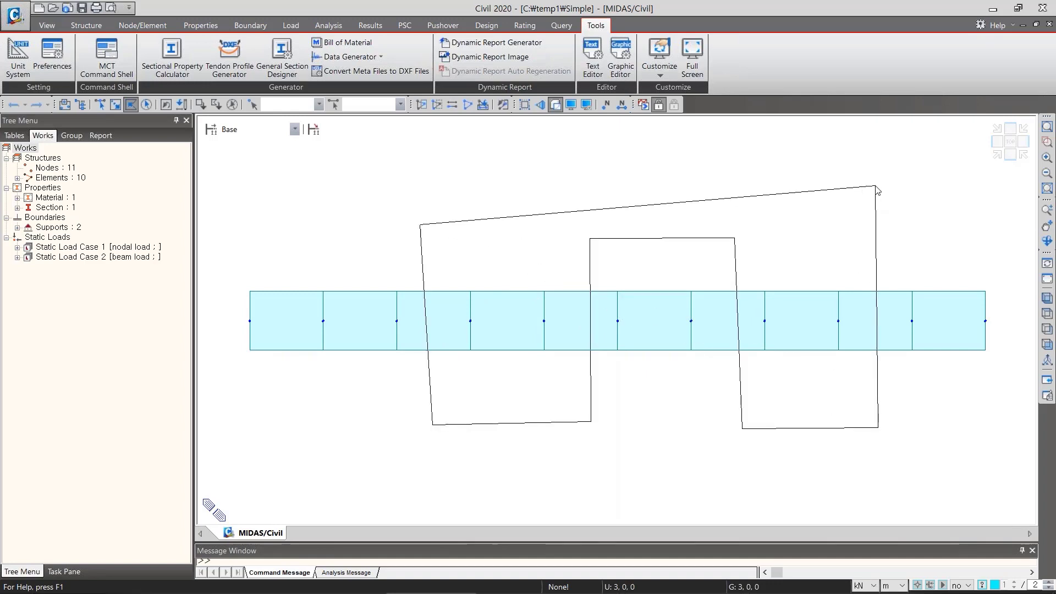
{"action": "double_click", "coordinate": [875, 186]}
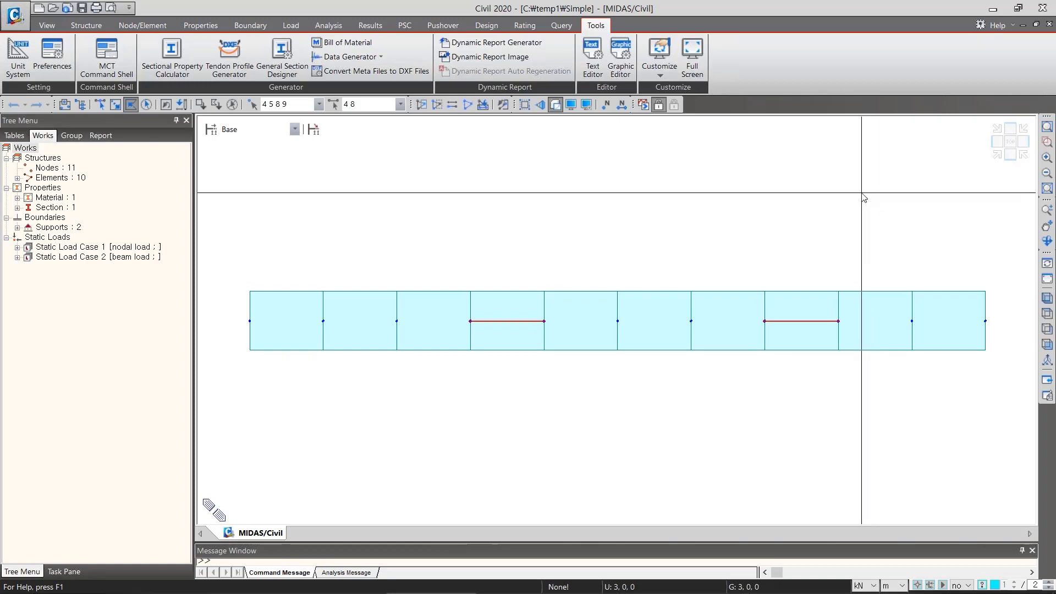
{"action": "left_click", "coordinate": [231, 104]}
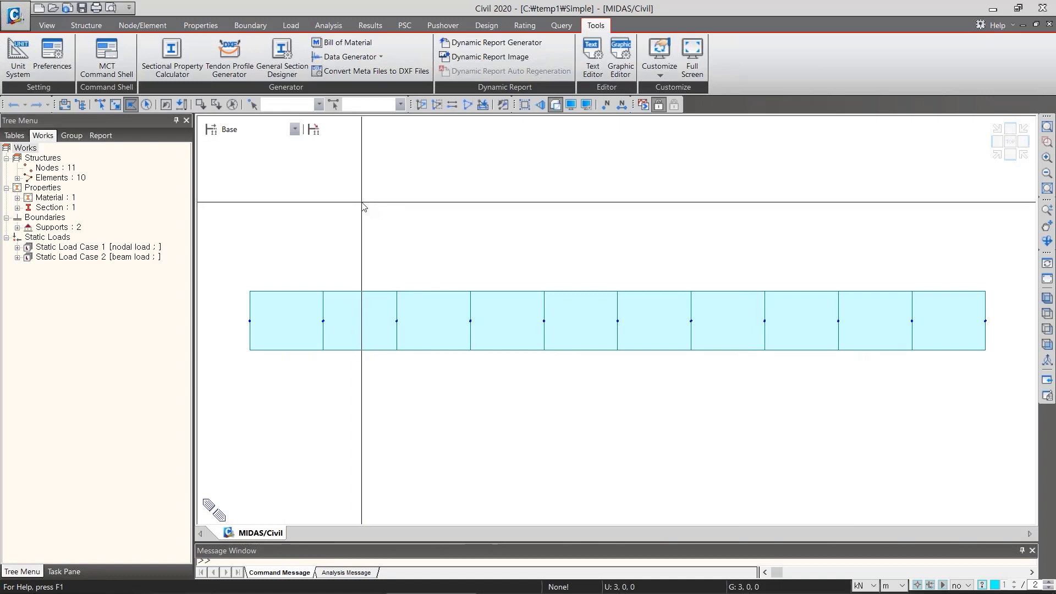
Review the available methods for selecting and unselecting nodes and elements
{"action": "left_click", "coordinate": [53, 26]}
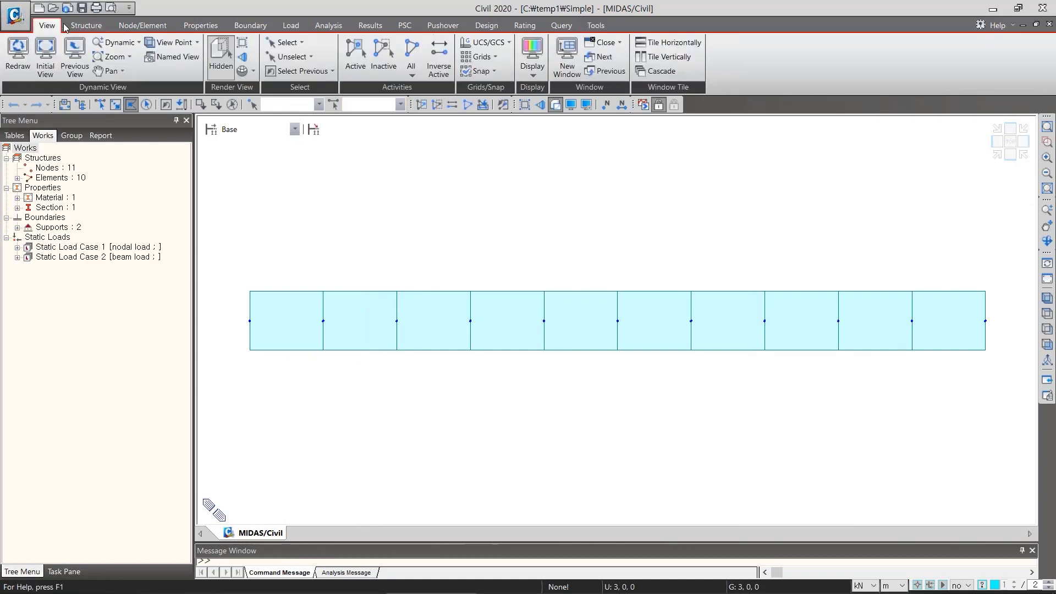
{"action": "left_click", "coordinate": [302, 43]}
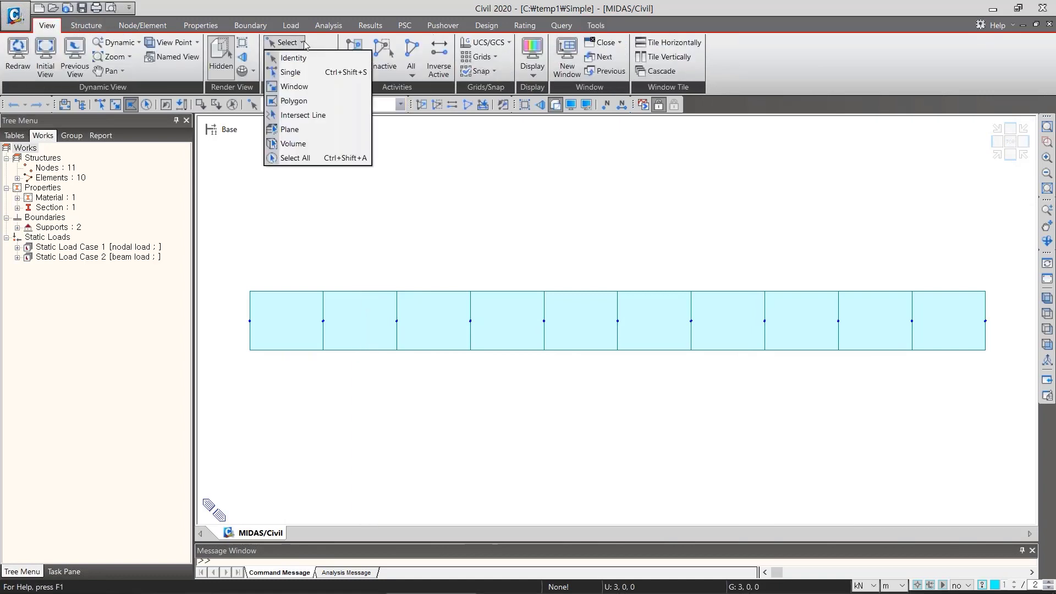
{"action": "left_click", "coordinate": [303, 43]}
{"action": "left_click", "coordinate": [311, 57]}
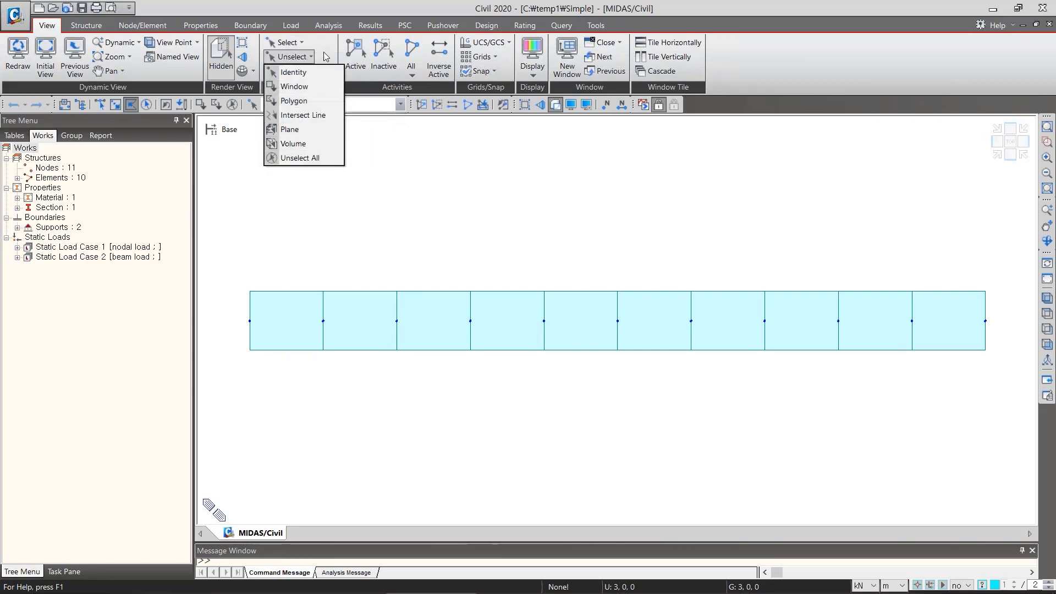
{"action": "left_click", "coordinate": [325, 56]}
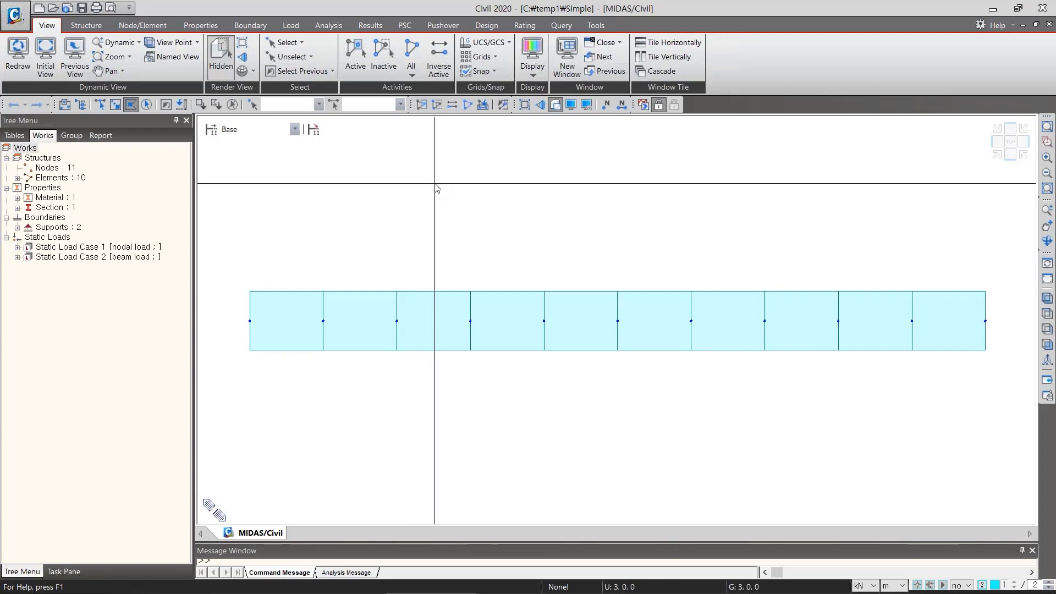
Open the online manual, search it for "select", read through the Select topic, and return to the beam model
{"action": "key", "text": "F1"}
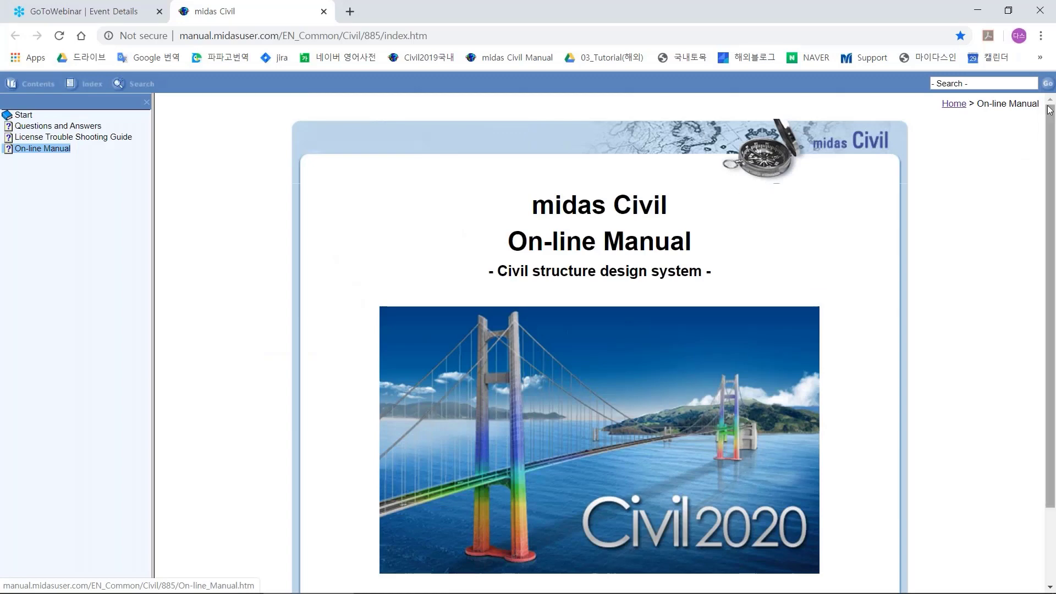
{"action": "left_click", "coordinate": [977, 83]}
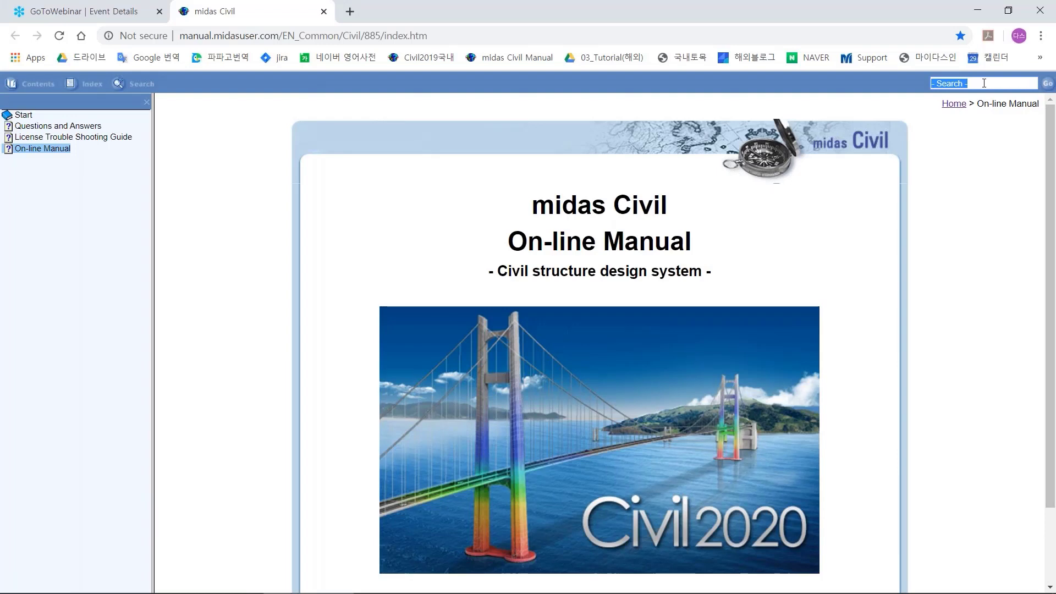
{"action": "type", "text": "select"}
{"action": "key", "text": "Return"}
{"action": "left_click", "coordinate": [18, 233]}
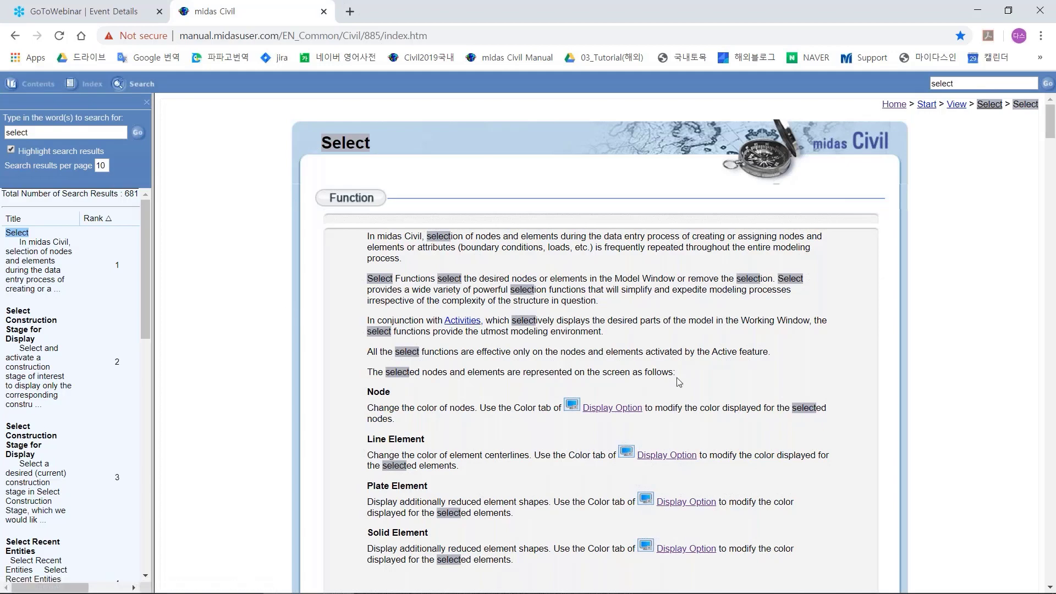
{"action": "scroll", "coordinate": [678, 382], "scroll_direction": "down", "scroll_amount": 20}
{"action": "scroll", "coordinate": [655, 372], "scroll_direction": "down", "scroll_amount": 20}
{"action": "scroll", "coordinate": [653, 370], "scroll_direction": "up", "scroll_amount": 20}
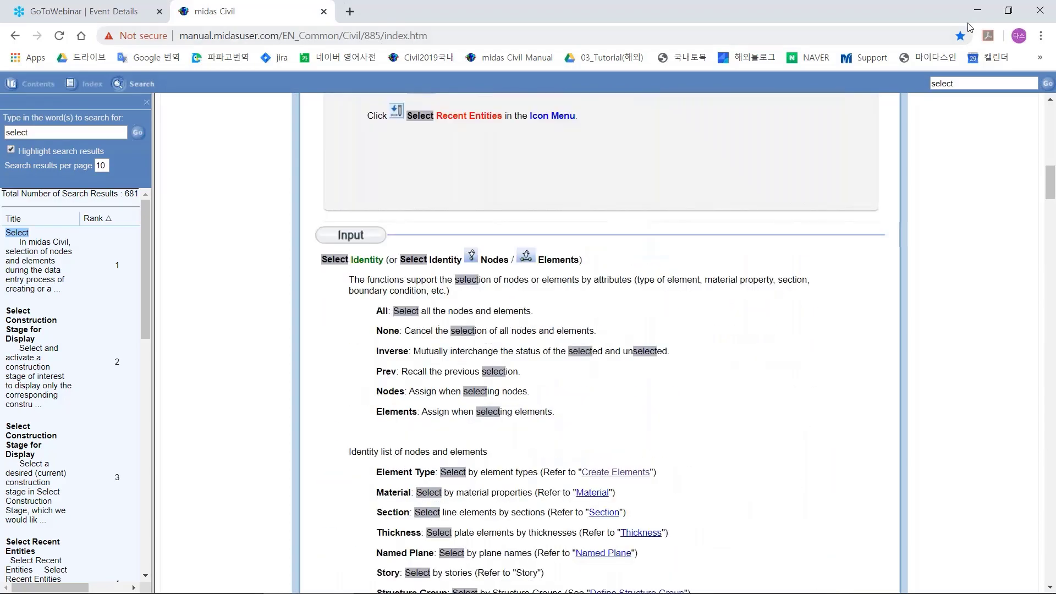
{"action": "left_click", "coordinate": [978, 10]}
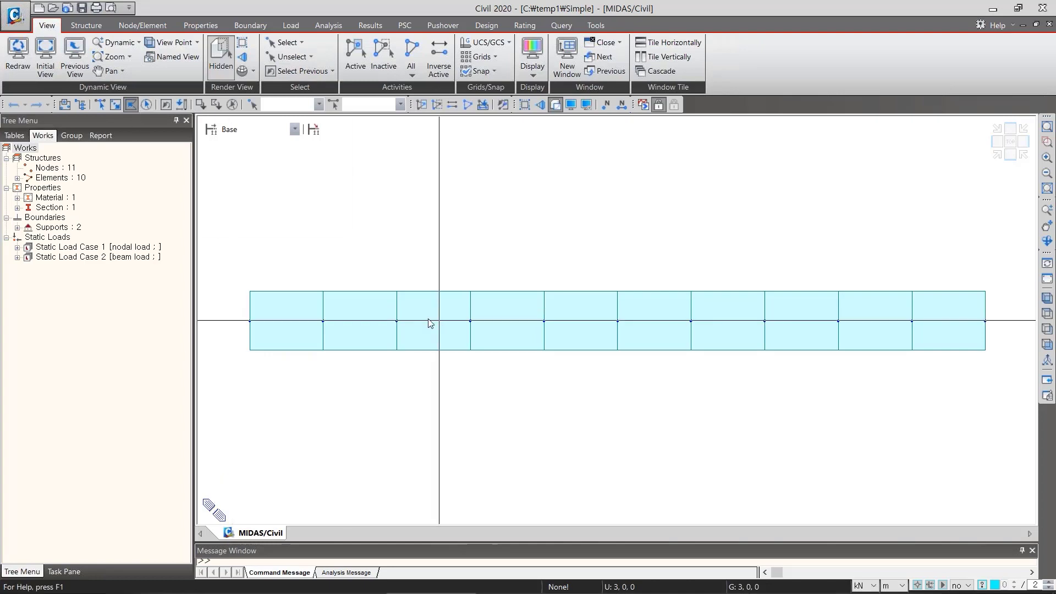
Select nodes 5 and 6 and elements 4 to 6 with a crossing window, and activate only that part
{"action": "left_click", "coordinate": [115, 104]}
{"action": "left_click_drag", "start_coordinate": [655, 259], "coordinate": [510, 395]}
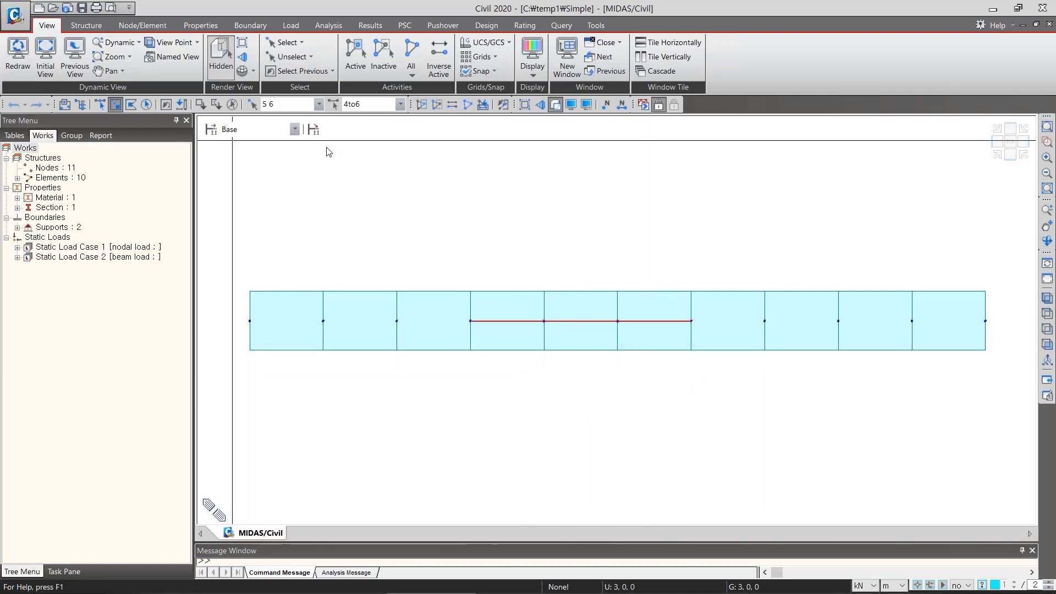
{"action": "left_click", "coordinate": [421, 104]}
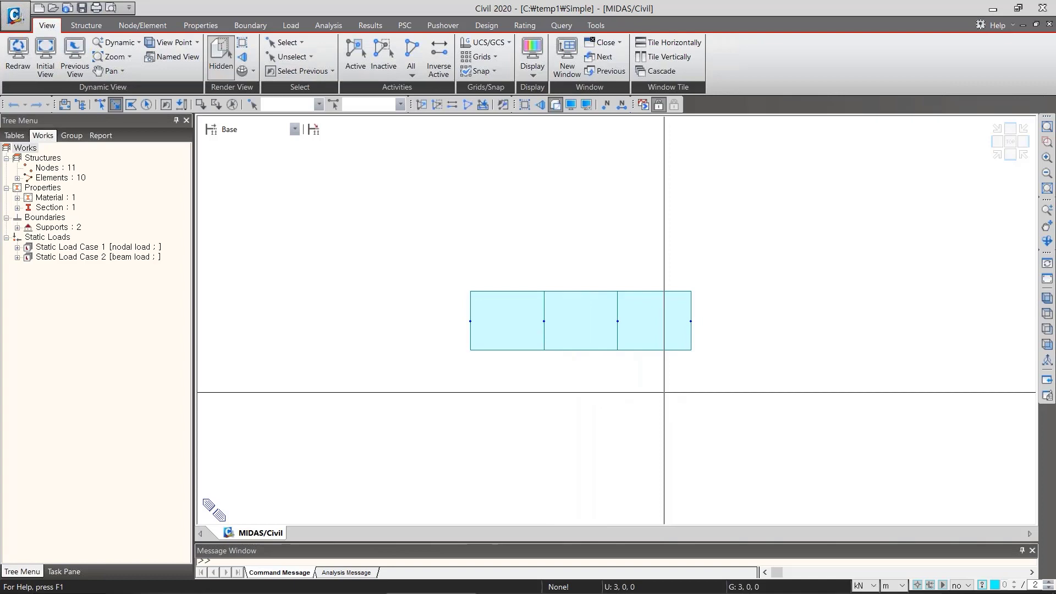
Reactivate the whole beam, and deactivate elements 4 to 6 using a crossing window selection
{"action": "left_click", "coordinate": [467, 105]}
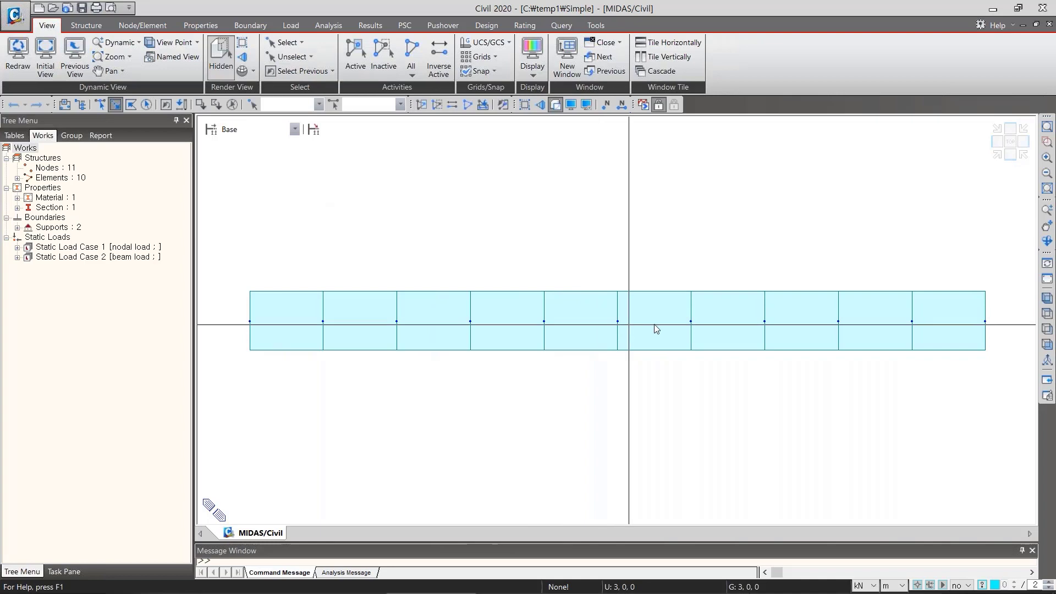
{"action": "left_click_drag", "start_coordinate": [668, 272], "coordinate": [513, 401]}
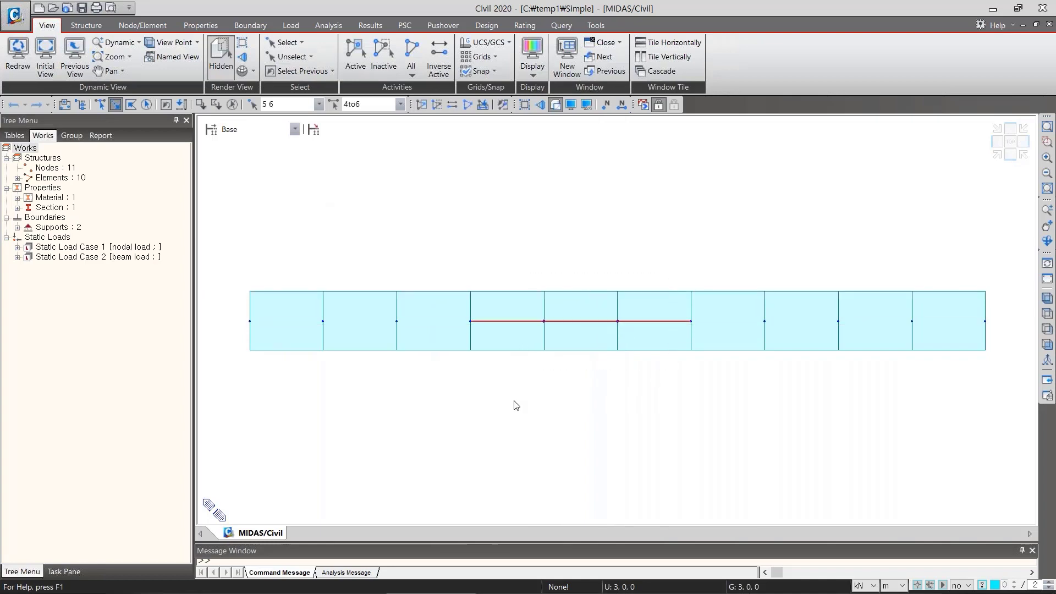
{"action": "left_click", "coordinate": [437, 104]}
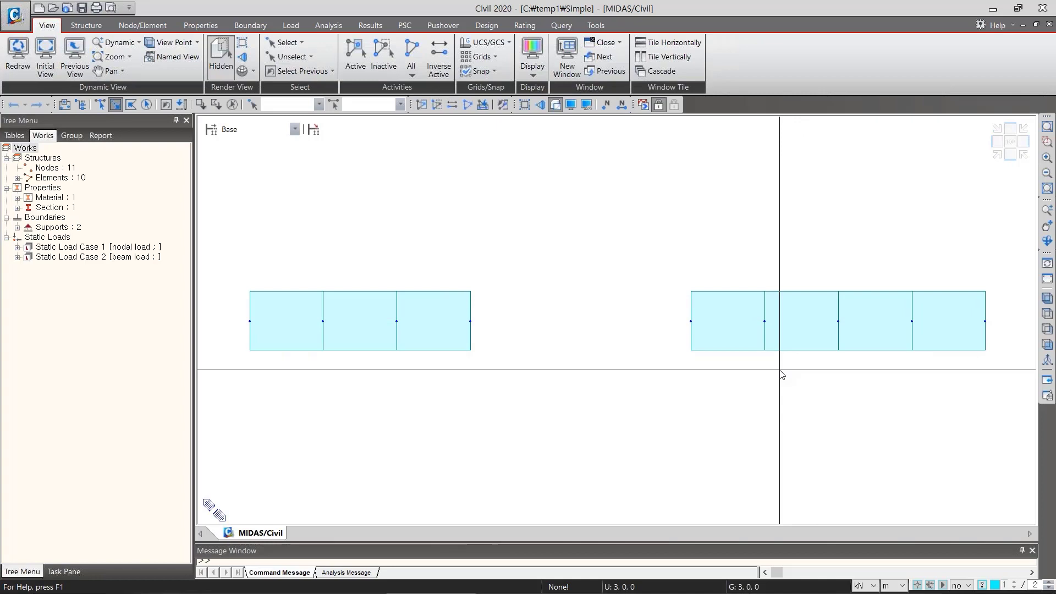
Invert the active and inactive parts of the beam repeatedly, and reactivate the whole model
{"action": "left_click", "coordinate": [452, 105]}
{"action": "left_click", "coordinate": [452, 105]}
{"action": "left_click", "coordinate": [452, 105]}
{"action": "left_click", "coordinate": [452, 105]}
{"action": "left_click", "coordinate": [452, 105]}
{"action": "left_click", "coordinate": [452, 105]}
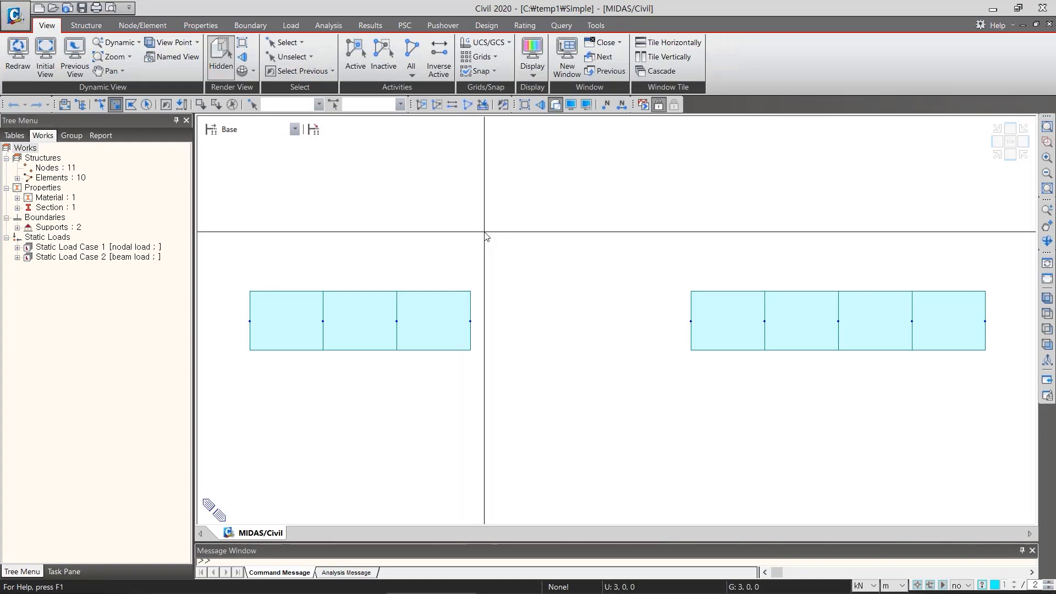
{"action": "left_click", "coordinate": [465, 105]}
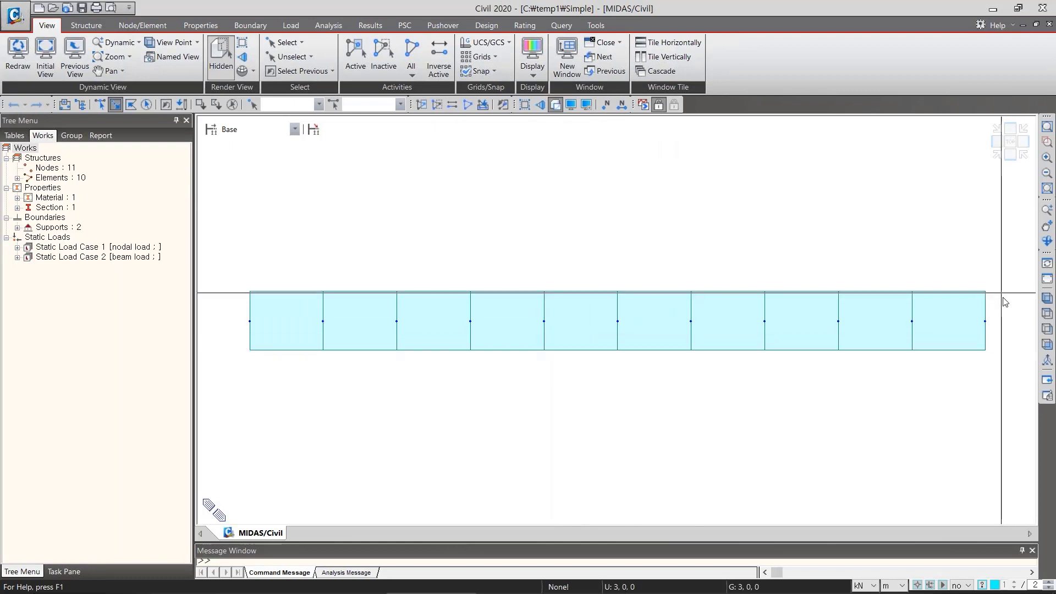
Show the beam as a wireframe in isometric view, and review the girder section's properties without changing them
{"action": "left_click", "coordinate": [1047, 298]}
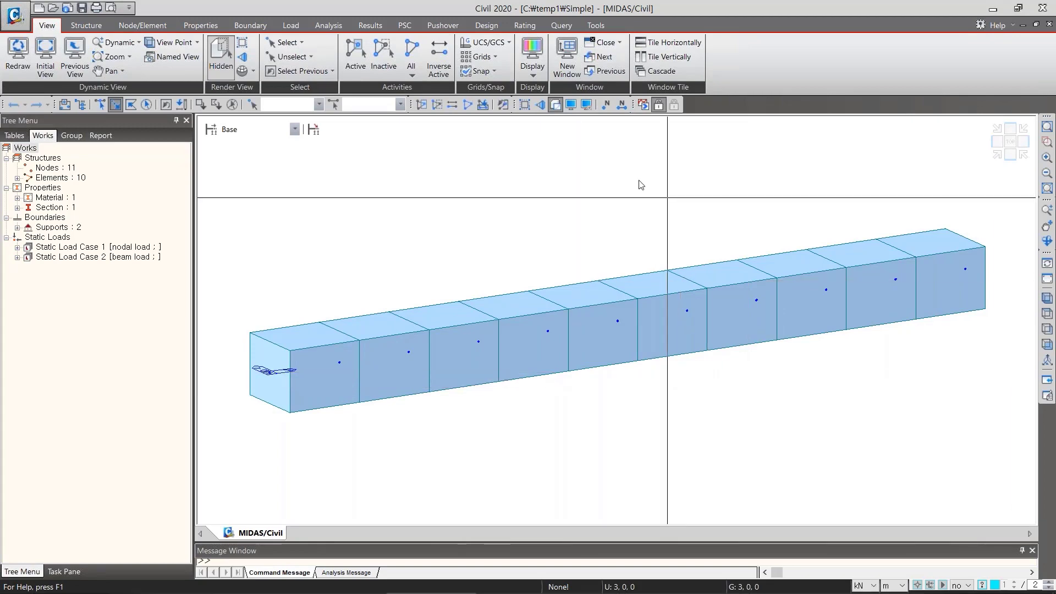
{"action": "key", "text": "ctrl+h"}
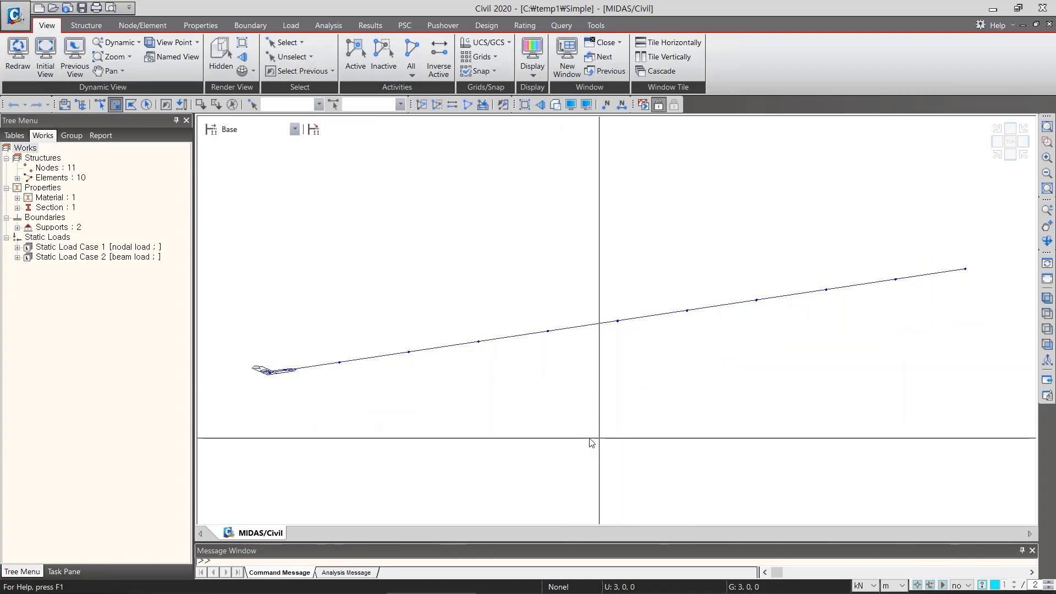
{"action": "left_click", "coordinate": [17, 208]}
{"action": "left_click", "coordinate": [62, 217]}
{"action": "right_click", "coordinate": [72, 217]}
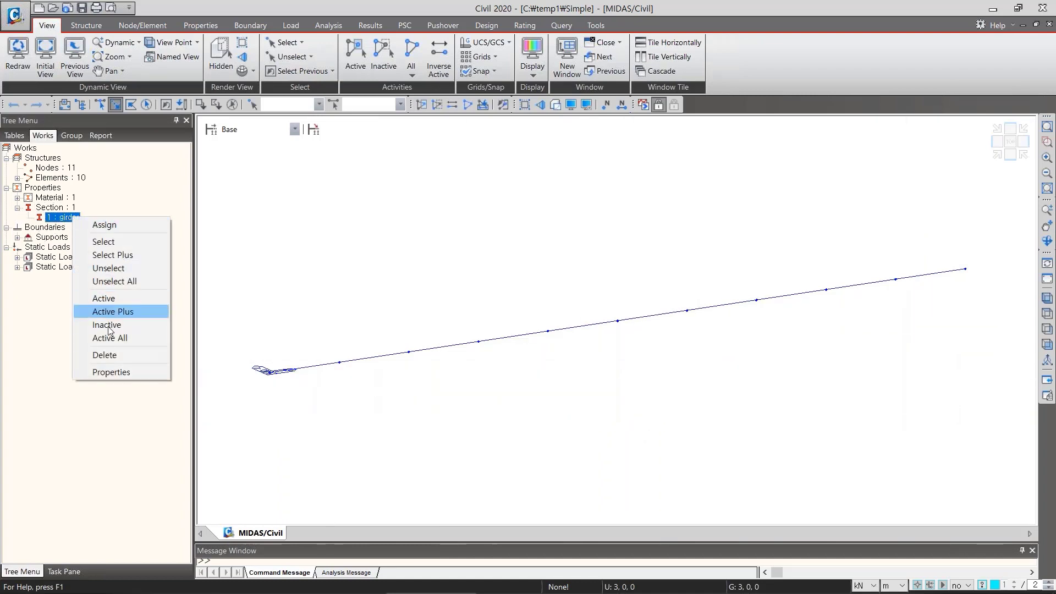
{"action": "left_click", "coordinate": [111, 373]}
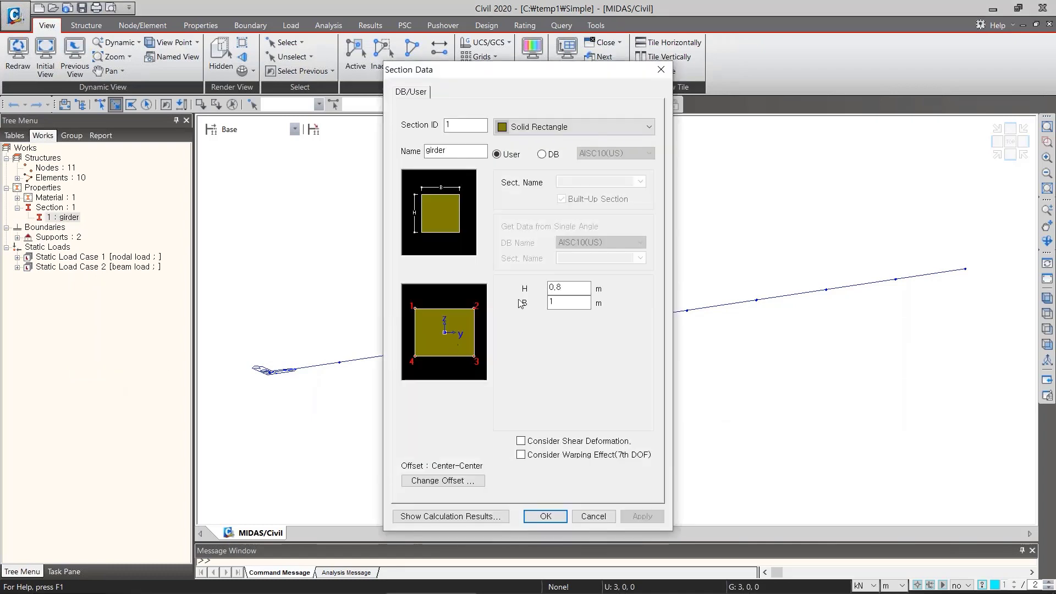
{"action": "left_click", "coordinate": [593, 516]}
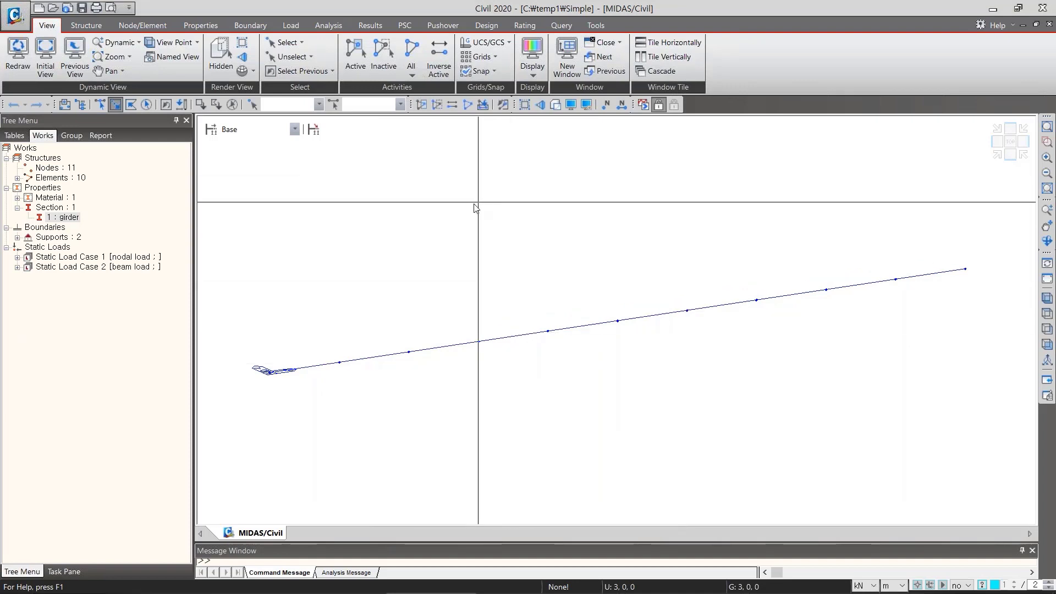
Restore the Hidden rendering of the beam, and toggle the Shrink display on and off twice to compare the element boundaries
{"action": "left_click", "coordinate": [555, 104]}
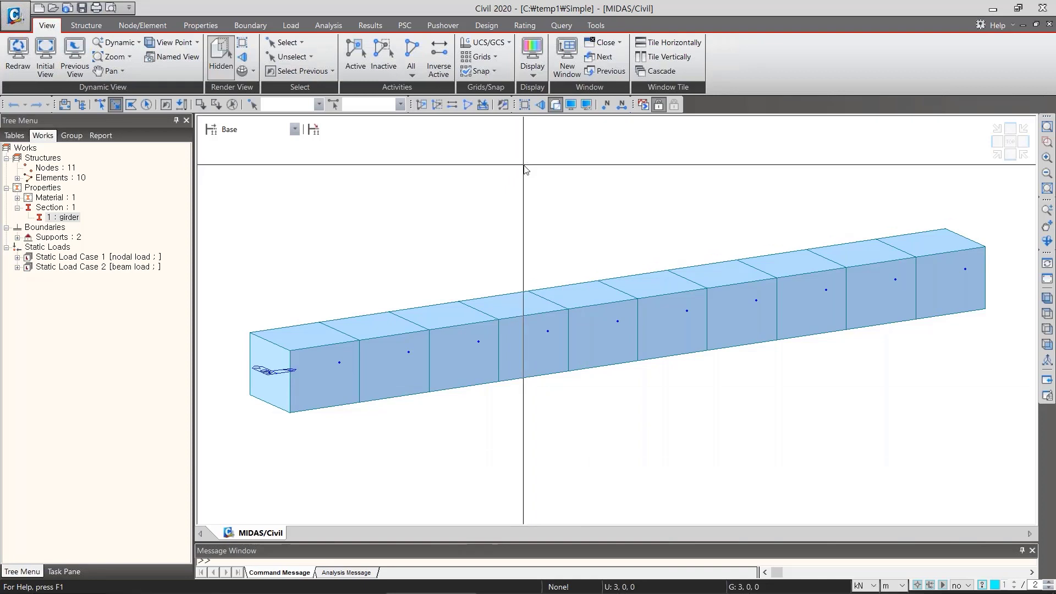
{"action": "left_click", "coordinate": [525, 105]}
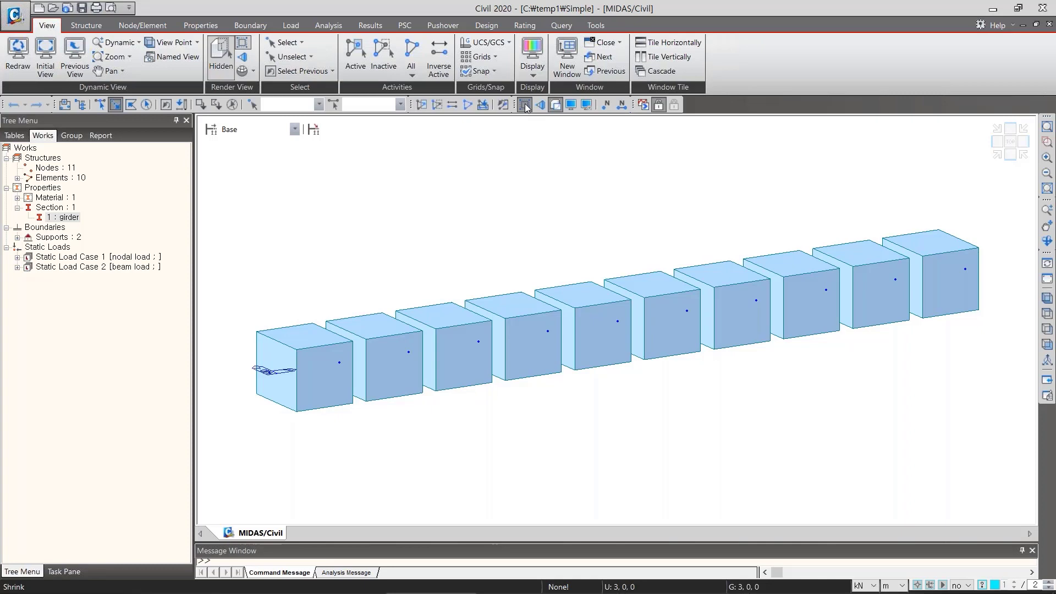
{"action": "left_click", "coordinate": [525, 103]}
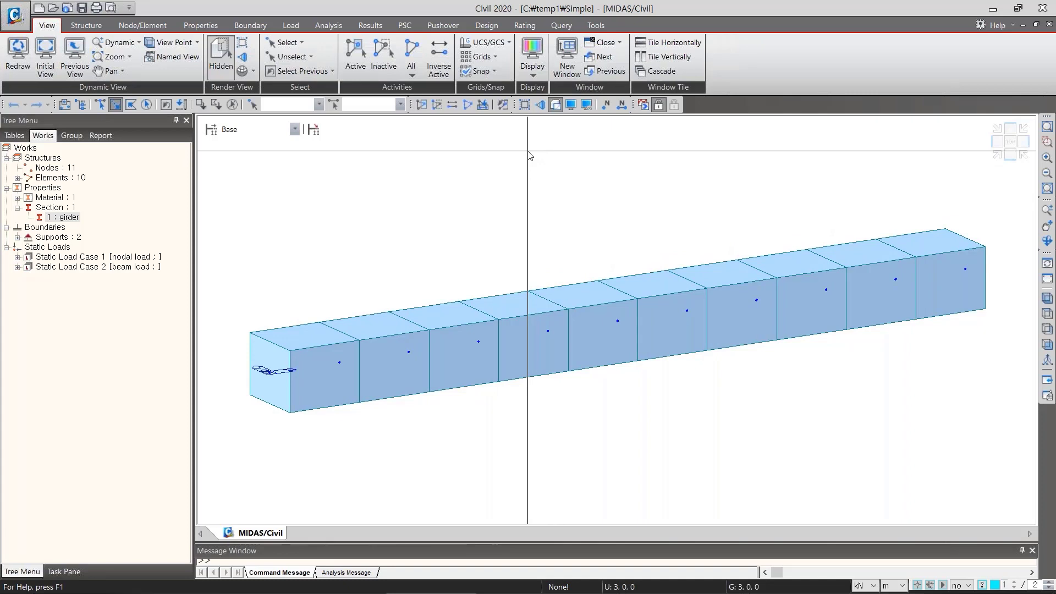
{"action": "left_click", "coordinate": [524, 105]}
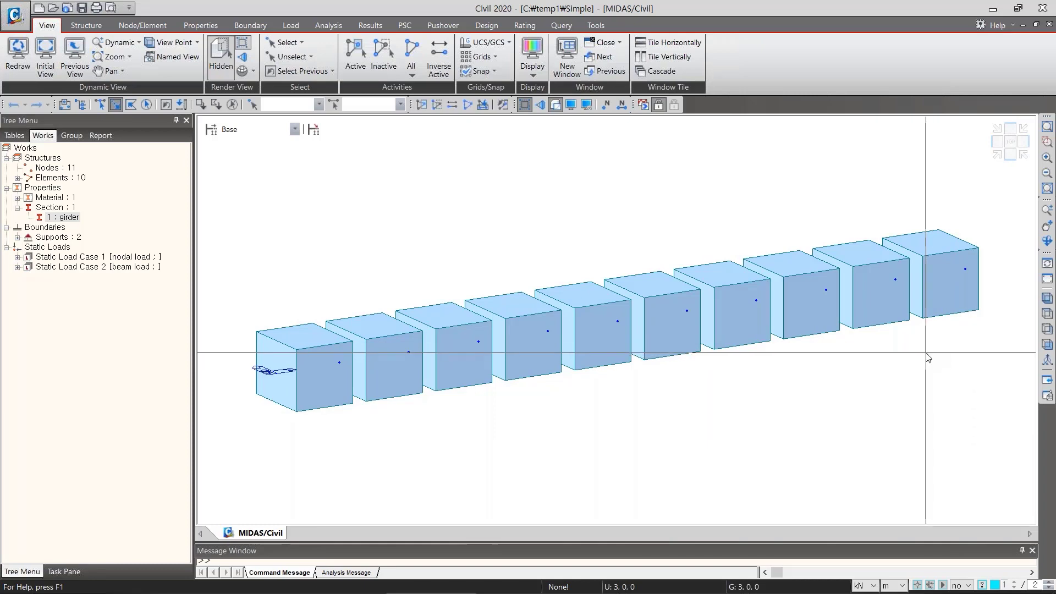
{"action": "left_click", "coordinate": [525, 105]}
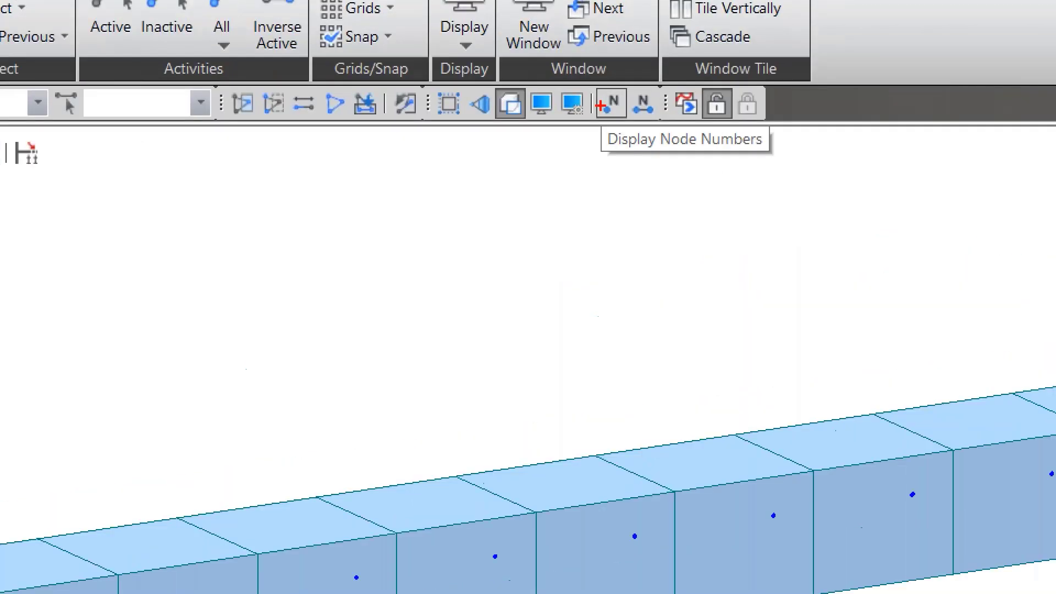
{"action": "left_click_drag", "start_coordinate": [602, 131], "coordinate": [717, 138]}
{"action": "left_click_drag", "start_coordinate": [833, 170], "coordinate": [841, 170]}
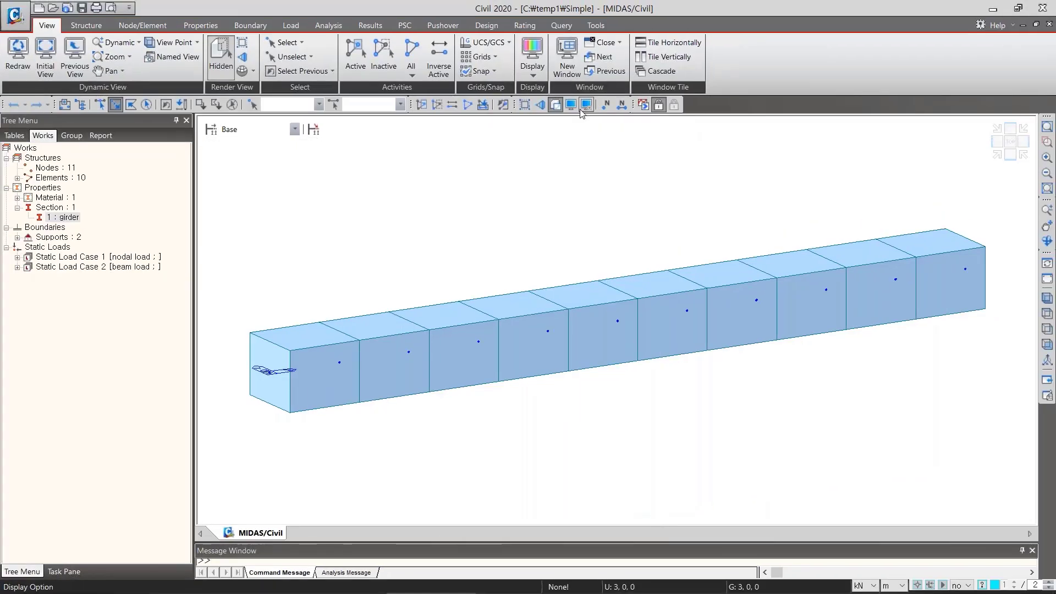
Display the node numbers, look at them in the front view of the beam, and hide them again
{"action": "left_click", "coordinate": [611, 104]}
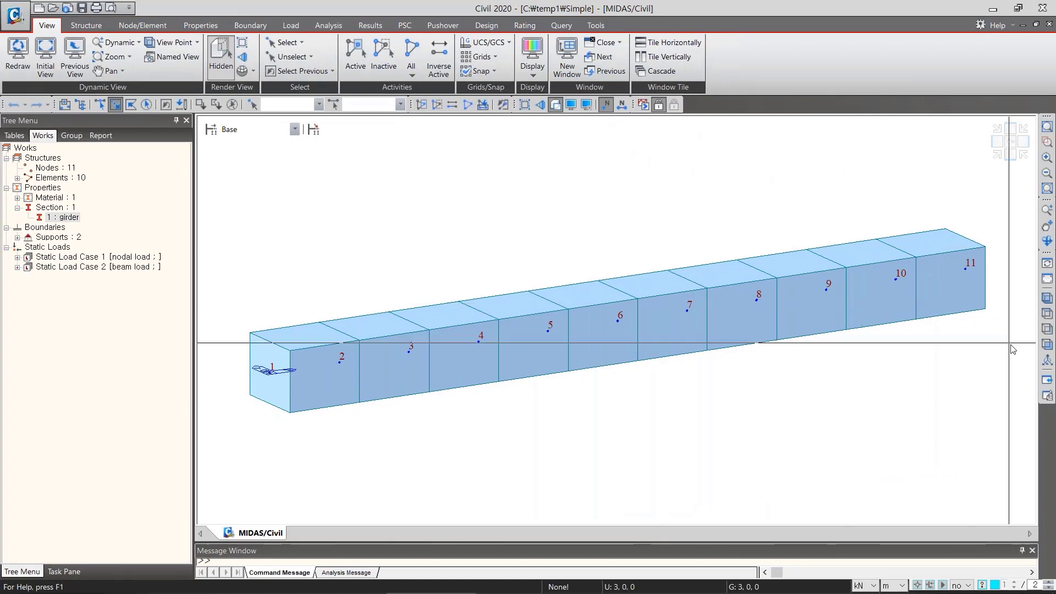
{"action": "left_click", "coordinate": [1046, 345]}
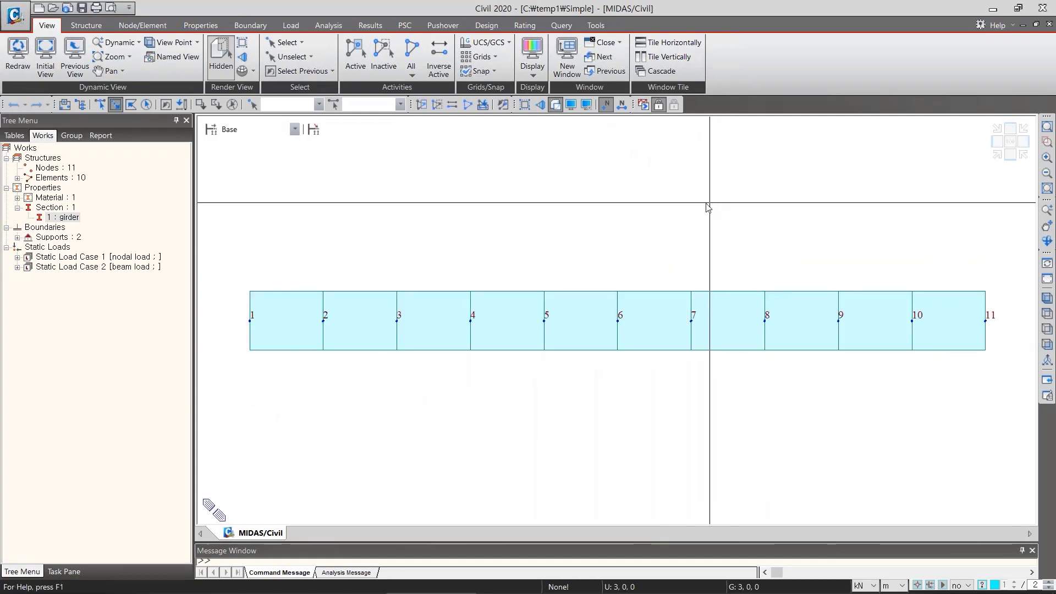
{"action": "left_click", "coordinate": [606, 104]}
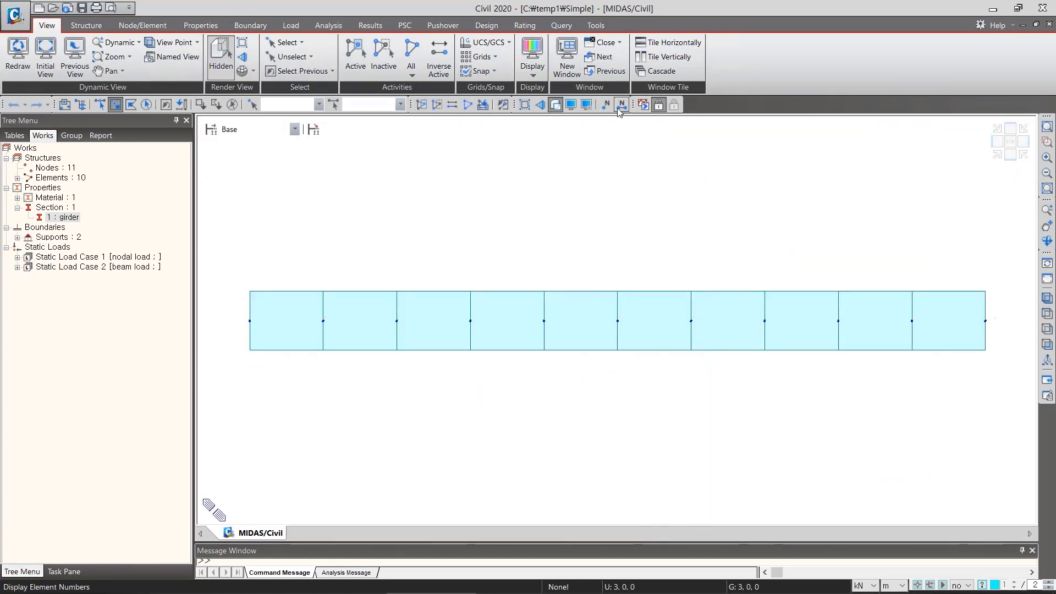
Toggle the element numbers, show them together with the node numbers, and hide both sets of labels again
{"action": "left_click", "coordinate": [622, 104]}
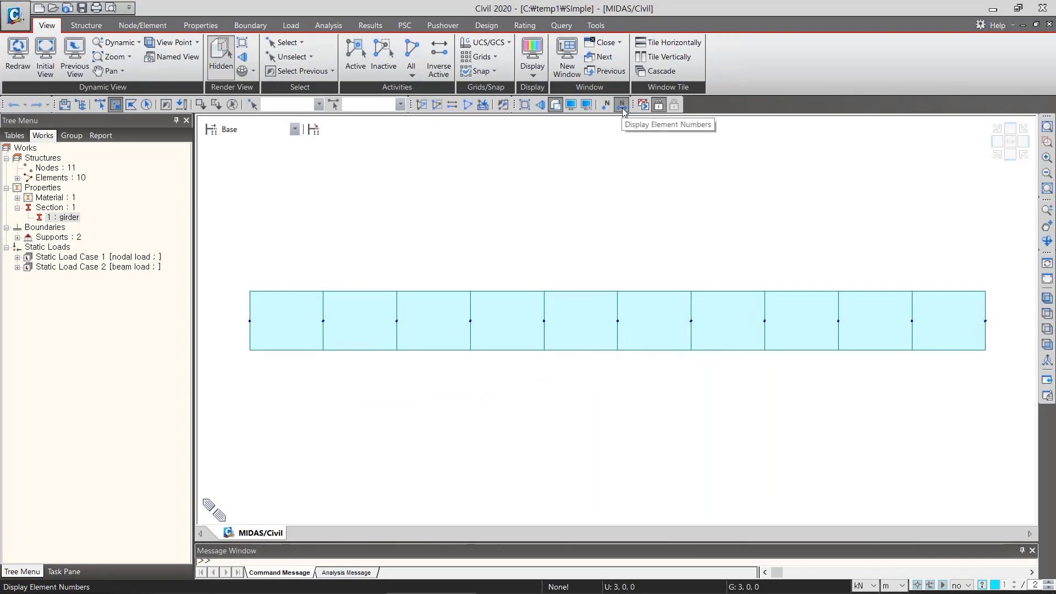
{"action": "left_click", "coordinate": [622, 104]}
{"action": "left_click", "coordinate": [622, 105]}
{"action": "left_click", "coordinate": [606, 105]}
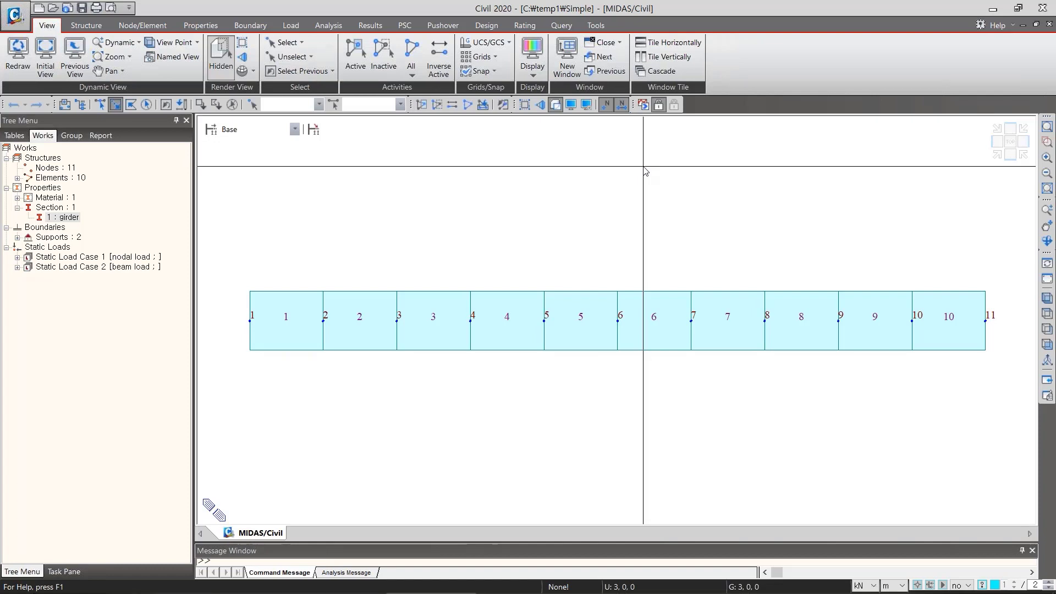
{"action": "left_click", "coordinate": [605, 104]}
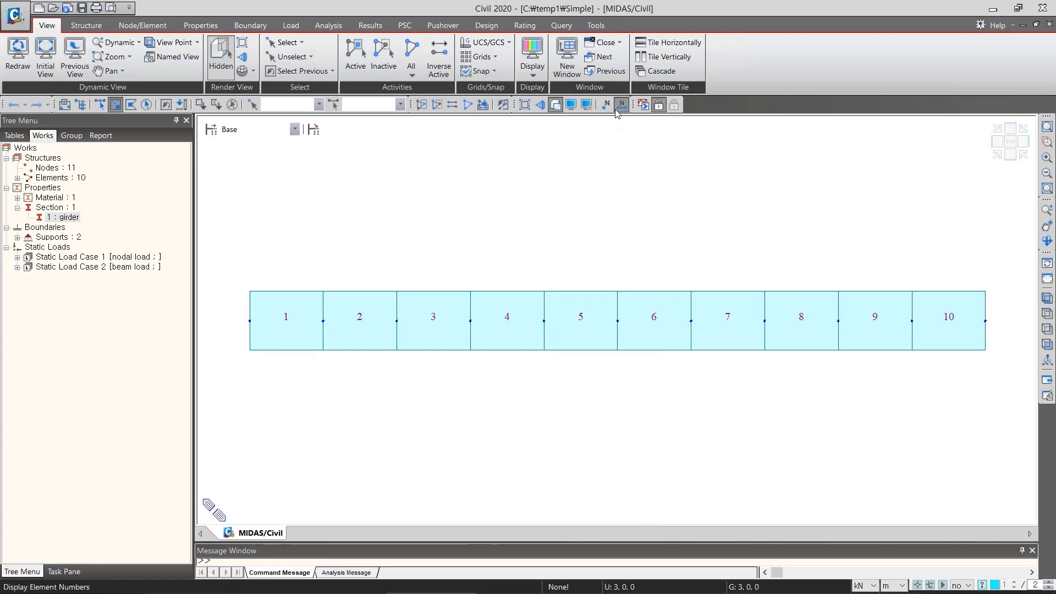
{"action": "left_click", "coordinate": [621, 106]}
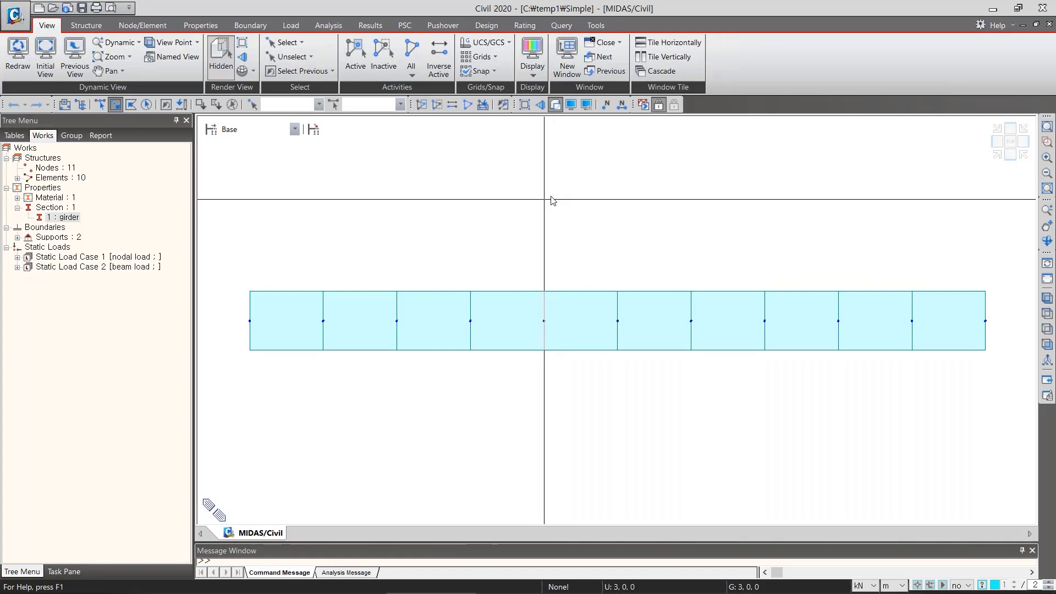
Hide the Node markers through the Display settings, apply the change, and show the markers again
{"action": "left_click", "coordinate": [572, 105]}
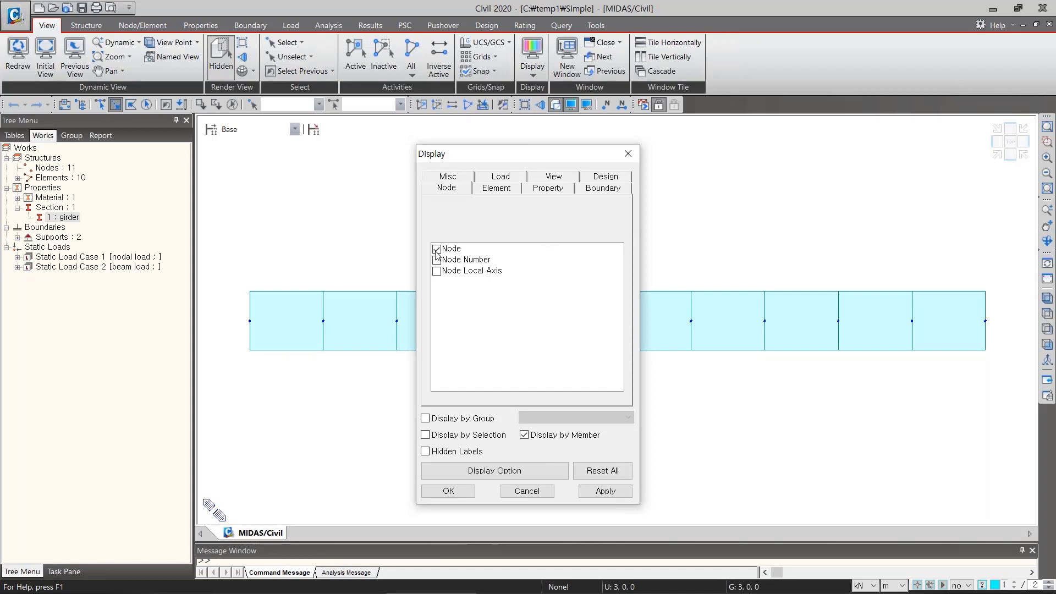
{"action": "left_click_drag", "start_coordinate": [517, 159], "coordinate": [170, 138]}
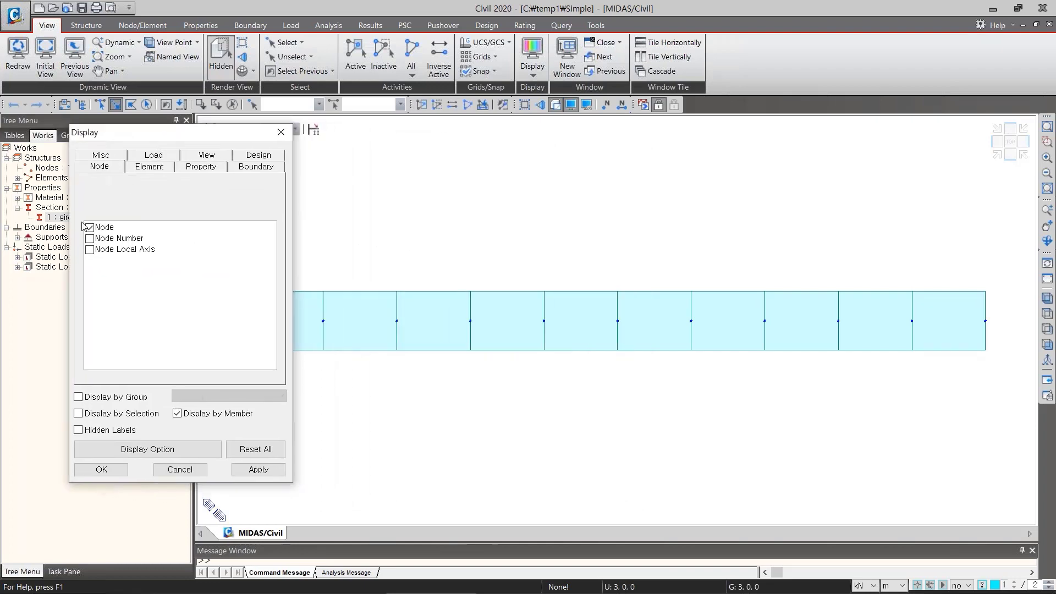
{"action": "left_click", "coordinate": [91, 227]}
{"action": "left_click", "coordinate": [257, 469]}
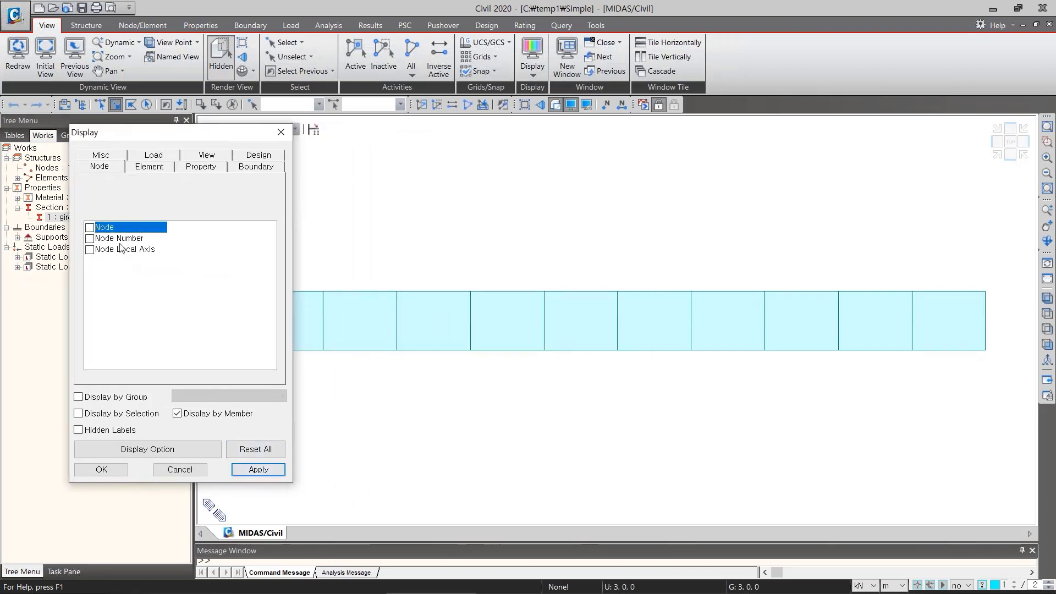
{"action": "left_click", "coordinate": [253, 471]}
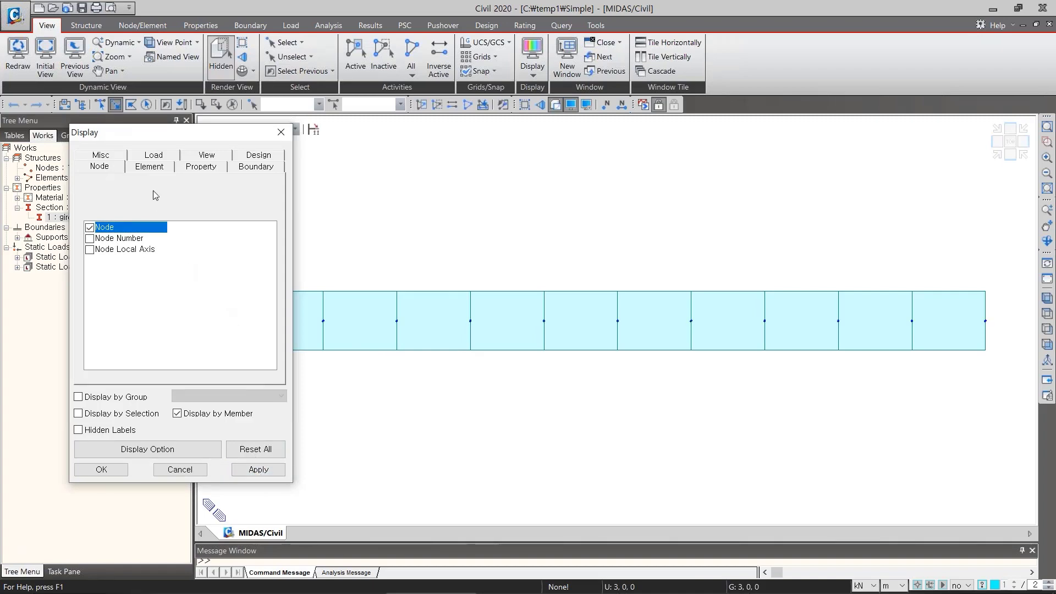
Turn on the Local Axis display for the elements, and examine the axes from above and in isometric view
{"action": "left_click", "coordinate": [149, 168]}
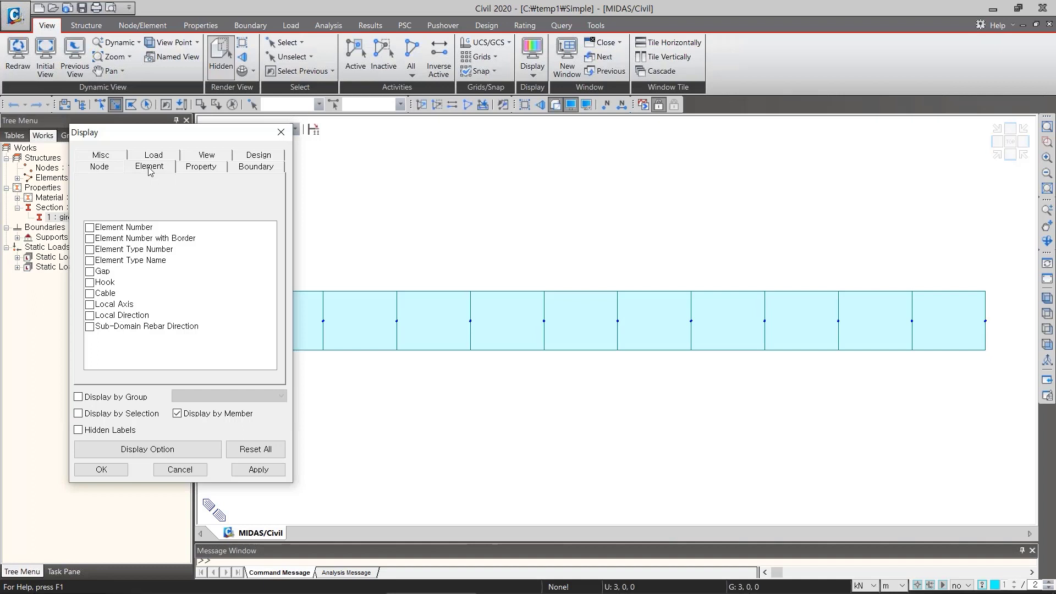
{"action": "left_click", "coordinate": [90, 306]}
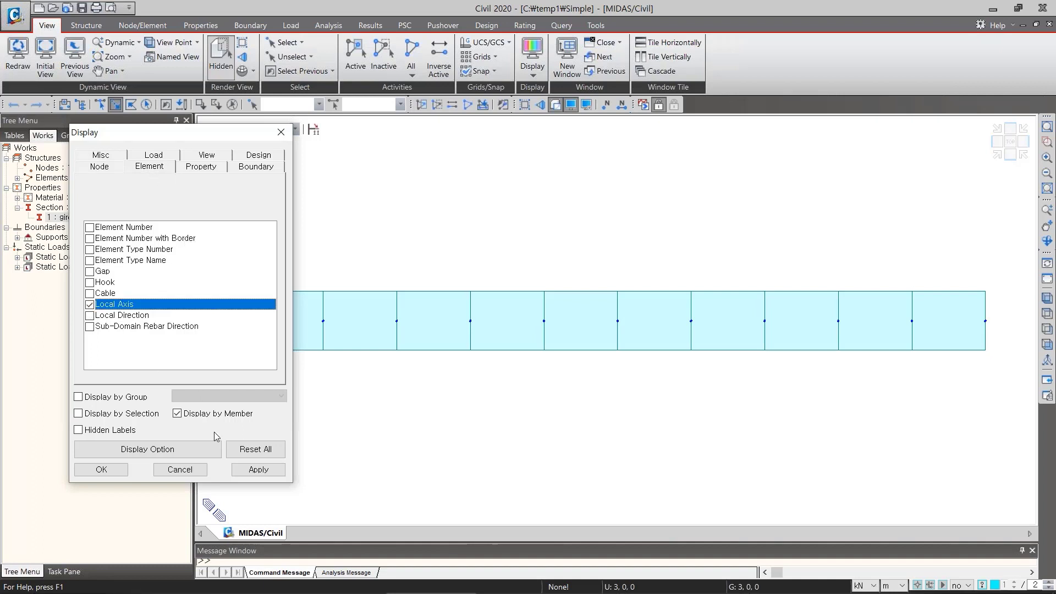
{"action": "left_click", "coordinate": [251, 470]}
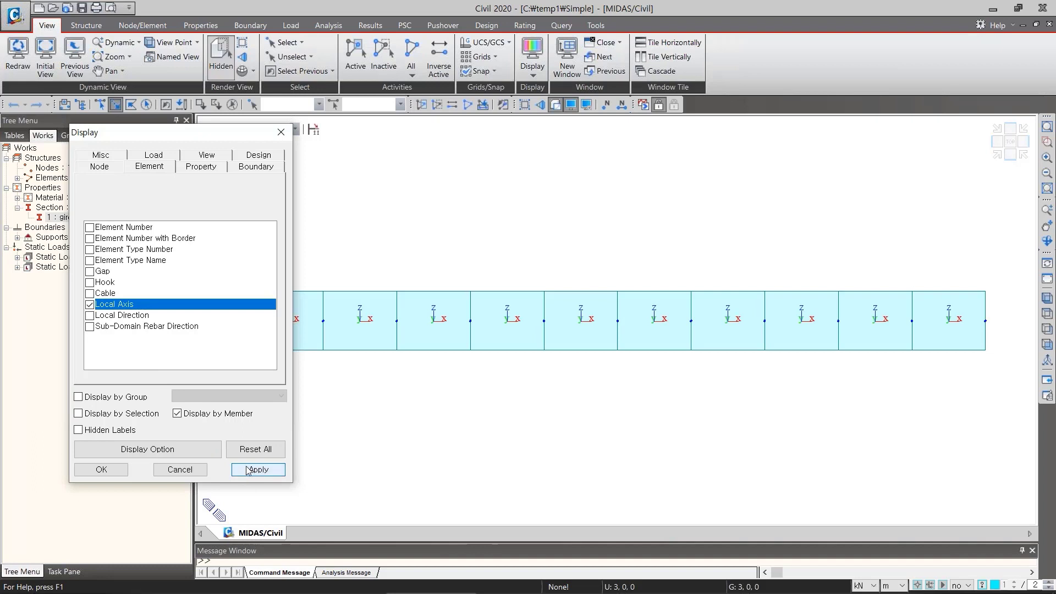
{"action": "left_click", "coordinate": [110, 469]}
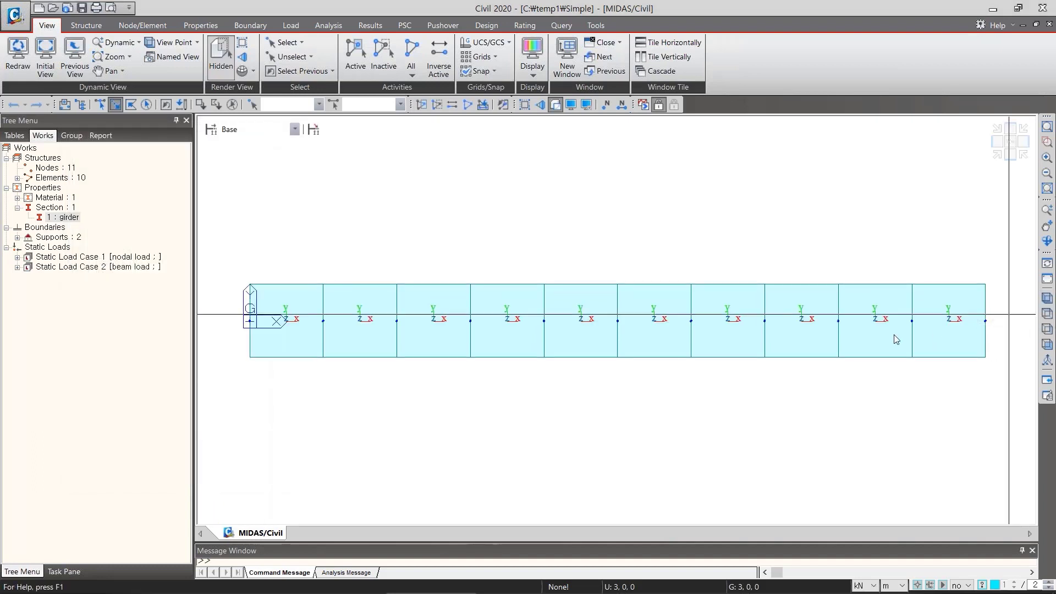
{"action": "left_click", "coordinate": [1046, 298]}
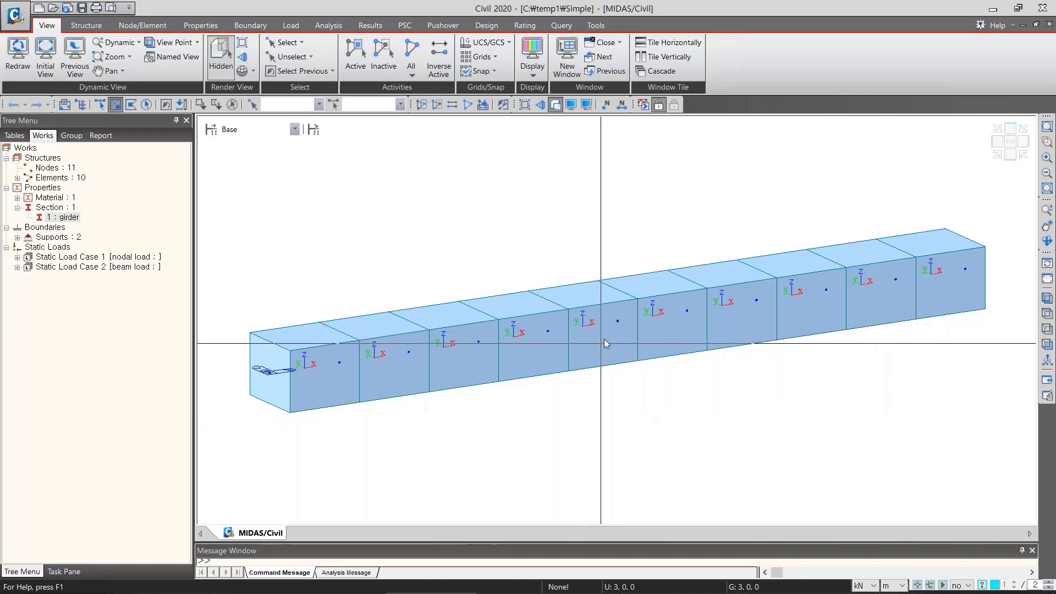
{"action": "left_click_drag", "start_coordinate": [597, 336], "coordinate": [588, 308]}
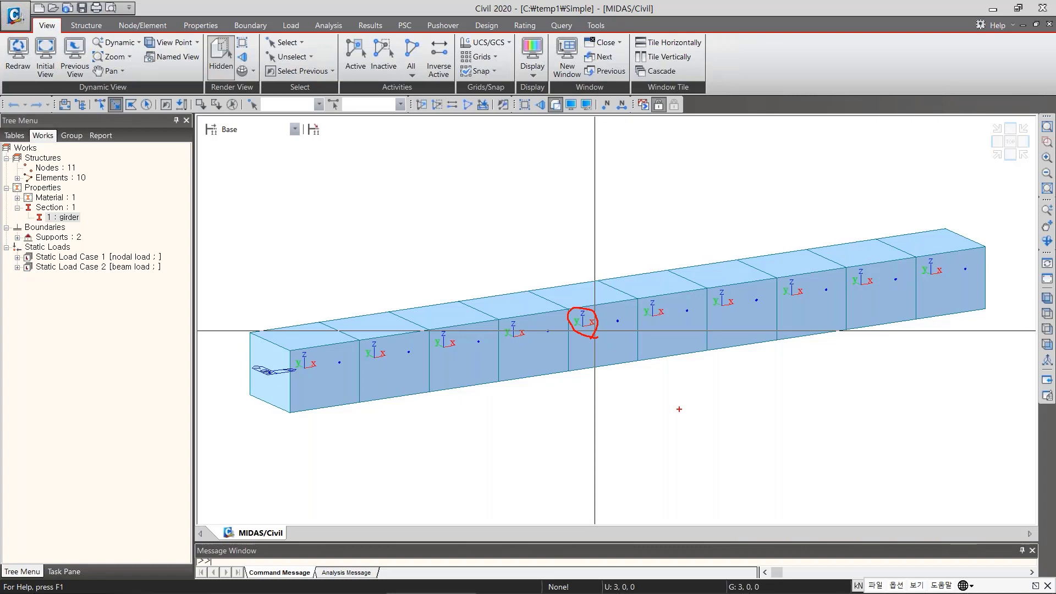
{"action": "key", "text": "Escape"}
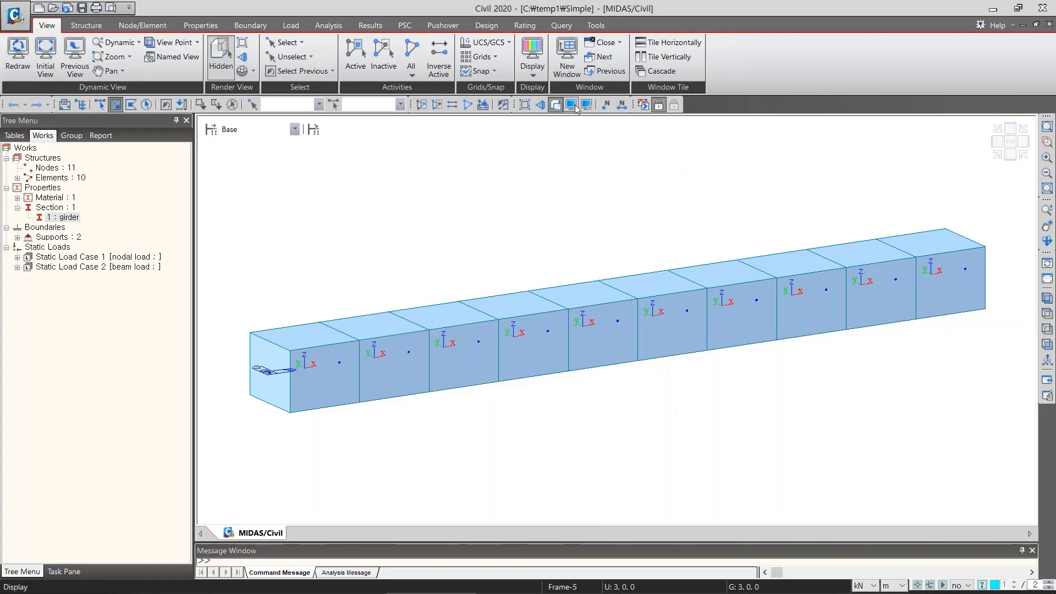
Turn off the elements' Local Axis display in the Display settings and apply the change
{"action": "left_click", "coordinate": [570, 104]}
{"action": "left_click_drag", "start_coordinate": [511, 126], "coordinate": [560, 150]}
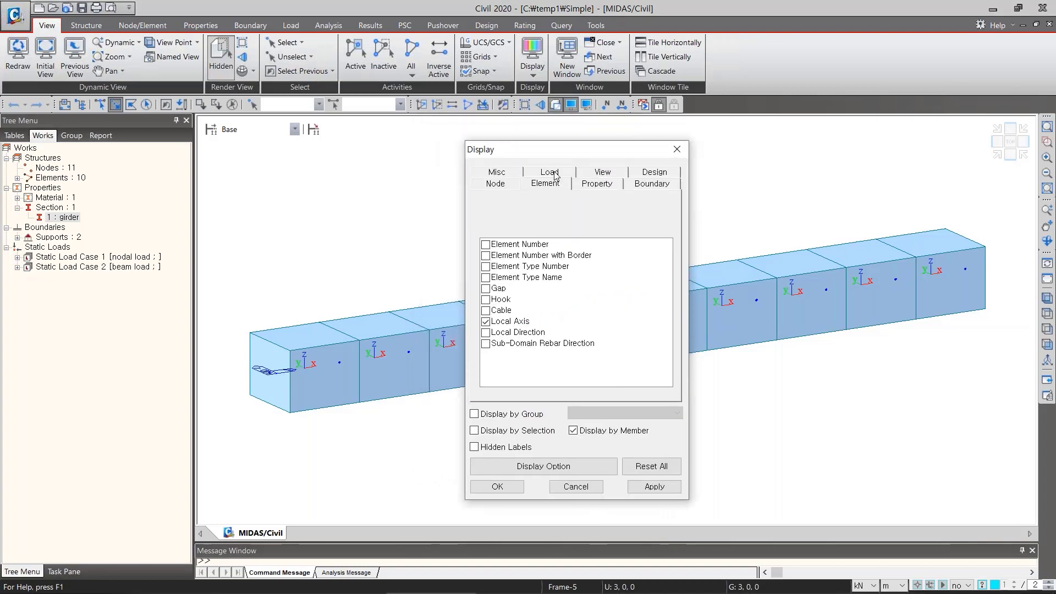
{"action": "left_click", "coordinate": [551, 172]}
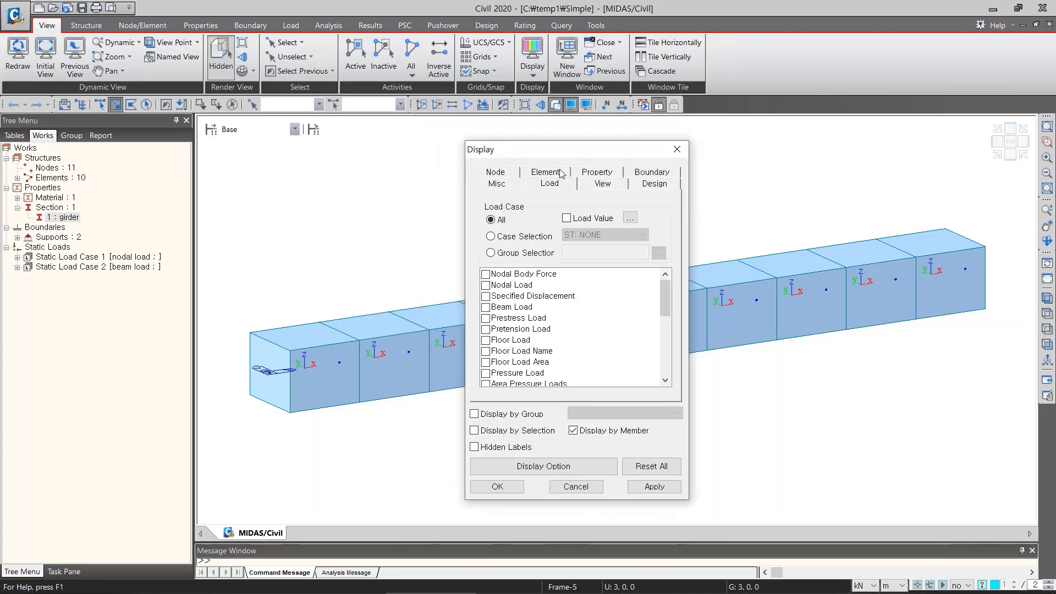
{"action": "left_click", "coordinate": [550, 172]}
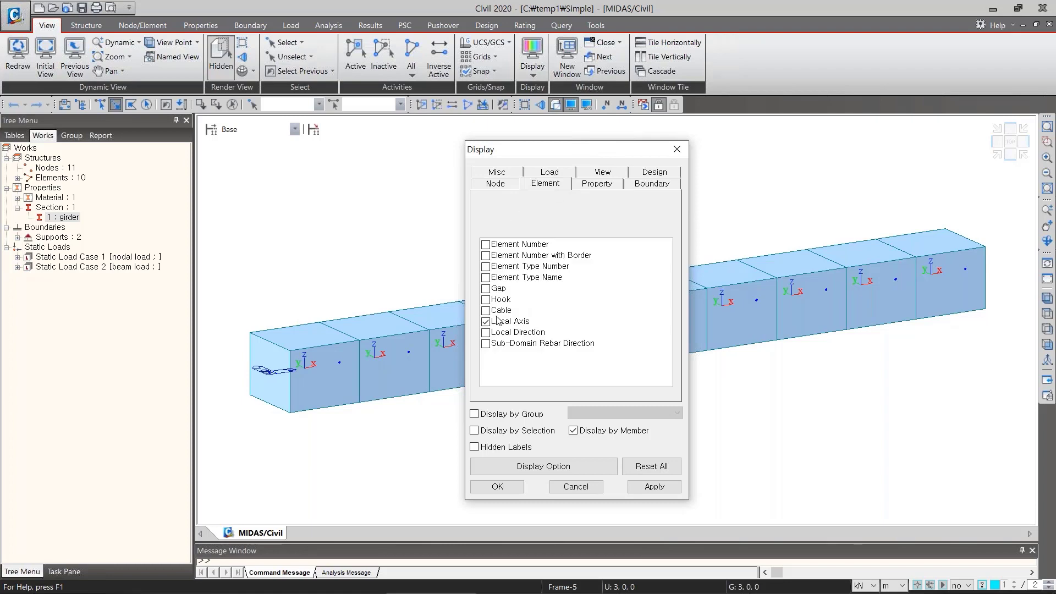
{"action": "left_click", "coordinate": [492, 322]}
{"action": "left_click", "coordinate": [642, 487]}
Turn on the Beam Load display with Load Value for all load cases and apply it to the model
{"action": "left_click", "coordinate": [549, 172]}
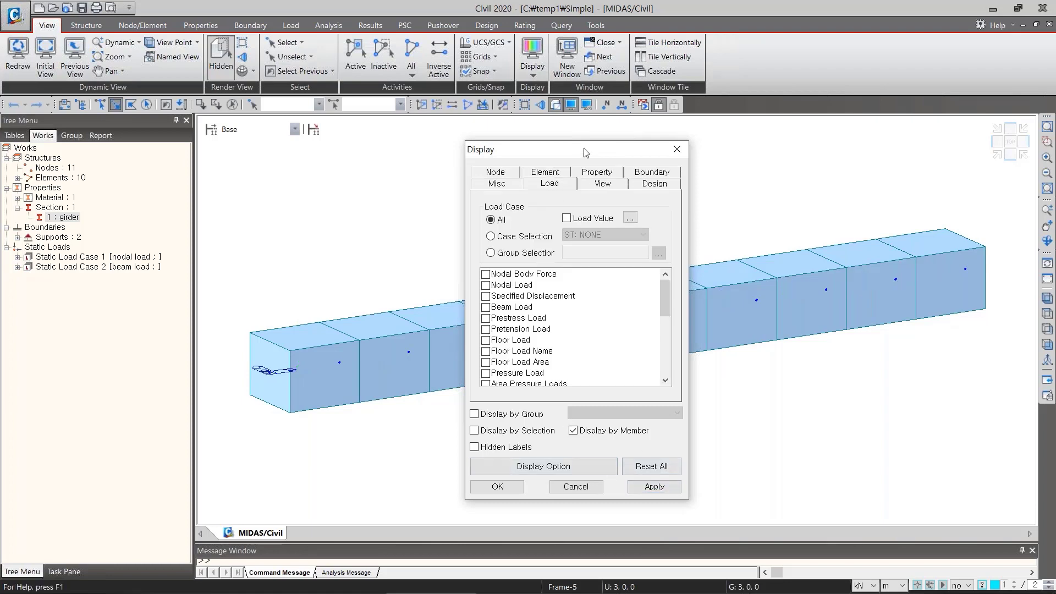
{"action": "left_click_drag", "start_coordinate": [523, 149], "coordinate": [194, 130]}
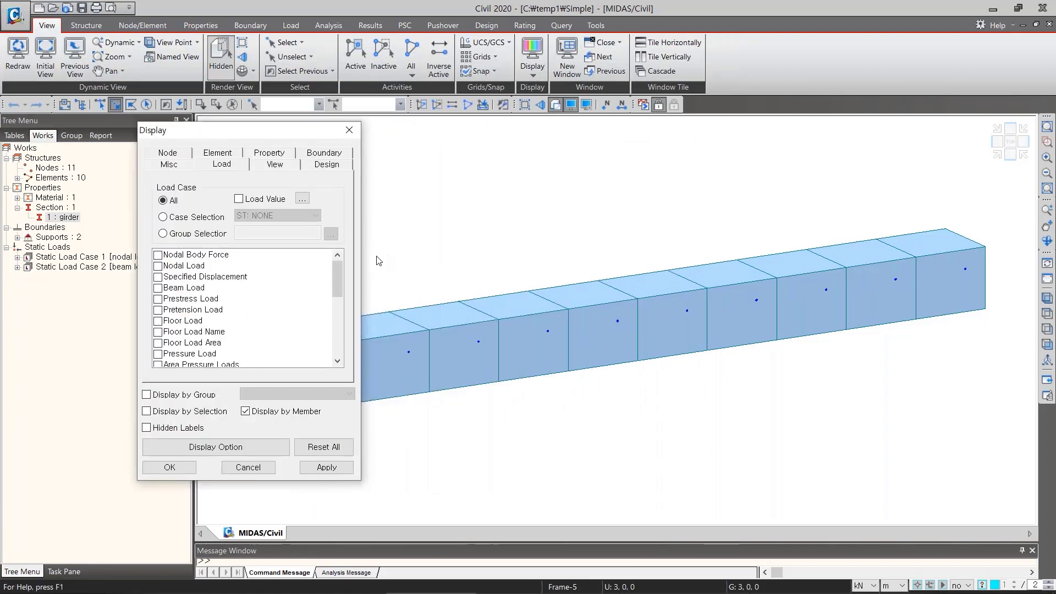
{"action": "left_click_drag", "start_coordinate": [267, 132], "coordinate": [348, 131]}
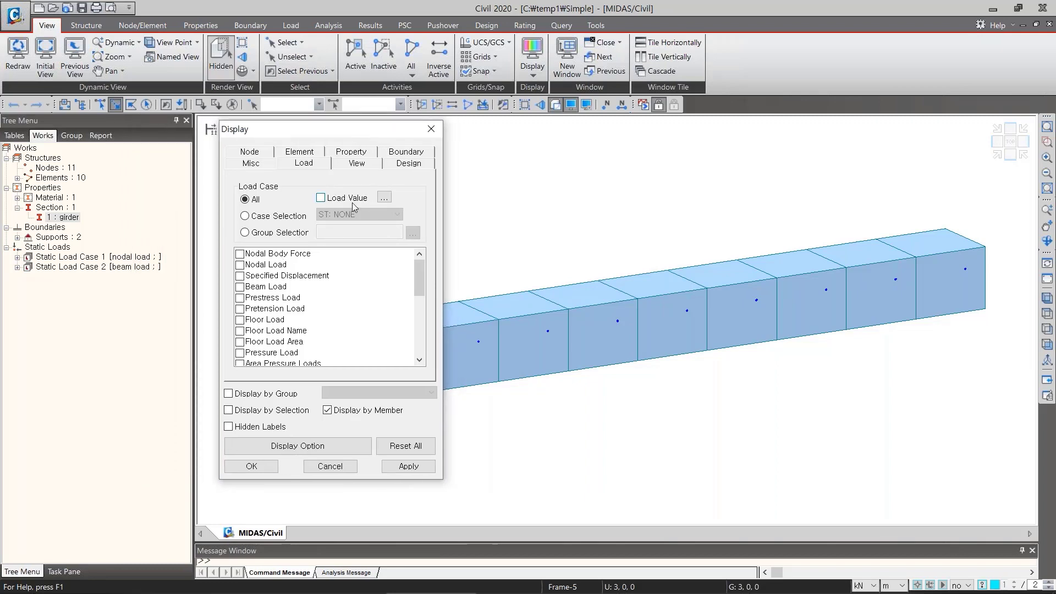
{"action": "left_click_drag", "start_coordinate": [313, 132], "coordinate": [318, 125]}
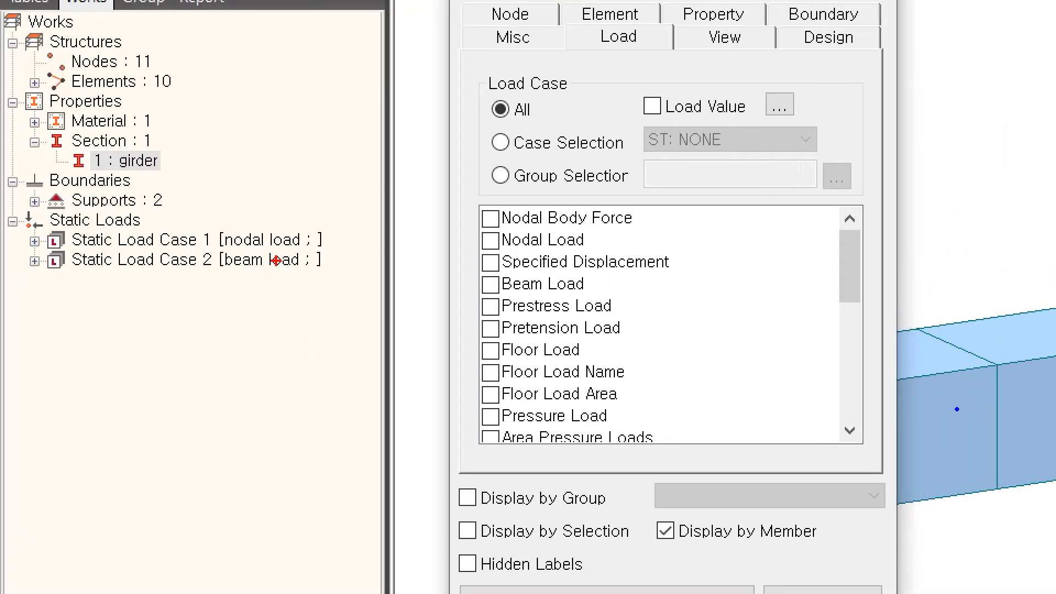
{"action": "mouse_move", "coordinate": [295, 291]}
{"action": "left_mouse_down"}
{"action": "mouse_move", "coordinate": [270, 291]}
{"action": "mouse_move", "coordinate": [351, 242]}
{"action": "mouse_move", "coordinate": [305, 290]}
{"action": "left_mouse_up"}
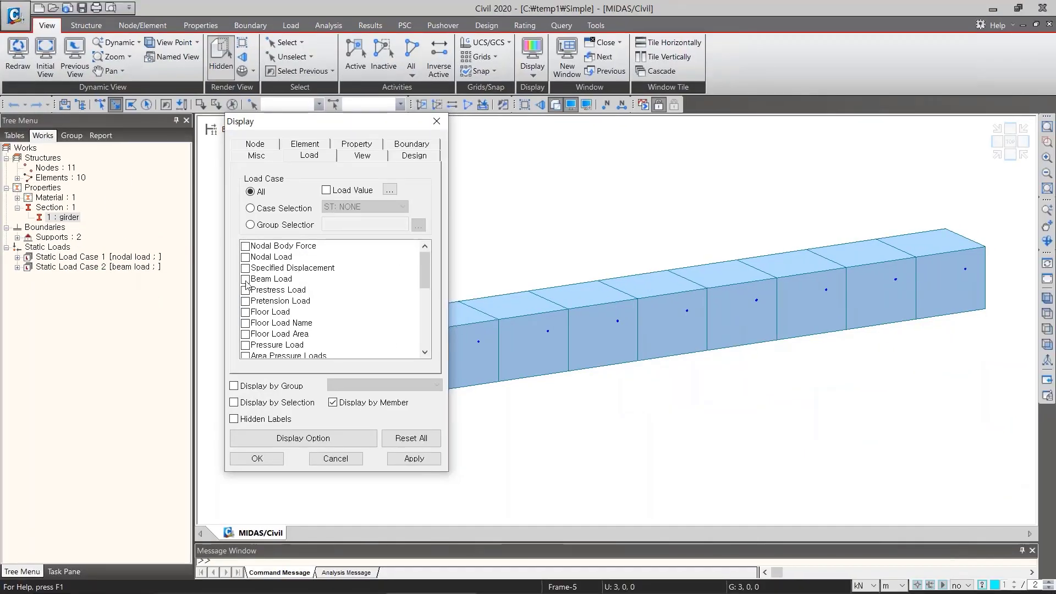
{"action": "left_click", "coordinate": [490, 284]}
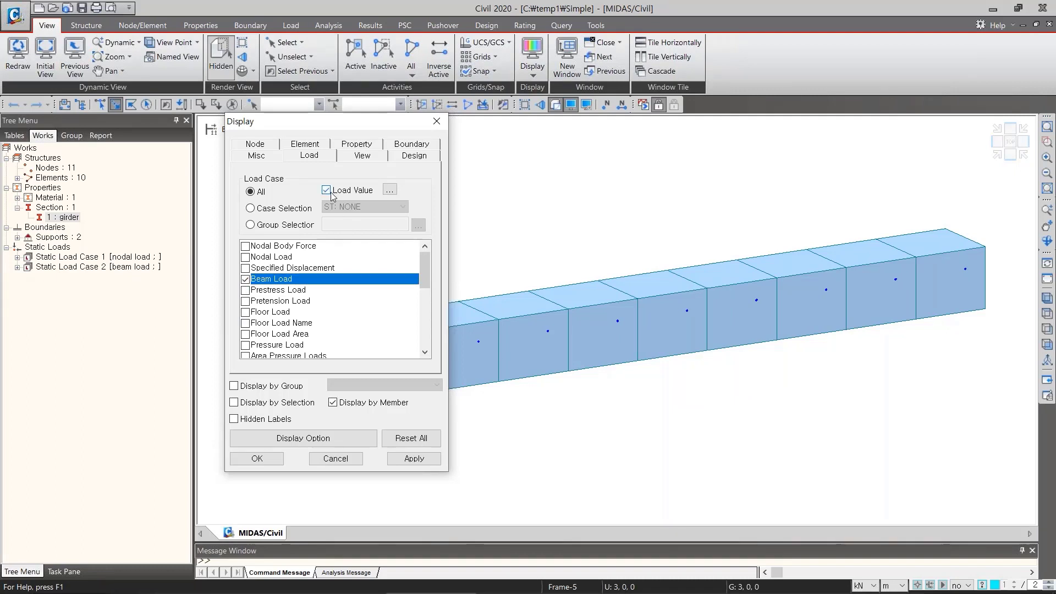
{"action": "left_click", "coordinate": [401, 458]}
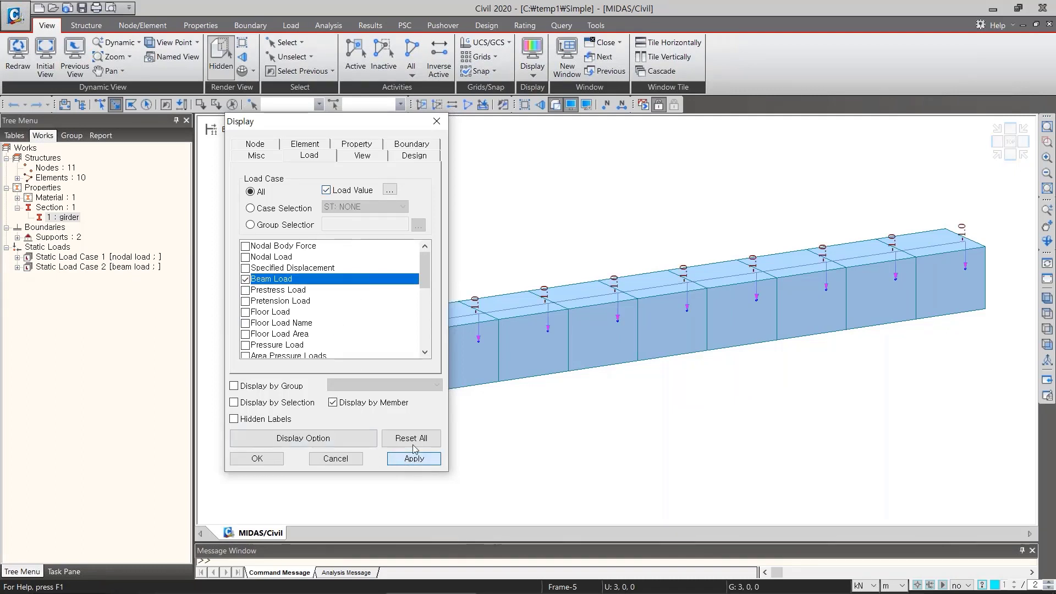
{"action": "left_click_drag", "start_coordinate": [372, 130], "coordinate": [186, 138]}
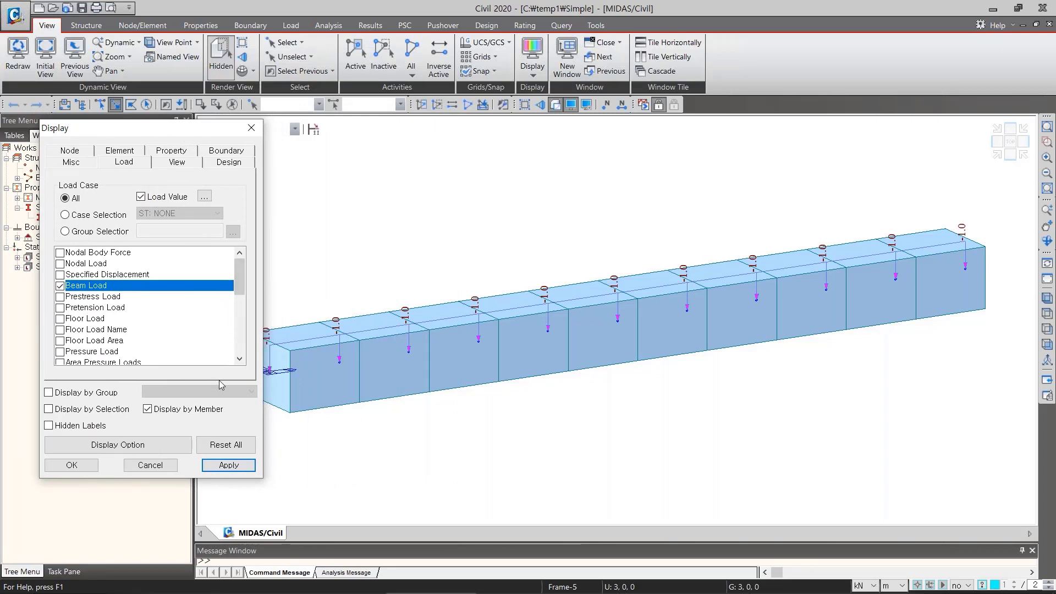
{"action": "left_click_drag", "start_coordinate": [196, 133], "coordinate": [238, 125]}
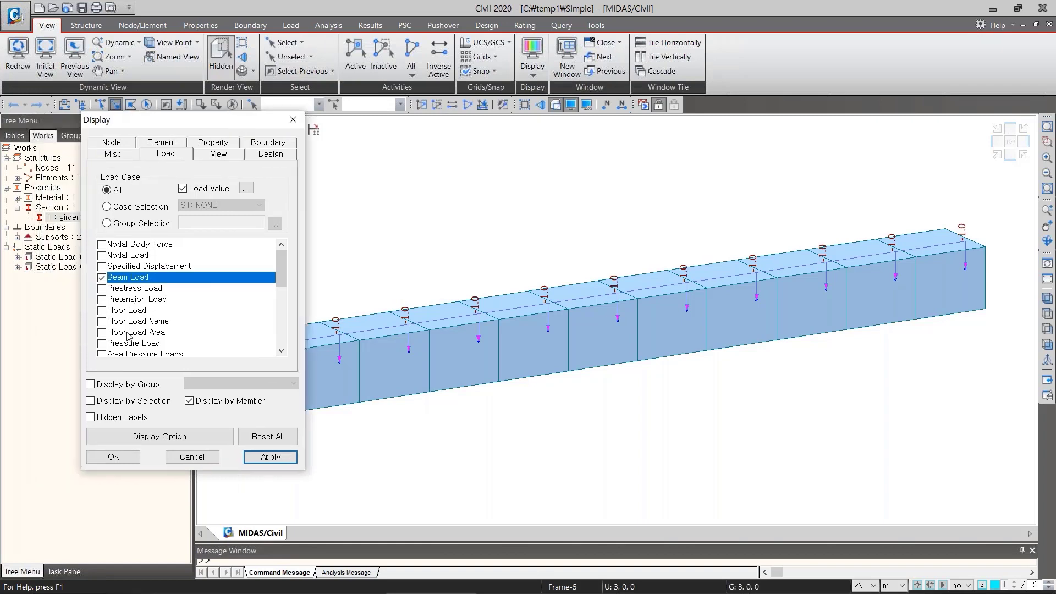
Turn on Display by Selection in the Display settings and confirm the change
{"action": "key", "text": "ctrl+2"}
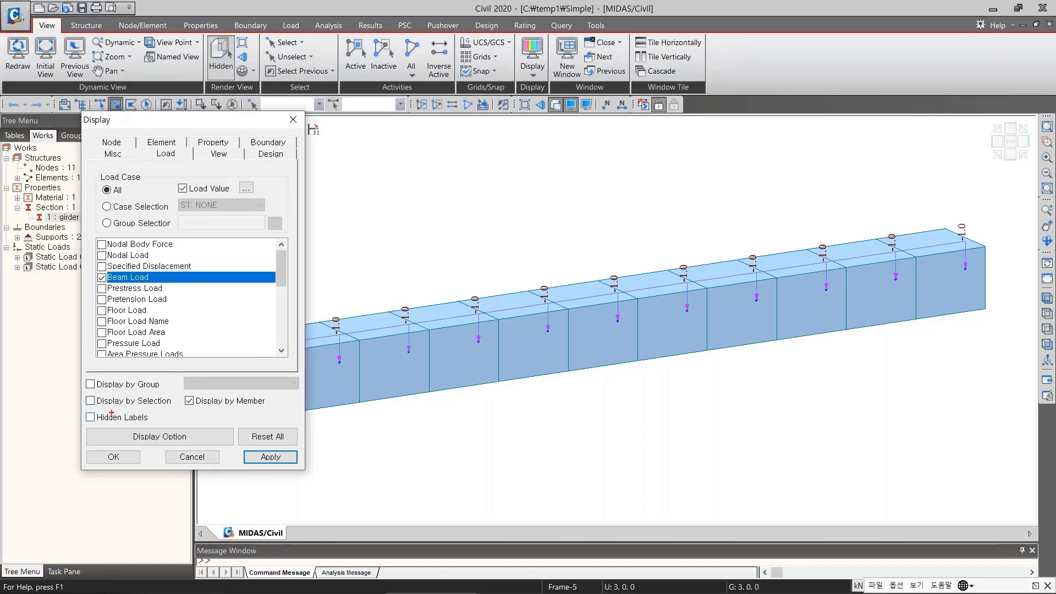
{"action": "left_click_drag", "start_coordinate": [84, 409], "coordinate": [113, 407]}
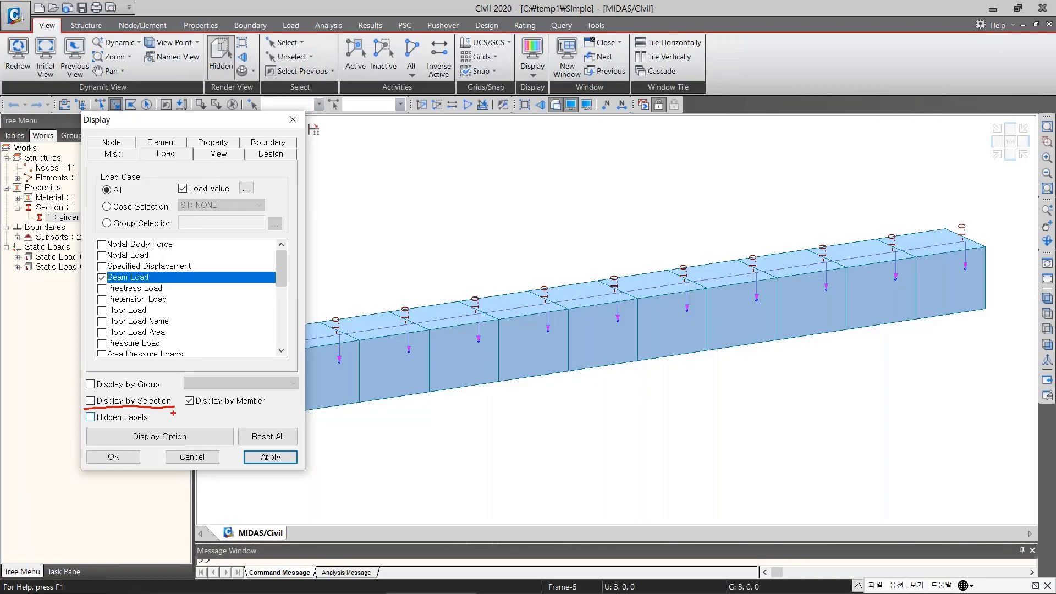
{"action": "key", "text": "Escape"}
{"action": "left_click", "coordinate": [117, 402]}
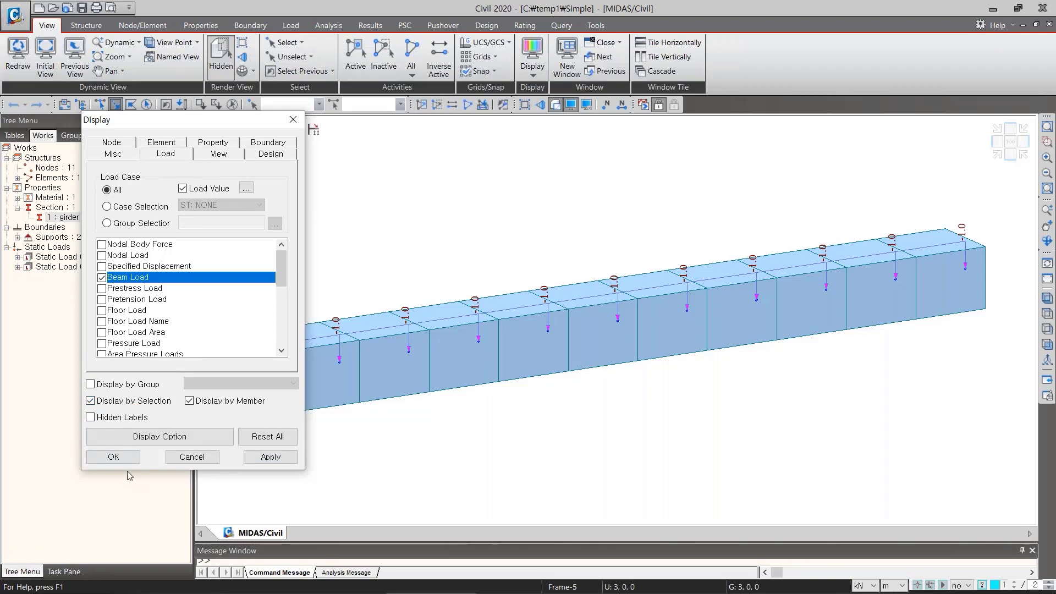
{"action": "left_click", "coordinate": [116, 457]}
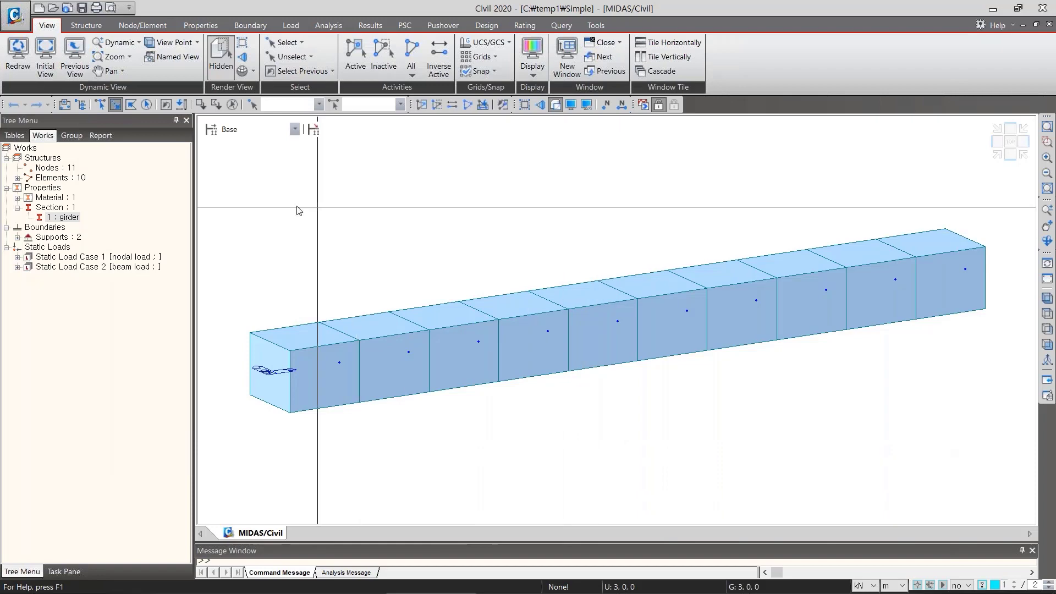
Select elements 5 to 7, 2 to 3 and 10 to view only their beam loads, and clear the selection
{"action": "left_click_drag", "start_coordinate": [669, 262], "coordinate": [606, 397]}
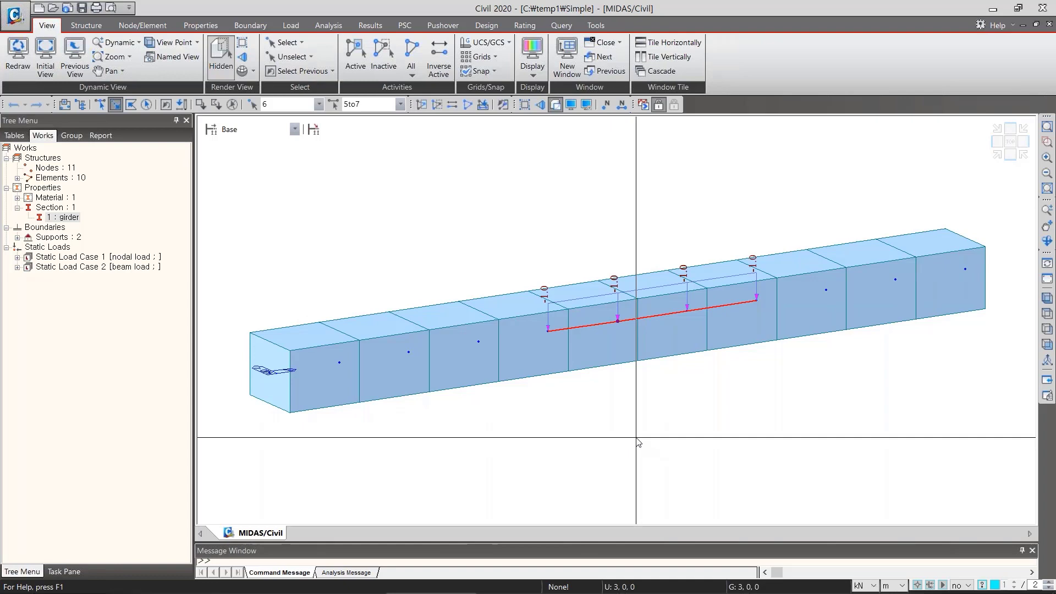
{"action": "left_click_drag", "start_coordinate": [455, 293], "coordinate": [411, 402]}
{"action": "left_click_drag", "start_coordinate": [967, 212], "coordinate": [938, 328]}
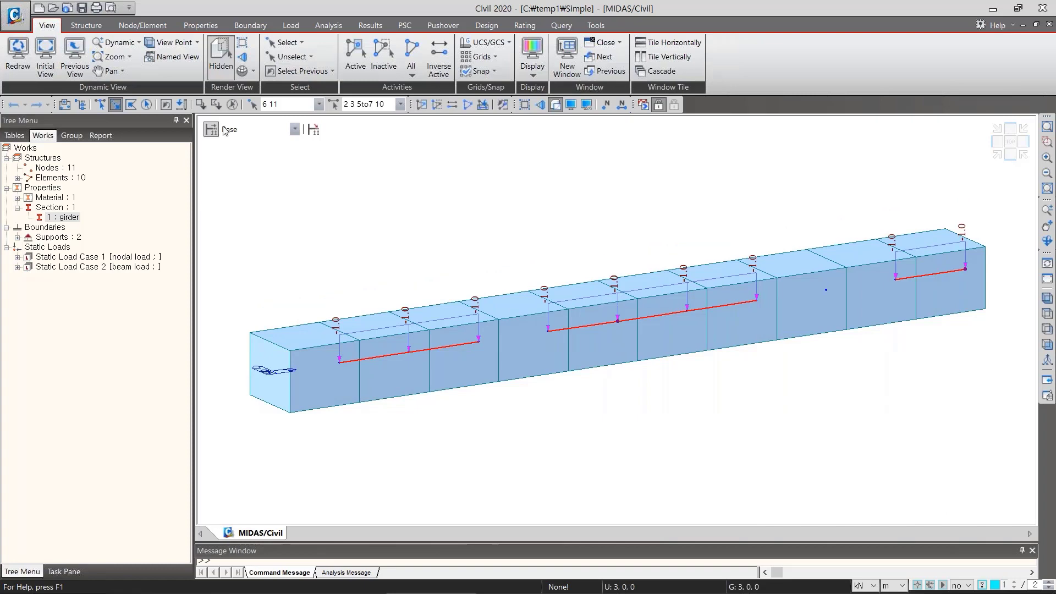
{"action": "left_click", "coordinate": [232, 104]}
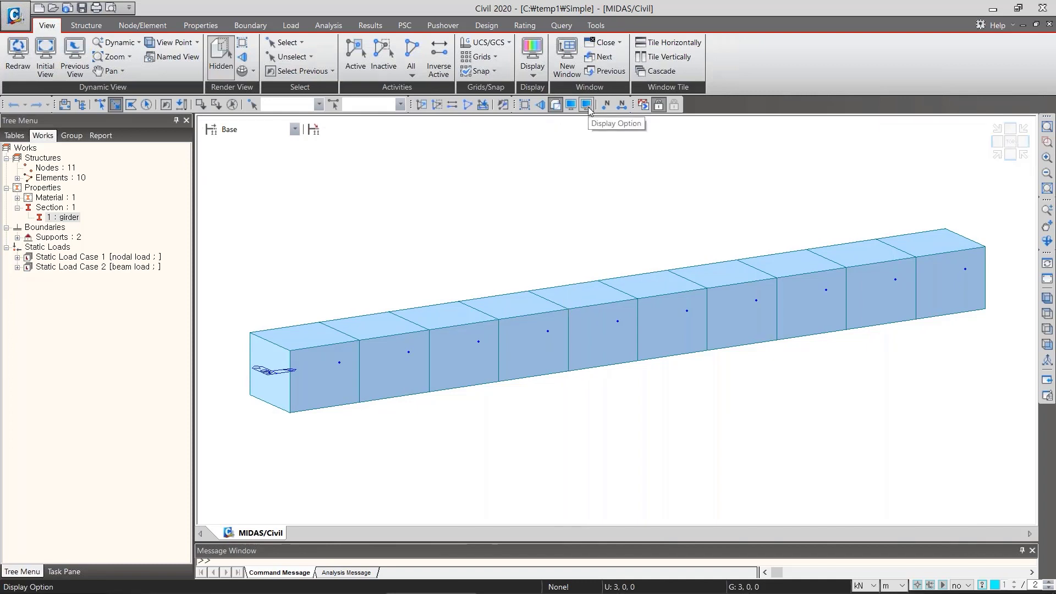
Set the model view's background to black in the Display Option color settings and apply it
{"action": "type", "text": "1"}
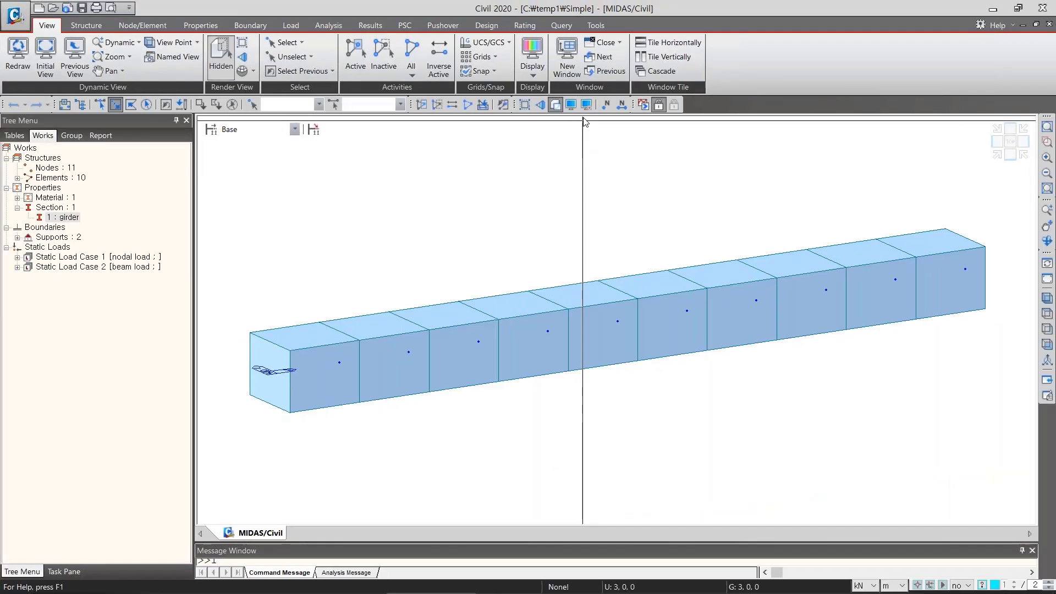
{"action": "left_click", "coordinate": [584, 105]}
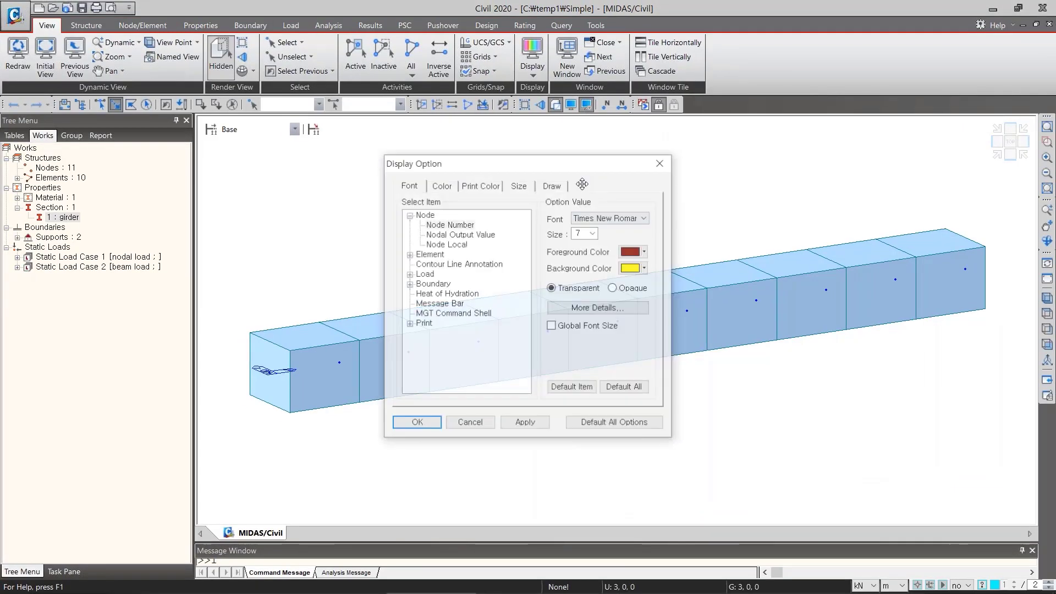
{"action": "left_click_drag", "start_coordinate": [581, 184], "coordinate": [598, 187]}
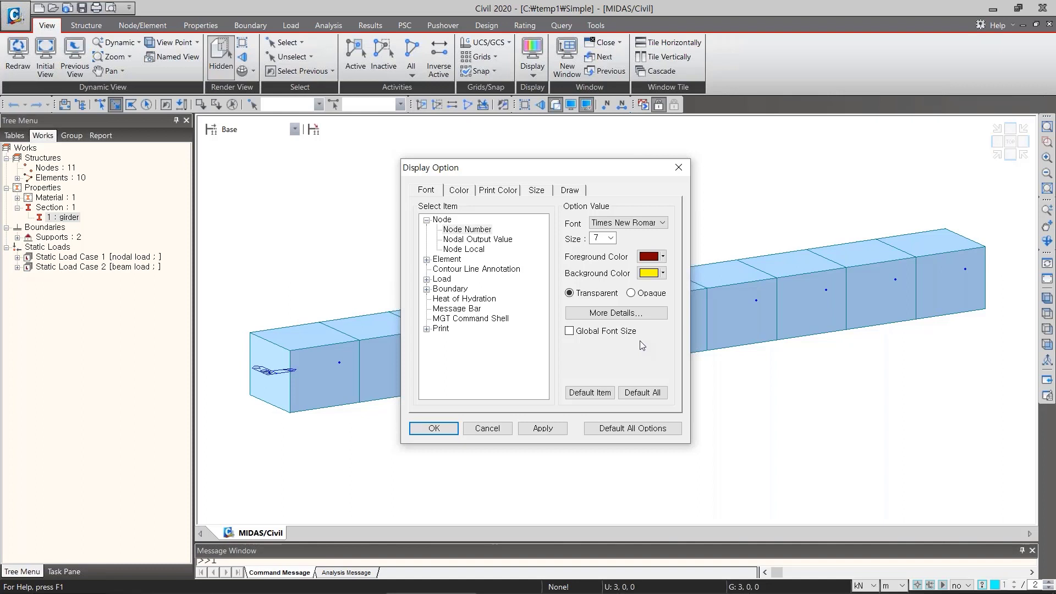
{"action": "left_click", "coordinate": [462, 191]}
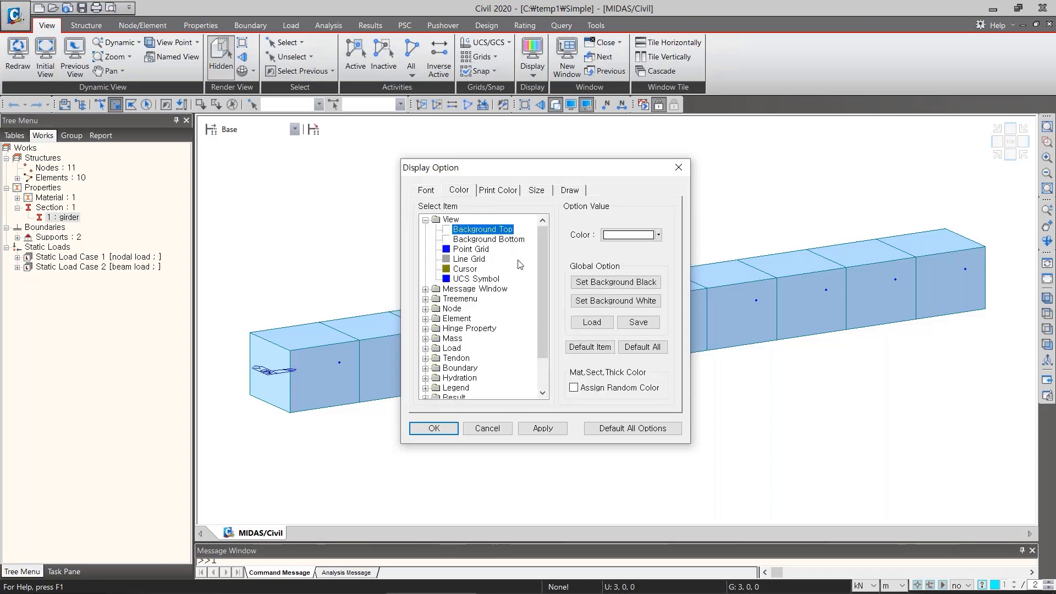
{"action": "left_click", "coordinate": [645, 285]}
{"action": "left_click", "coordinate": [549, 429]}
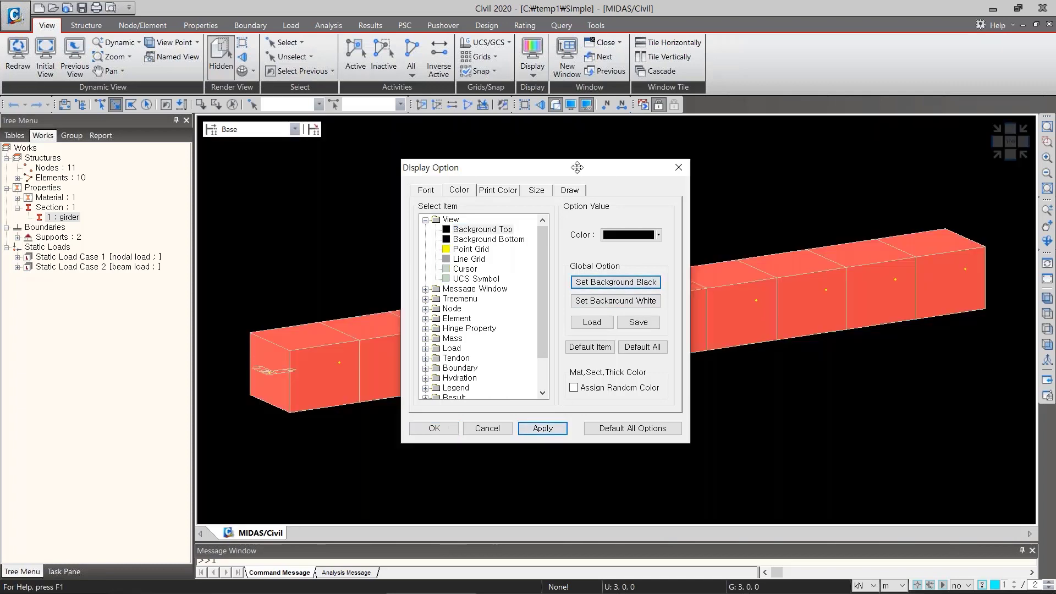
Reset all display colors to their defaults, and set the background to white
{"action": "left_click_drag", "start_coordinate": [577, 169], "coordinate": [189, 112]}
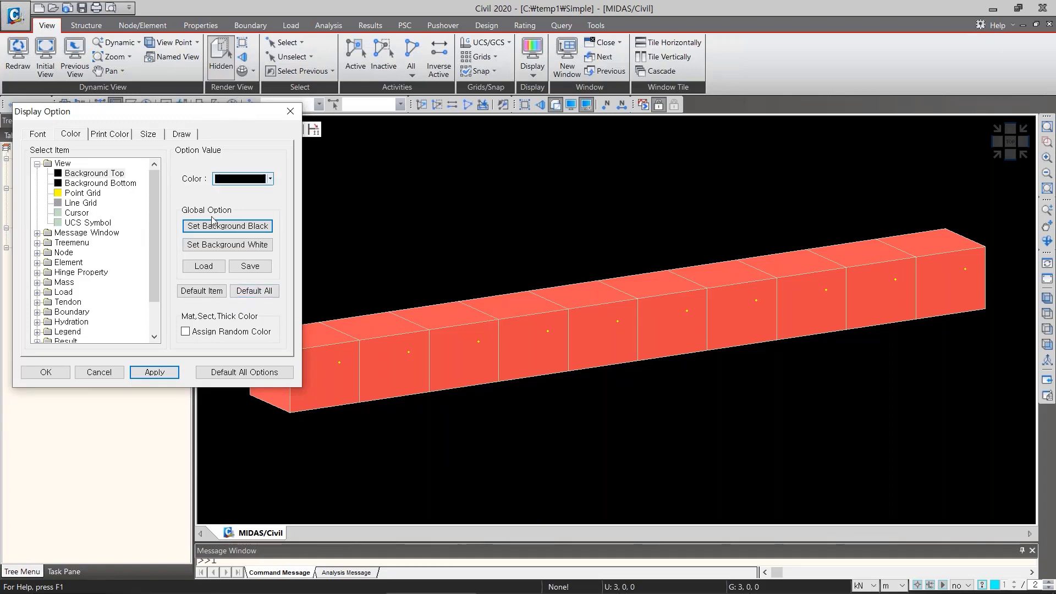
{"action": "left_click", "coordinate": [265, 296]}
{"action": "left_click", "coordinate": [164, 376]}
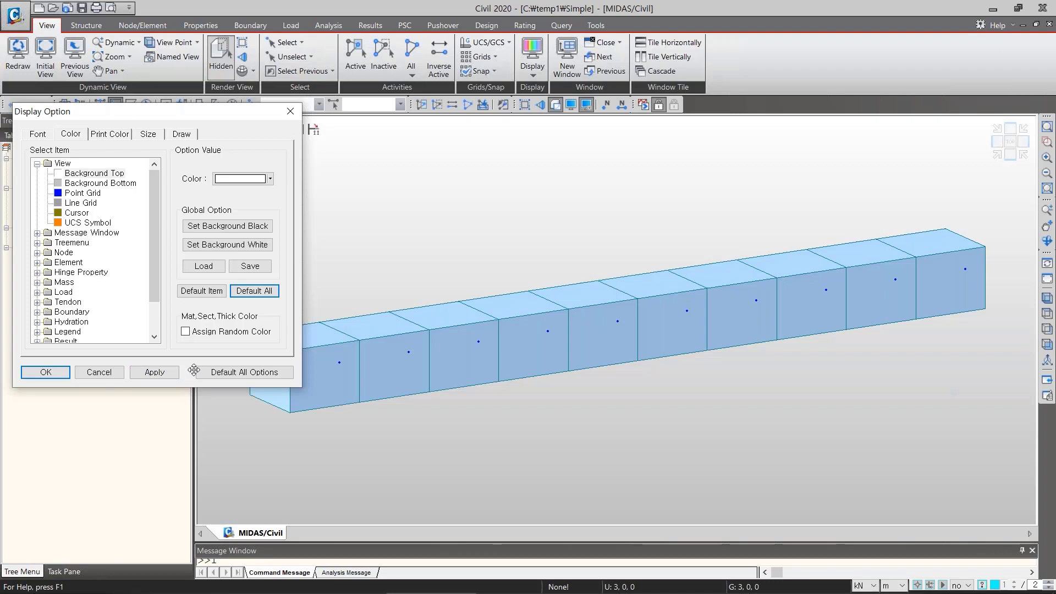
{"action": "left_click", "coordinate": [257, 245]}
{"action": "left_click", "coordinate": [155, 372]}
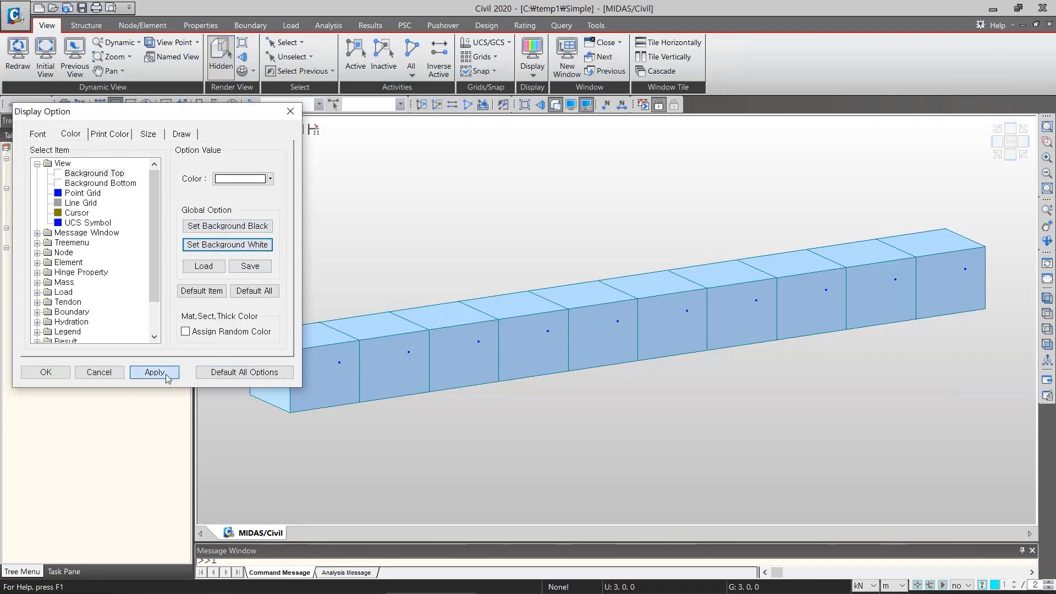
{"action": "left_click", "coordinate": [166, 376]}
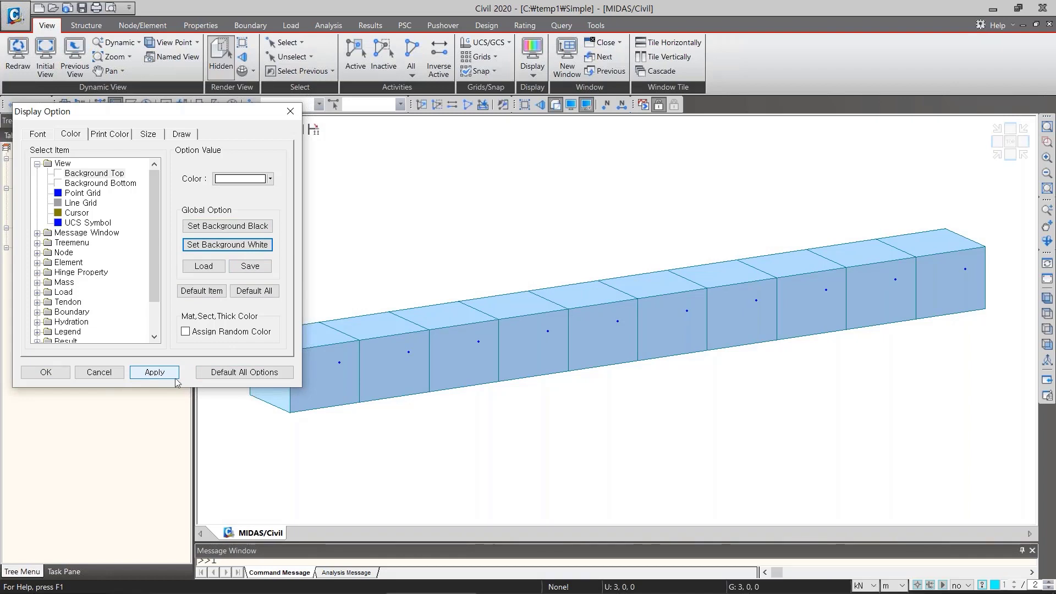
Enable Show Element, Node for the Inactivated Object item in the Draw display options and confirm
{"action": "left_click_drag", "start_coordinate": [190, 112], "coordinate": [292, 46]}
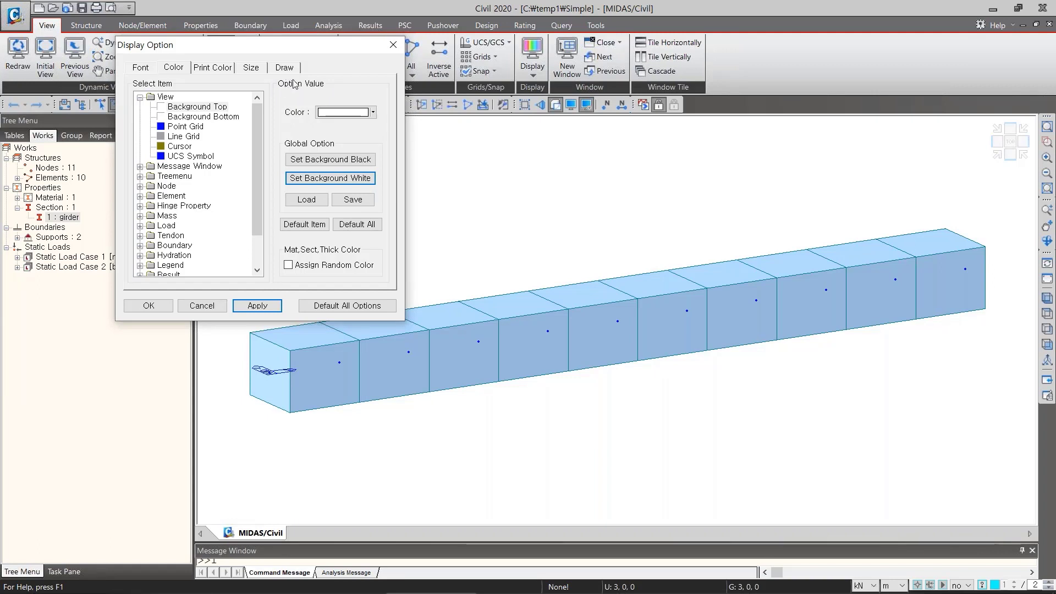
{"action": "left_click", "coordinate": [284, 69]}
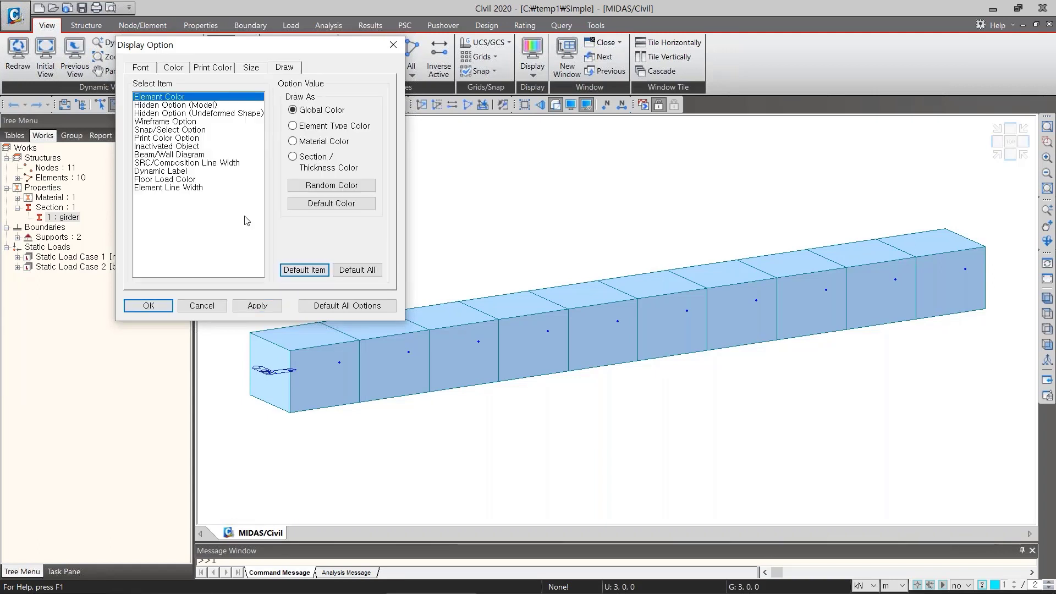
{"action": "left_click", "coordinate": [166, 146]}
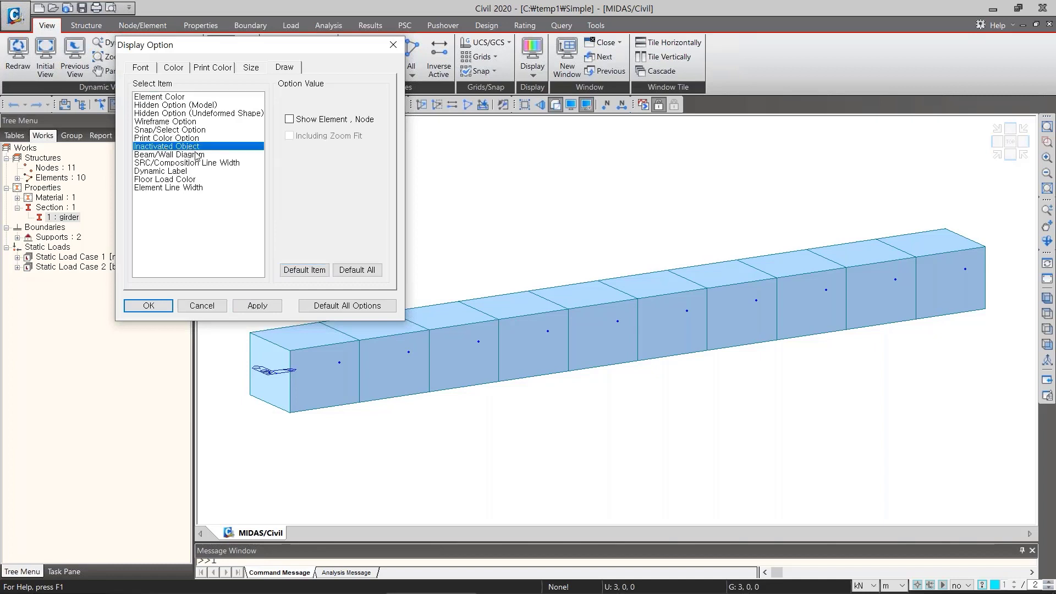
{"action": "mouse_move", "coordinate": [302, 51]}
{"action": "left_mouse_down"}
{"action": "mouse_move", "coordinate": [295, 61]}
{"action": "mouse_move", "coordinate": [292, 52]}
{"action": "left_mouse_up"}
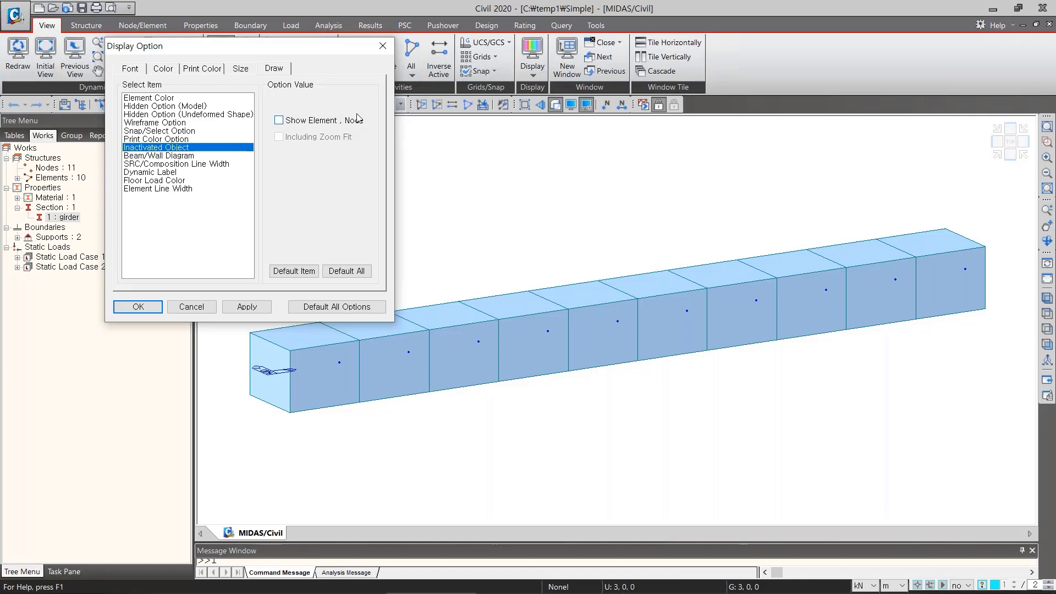
{"action": "left_click", "coordinate": [300, 125]}
{"action": "left_click", "coordinate": [149, 310]}
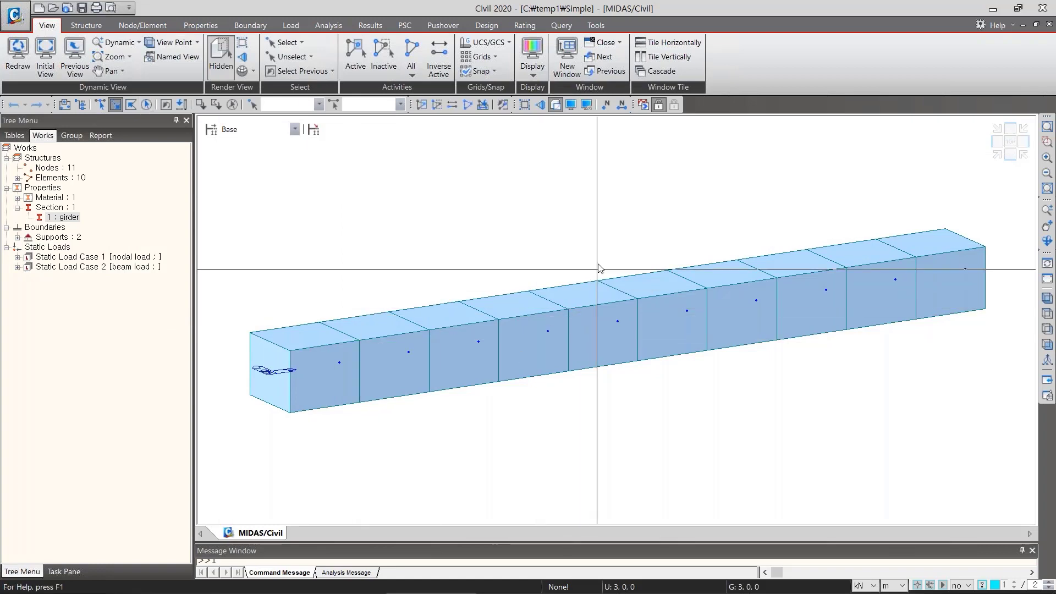
Deactivate elements 3 to 5 to view them as inactivated objects, and reactivate all elements
{"action": "left_click_drag", "start_coordinate": [598, 262], "coordinate": [467, 417]}
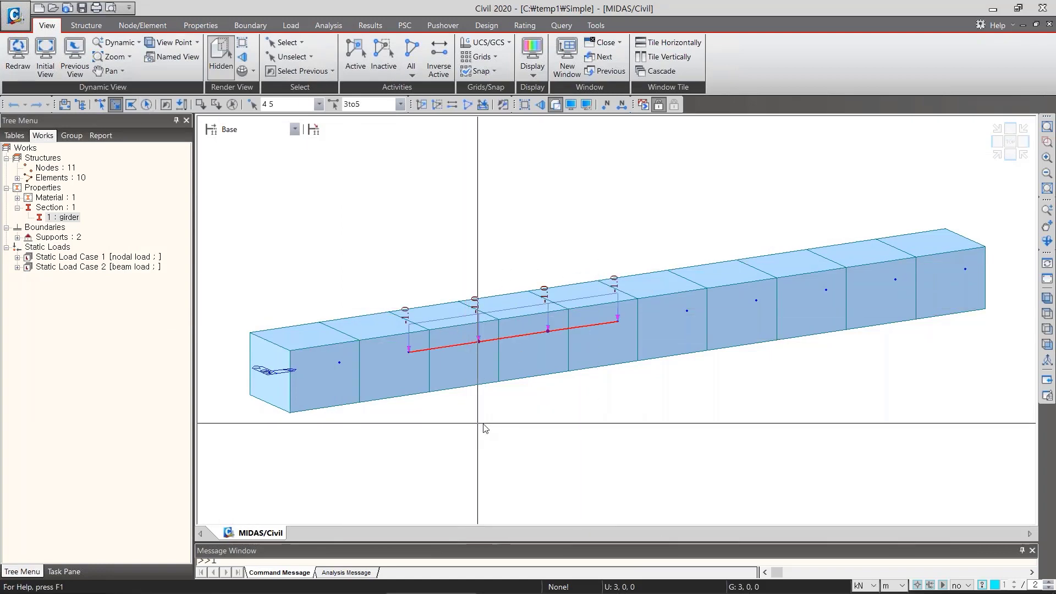
{"action": "left_click", "coordinate": [437, 104]}
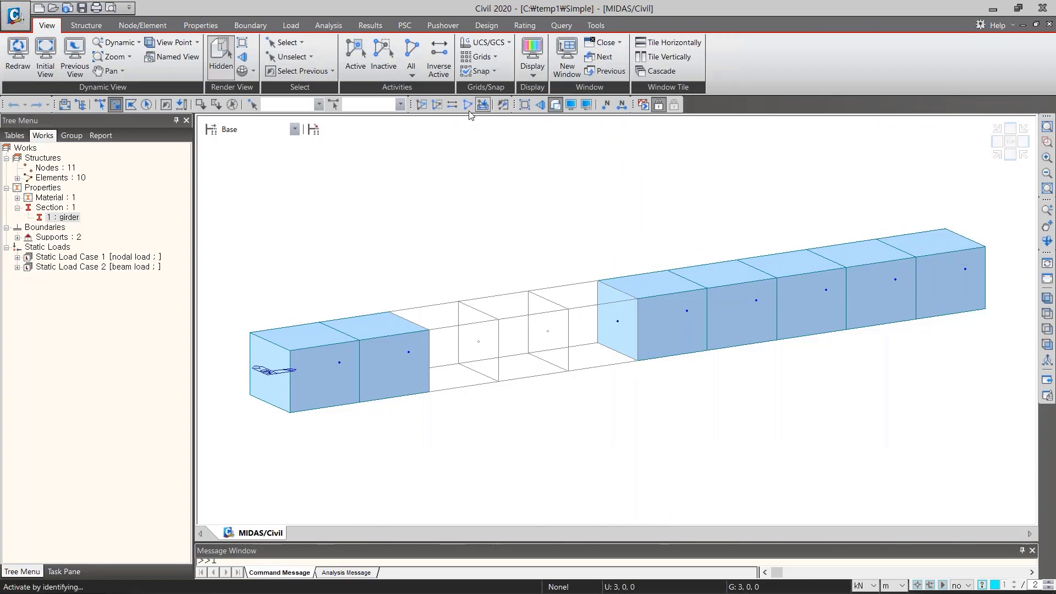
Toggle the Hidden rendering of the beam on and off repeatedly, ending with the shaded solid view
{"action": "left_click", "coordinate": [556, 106]}
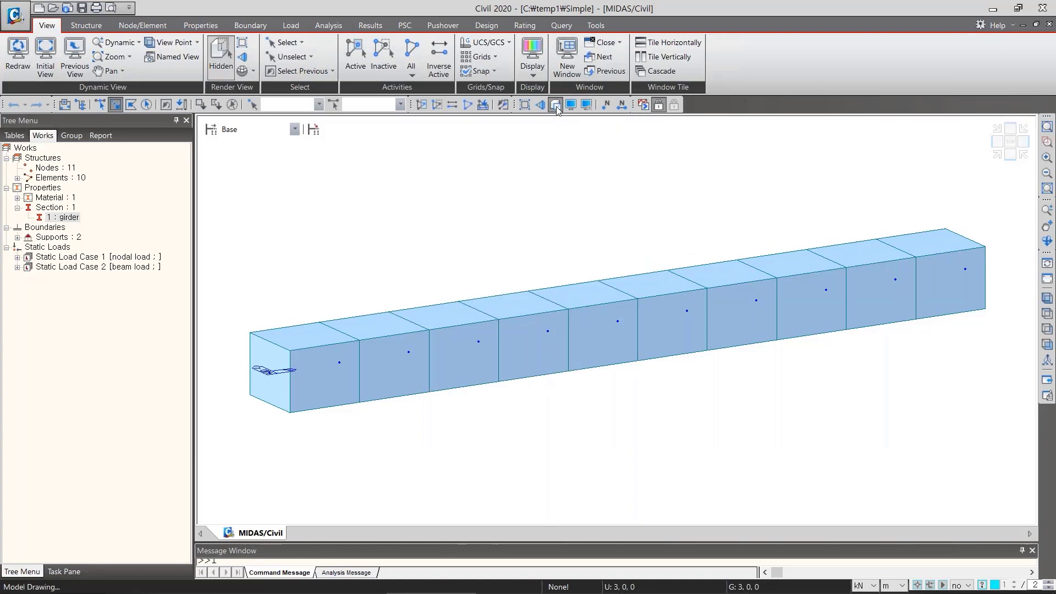
{"action": "left_click", "coordinate": [556, 105]}
{"action": "left_click", "coordinate": [556, 106]}
{"action": "left_click", "coordinate": [556, 106]}
{"action": "left_click", "coordinate": [556, 106]}
{"action": "left_click", "coordinate": [556, 106]}
{"action": "left_click", "coordinate": [556, 105]}
Open the Integral bridge model, dismiss the disconnection notice, and display it with Hidden surface rendering
{"action": "key", "text": "ctrl+o"}
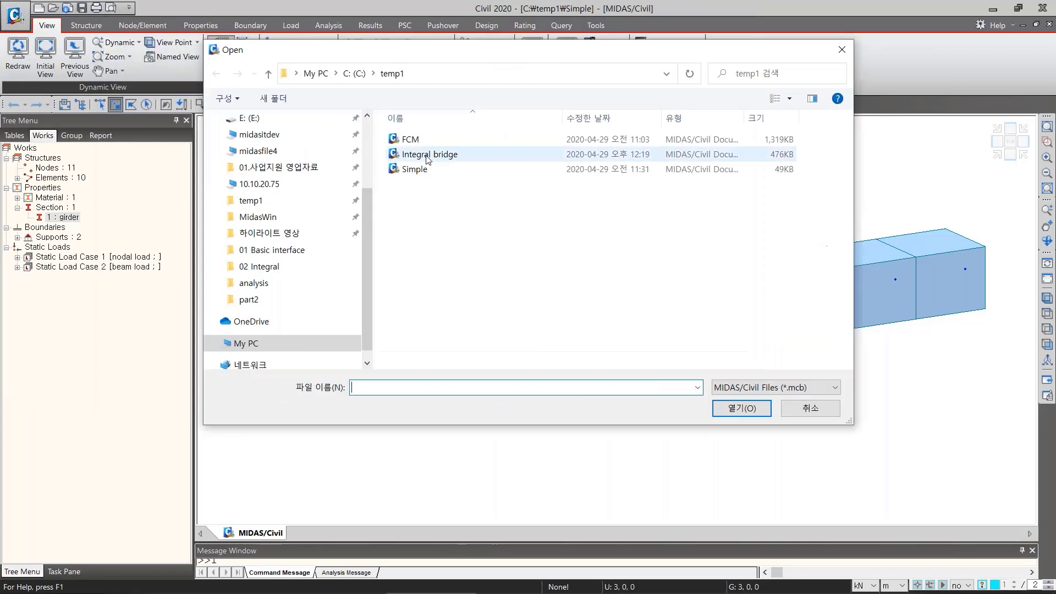
{"action": "double_click", "coordinate": [427, 157]}
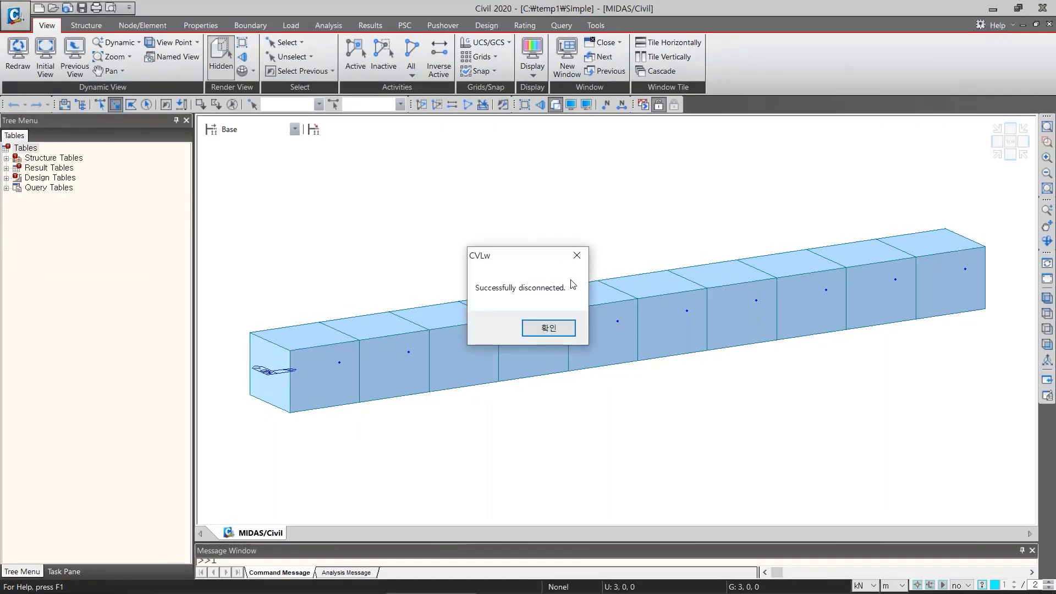
{"action": "left_click", "coordinate": [548, 328]}
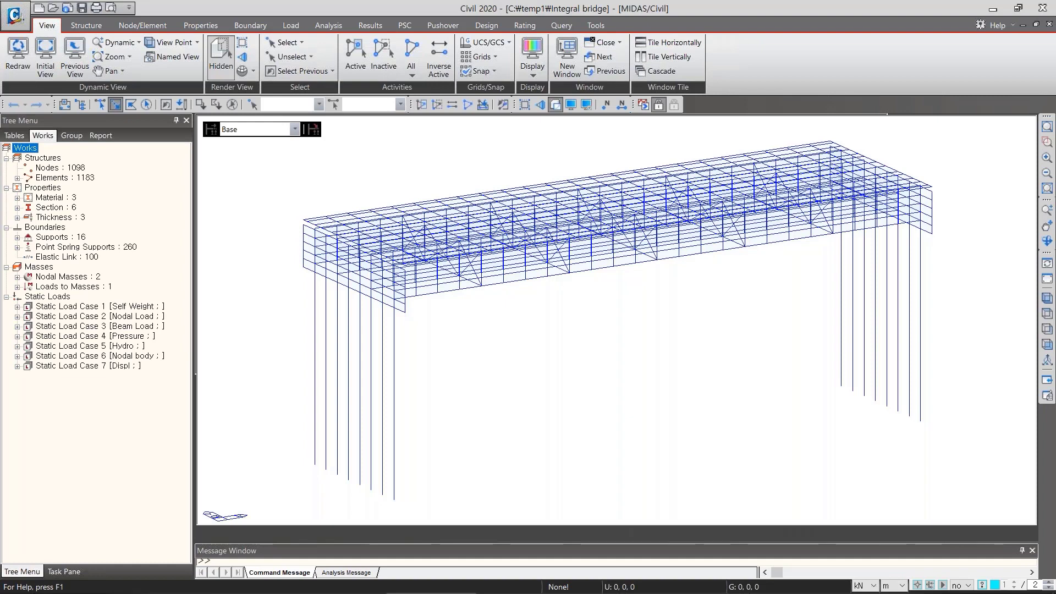
{"action": "left_click", "coordinate": [560, 108]}
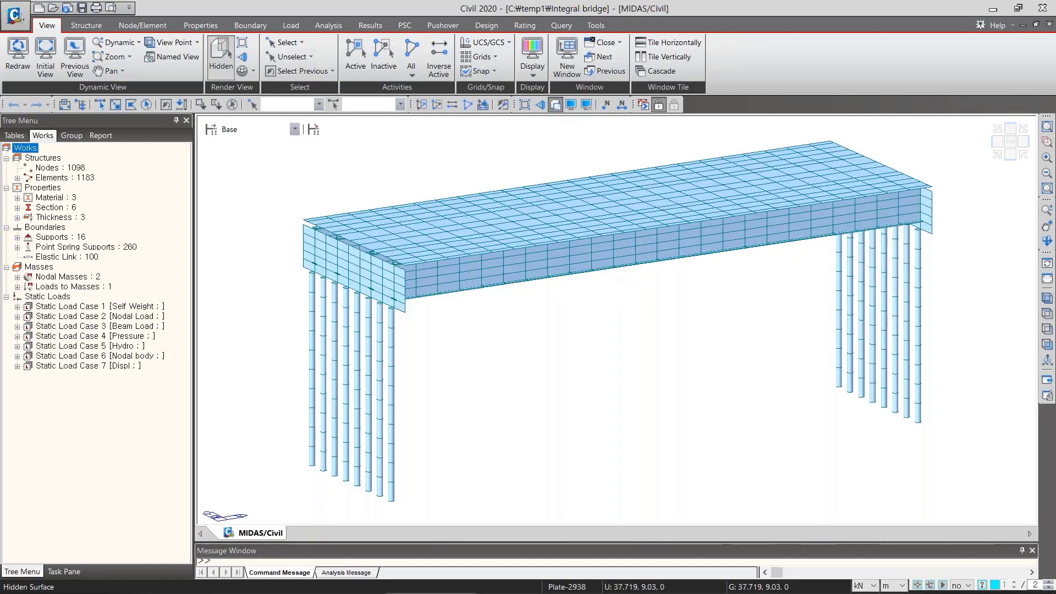
{"action": "middle_click_drag", "start_coordinate": [493, 355], "coordinate": [541, 347]}
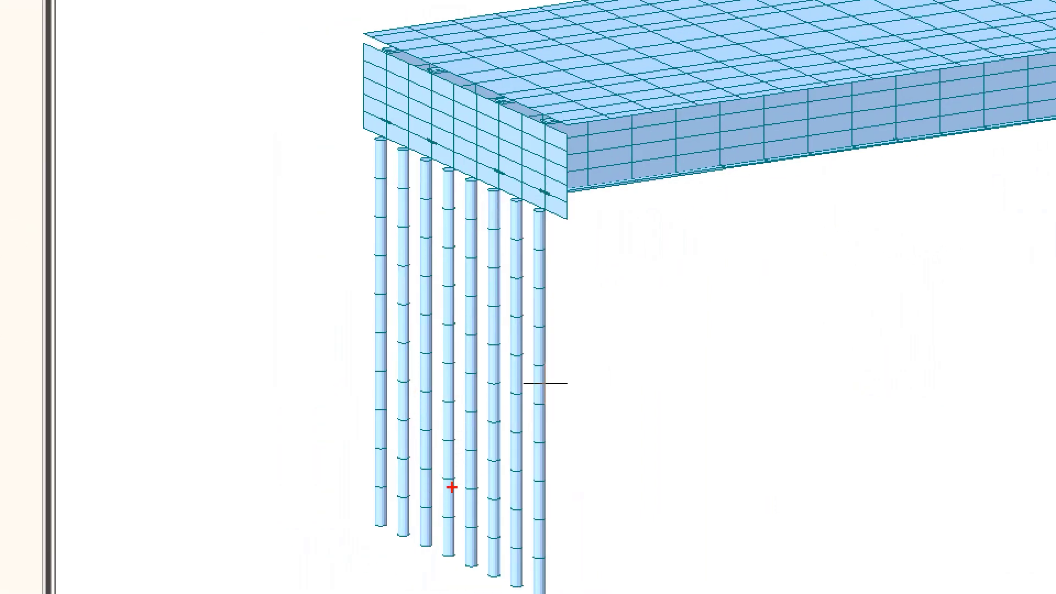
{"action": "mouse_move", "coordinate": [483, 382]}
{"action": "left_mouse_down"}
{"action": "mouse_move", "coordinate": [407, 293]}
{"action": "mouse_move", "coordinate": [548, 356]}
{"action": "mouse_move", "coordinate": [467, 382]}
{"action": "left_mouse_up"}
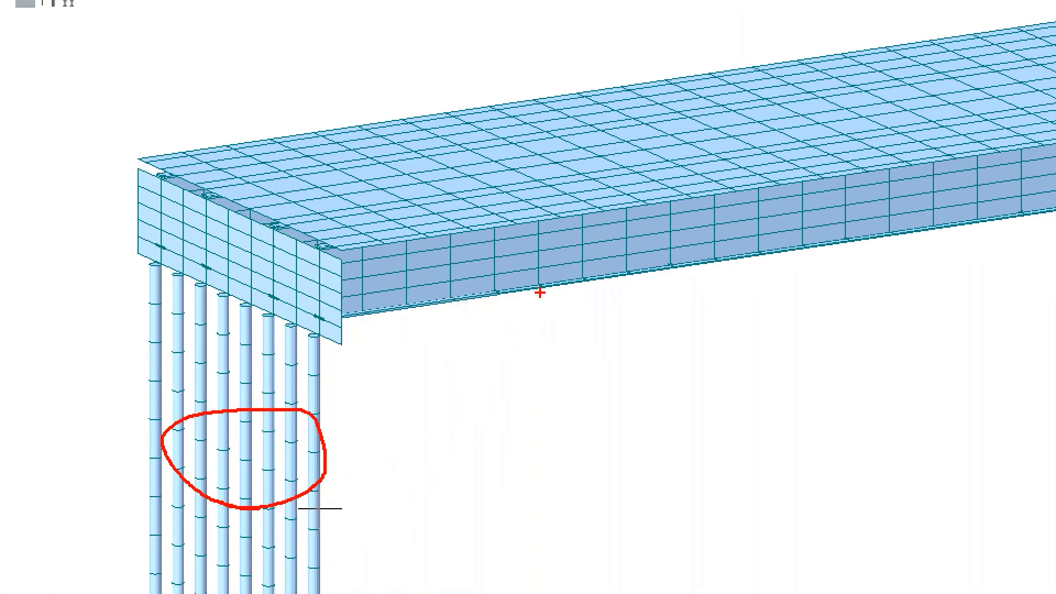
{"action": "mouse_move", "coordinate": [663, 273]}
{"action": "left_mouse_down"}
{"action": "mouse_move", "coordinate": [502, 229]}
{"action": "mouse_move", "coordinate": [978, 141]}
{"action": "mouse_move", "coordinate": [639, 290]}
{"action": "left_mouse_up"}
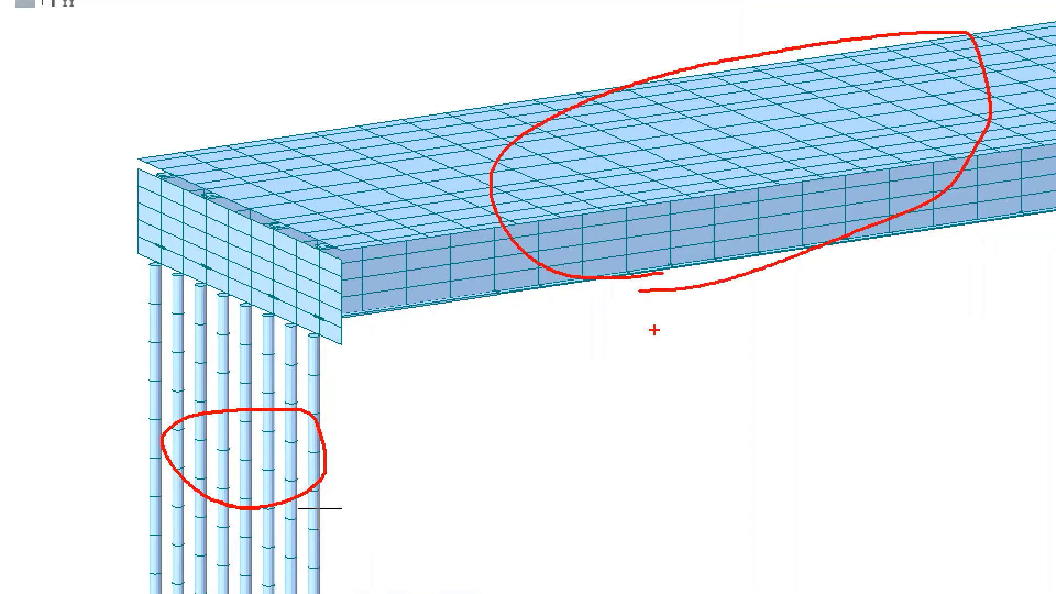
{"action": "key", "text": "Escape"}
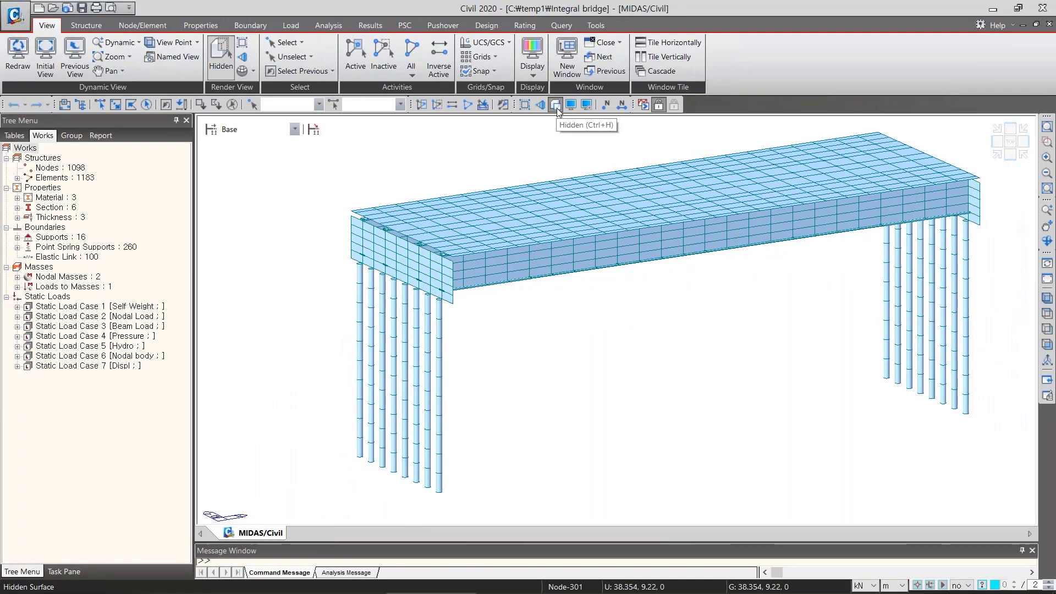
Toggle the bridge's Hidden rendering off and on to compare wireframe and solid display, ending with the shaded view
{"action": "left_click", "coordinate": [556, 105]}
{"action": "left_click", "coordinate": [556, 105]}
{"action": "left_click", "coordinate": [556, 106]}
{"action": "left_click", "coordinate": [221, 55]}
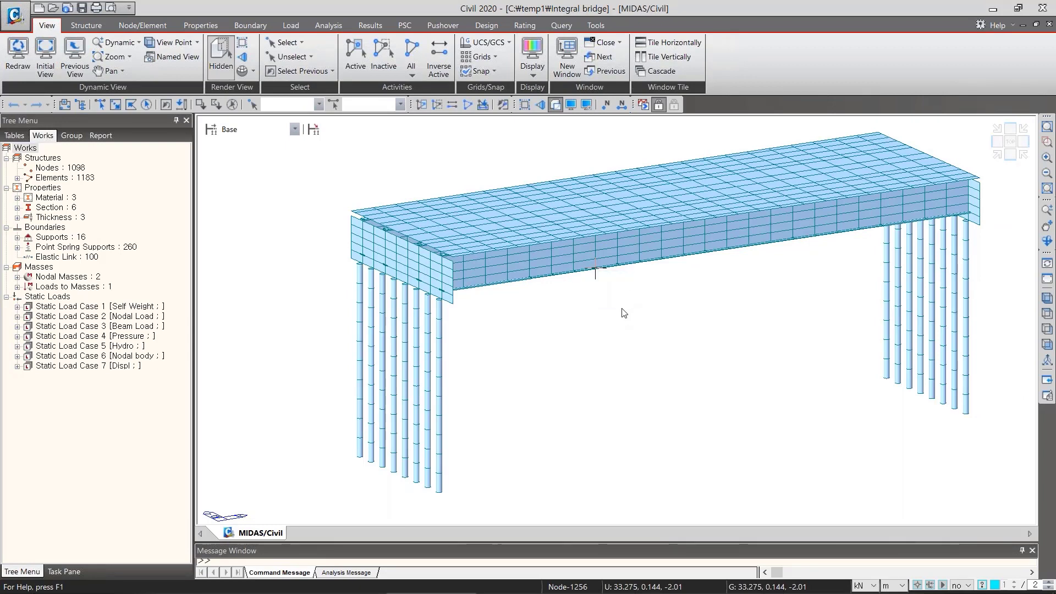
{"action": "mouse_move", "coordinate": [623, 312]}
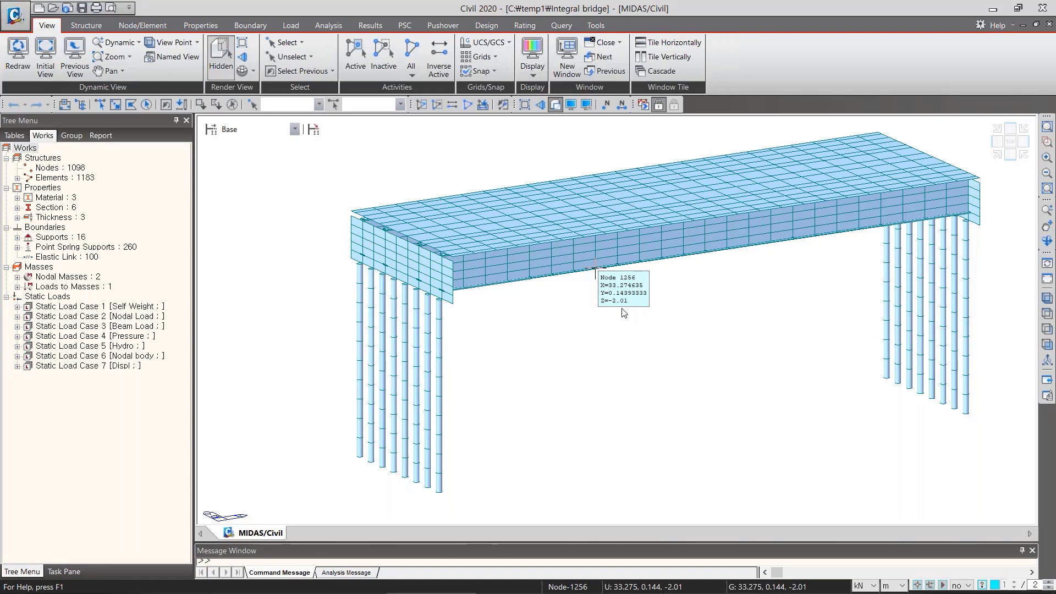
Enable Plane Thickness under Hidden Option (Model) in the Draw display options, apply it and confirm
{"action": "left_click", "coordinate": [587, 106]}
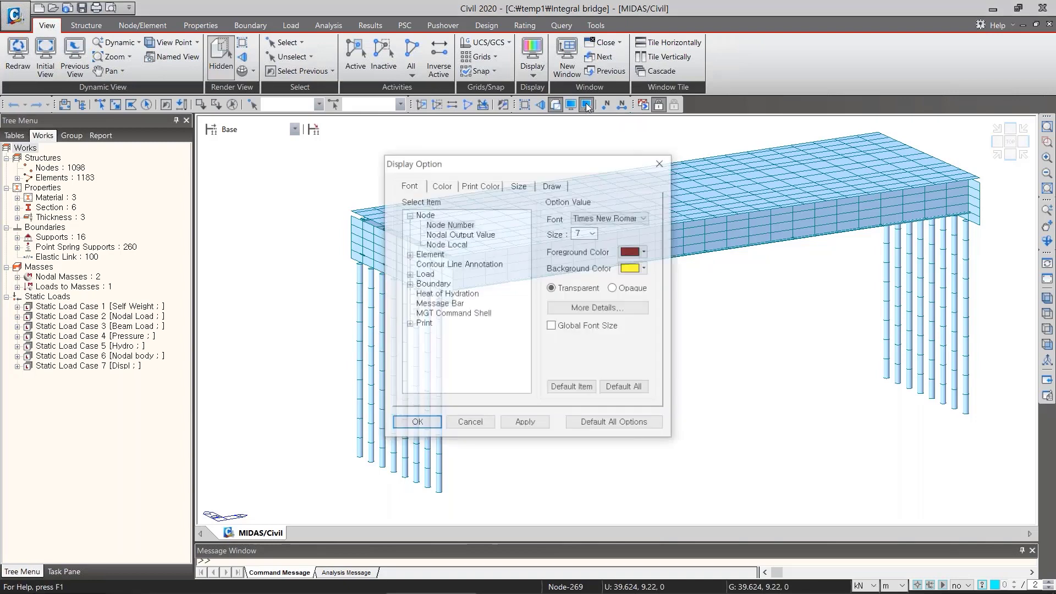
{"action": "left_click", "coordinate": [551, 187]}
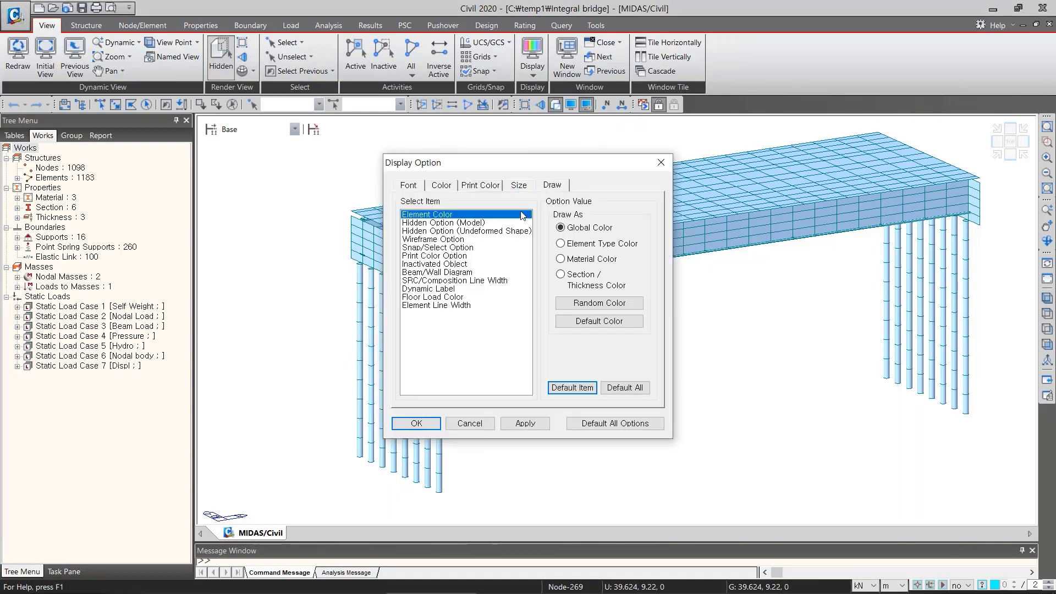
{"action": "left_click", "coordinate": [443, 223]}
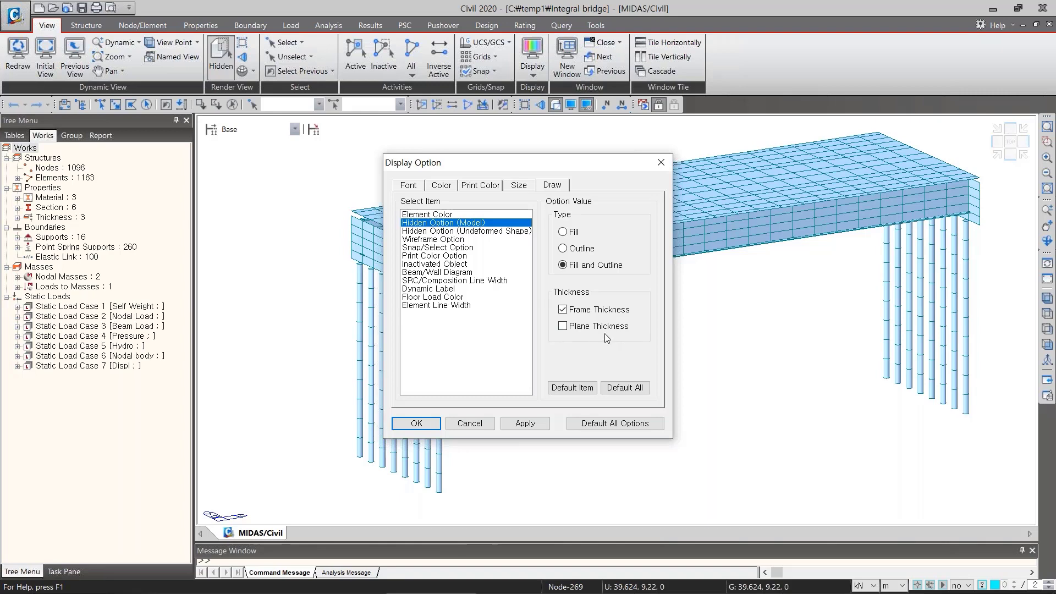
{"action": "key", "text": "ctrl+2"}
{"action": "left_click_drag", "start_coordinate": [560, 336], "coordinate": [619, 336]}
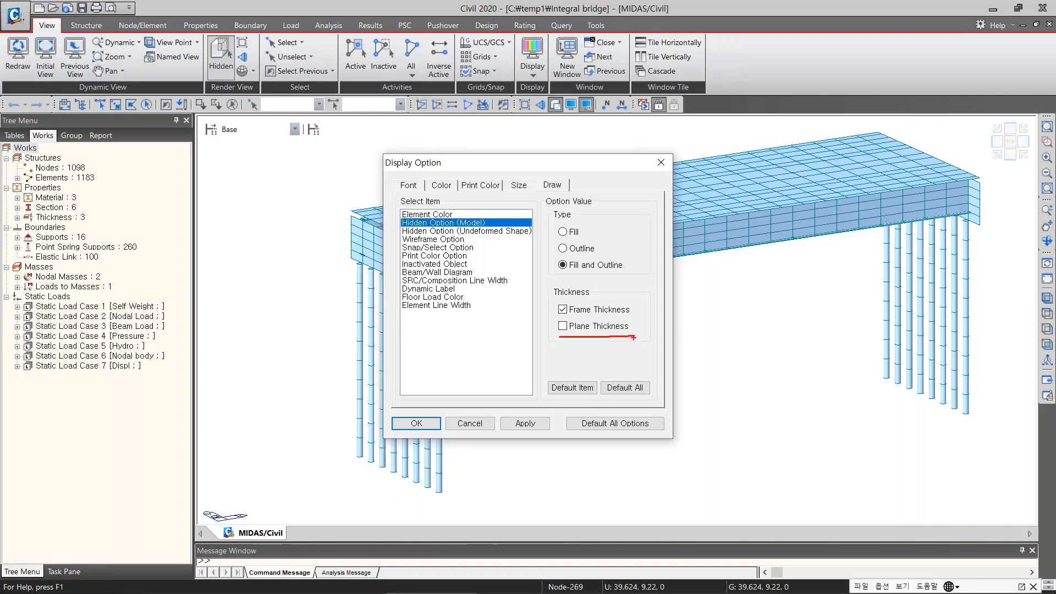
{"action": "key", "text": "Escape"}
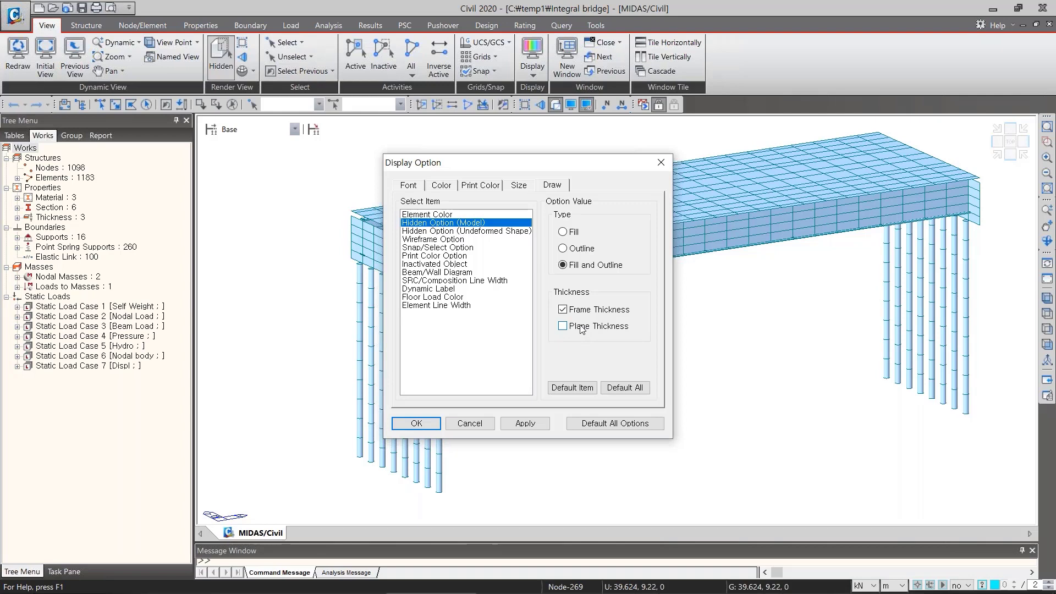
{"action": "left_click", "coordinate": [581, 327]}
{"action": "left_click", "coordinate": [525, 423]}
{"action": "left_click_drag", "start_coordinate": [542, 158], "coordinate": [398, 157]}
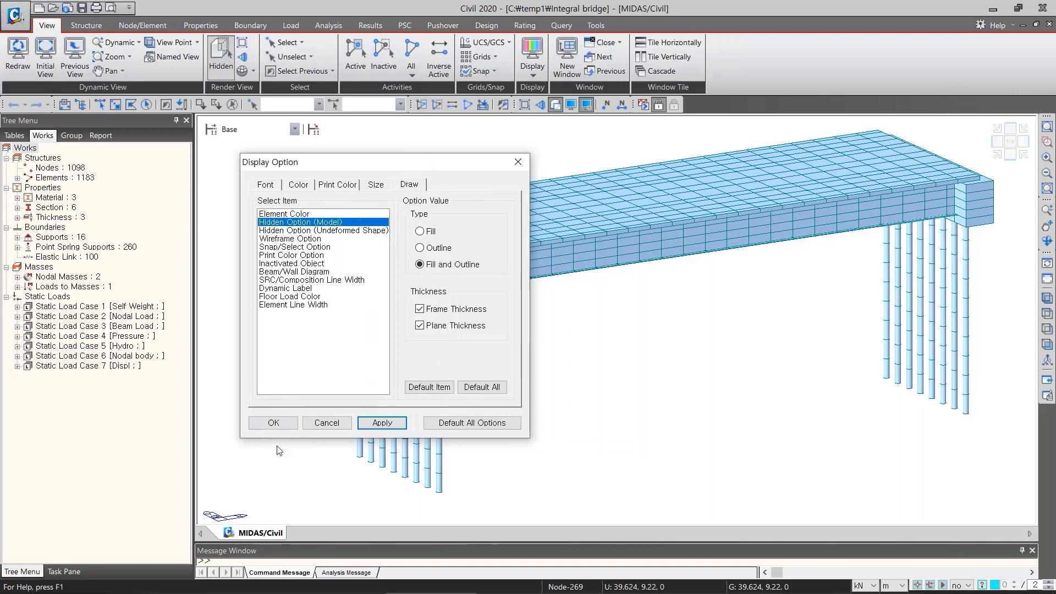
{"action": "left_click", "coordinate": [275, 423]}
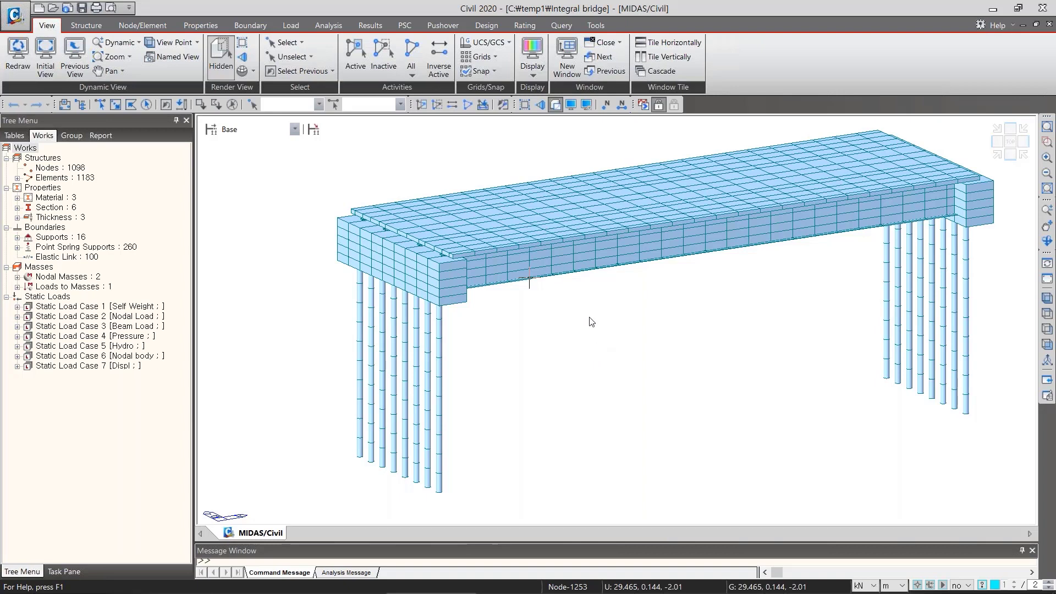
Set the Element Color draw option to Element Type Color and apply it to the bridge
{"action": "left_click", "coordinate": [587, 105]}
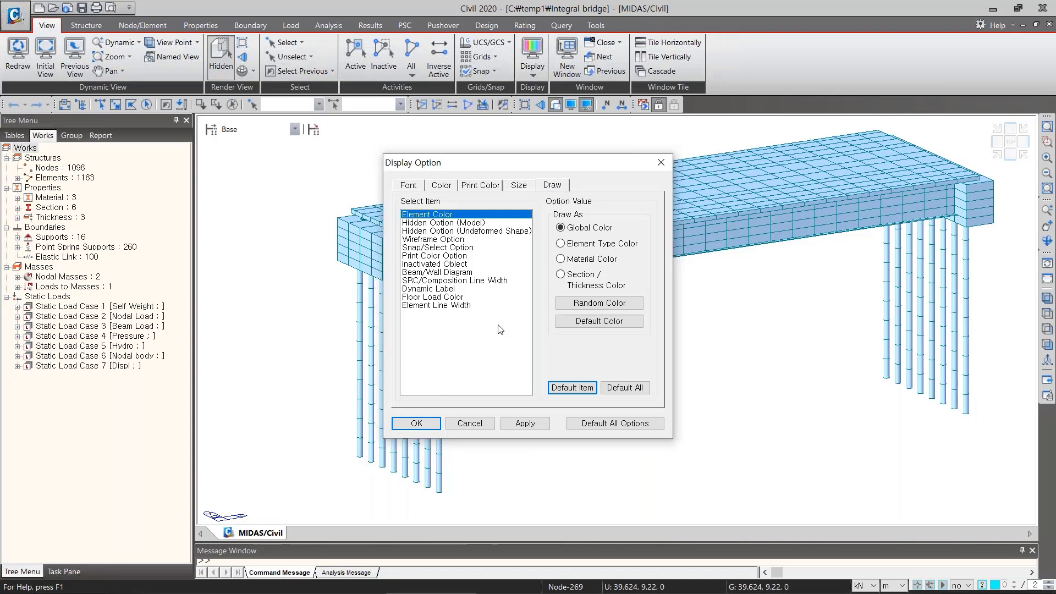
{"action": "left_click_drag", "start_coordinate": [552, 164], "coordinate": [265, 150]}
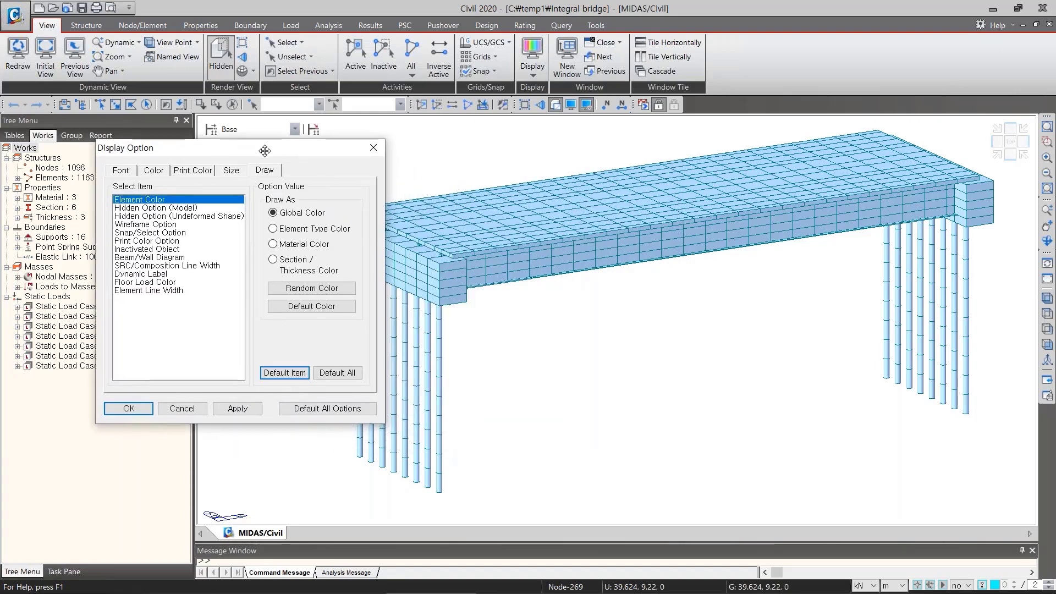
{"action": "left_click", "coordinate": [297, 232]}
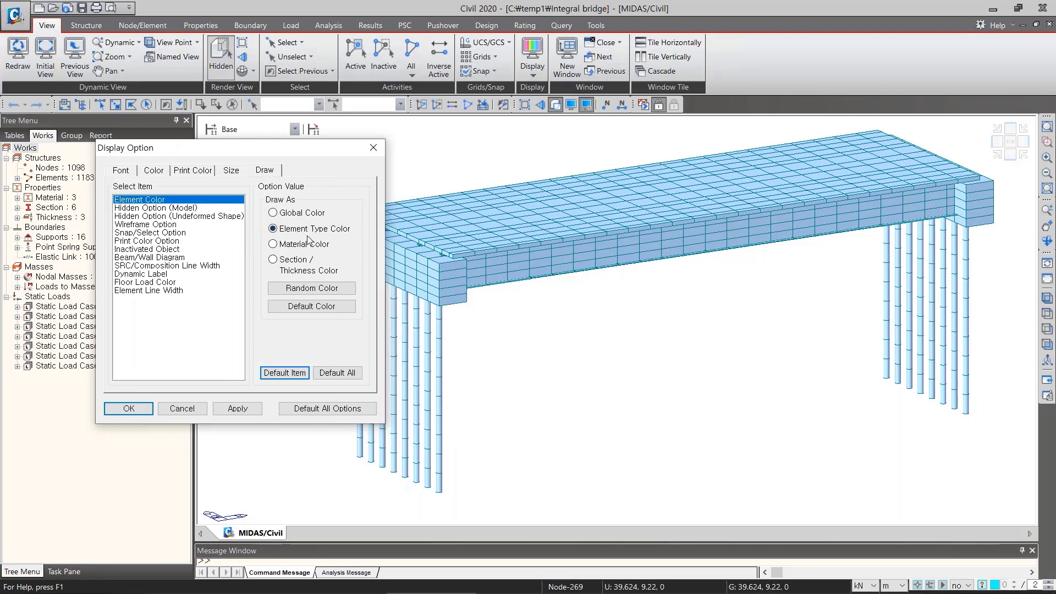
{"action": "left_click_drag", "start_coordinate": [277, 239], "coordinate": [328, 238]}
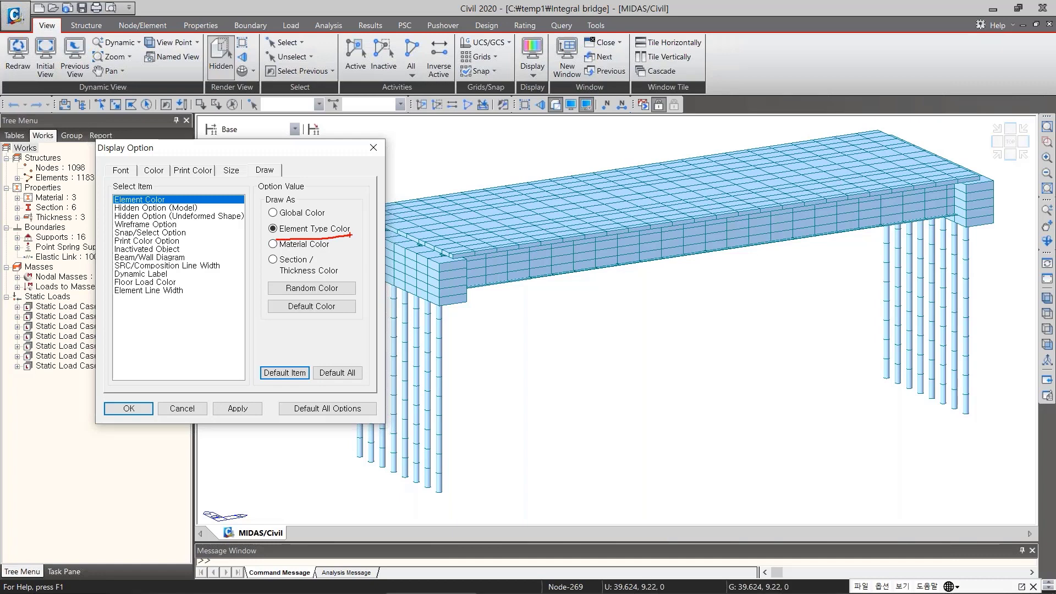
{"action": "key", "text": "Escape"}
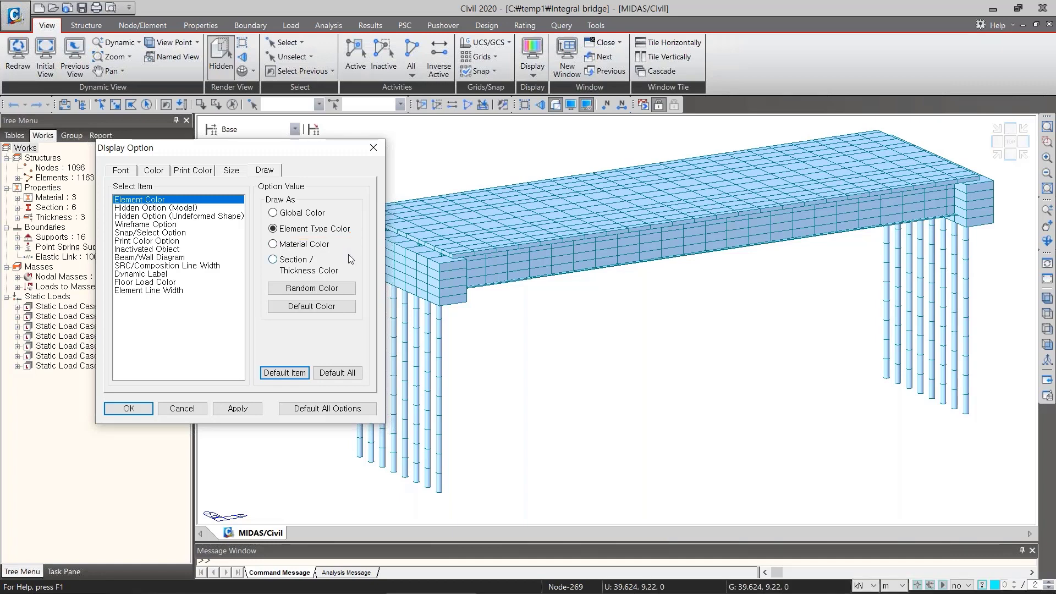
{"action": "left_click", "coordinate": [247, 412]}
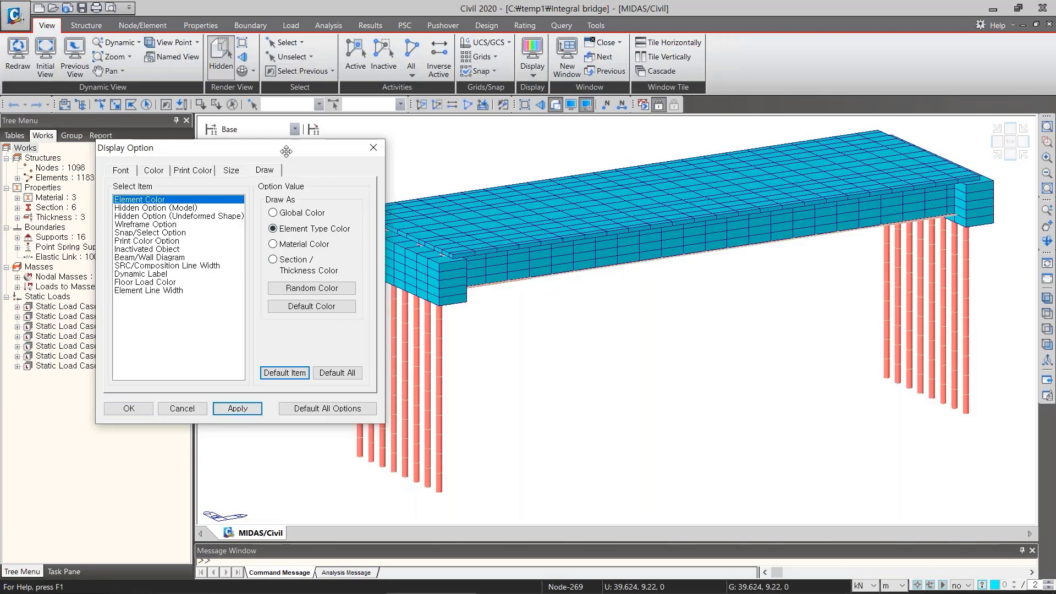
{"action": "left_click_drag", "start_coordinate": [286, 150], "coordinate": [233, 118]}
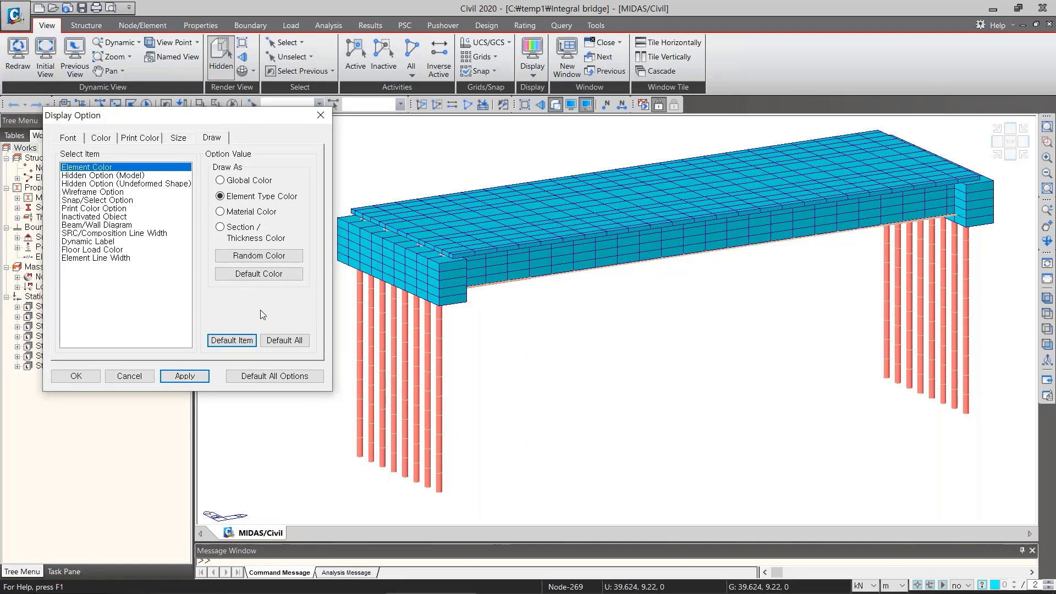
Examine the display color settings of the Beam element type, including the color choices for its Hidden item
{"action": "left_click", "coordinate": [114, 141]}
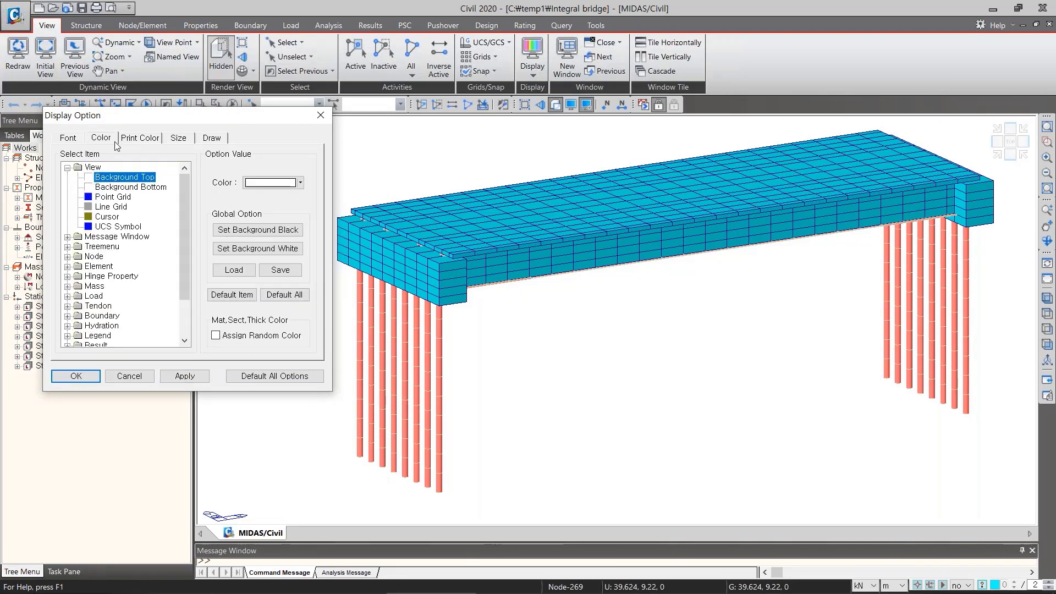
{"action": "left_click", "coordinate": [67, 266]}
{"action": "scroll", "coordinate": [106, 291], "scroll_direction": "down", "scroll_amount": 4}
{"action": "scroll", "coordinate": [102, 275], "scroll_direction": "up", "scroll_amount": 2}
{"action": "scroll", "coordinate": [84, 226], "scroll_direction": "up", "scroll_amount": 3}
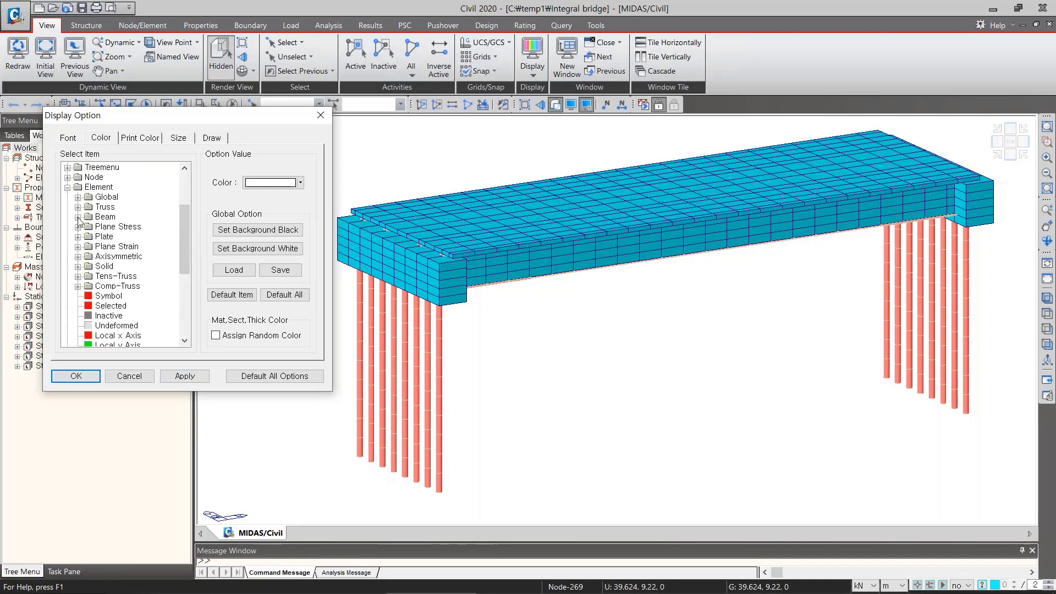
{"action": "left_click", "coordinate": [78, 217]}
{"action": "left_click", "coordinate": [118, 228]}
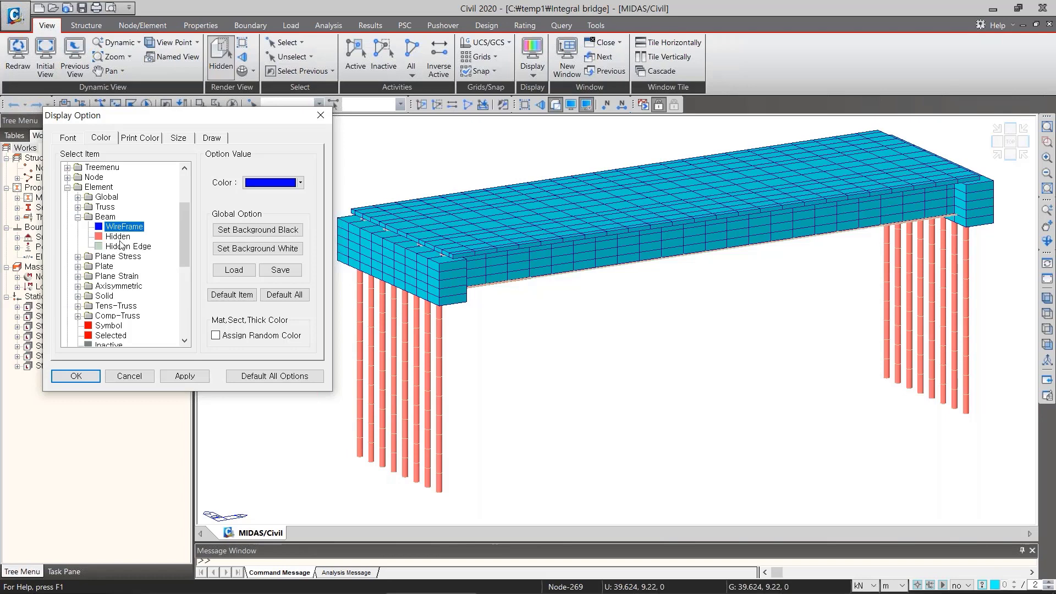
{"action": "left_click", "coordinate": [118, 236]}
{"action": "left_click", "coordinate": [300, 183]}
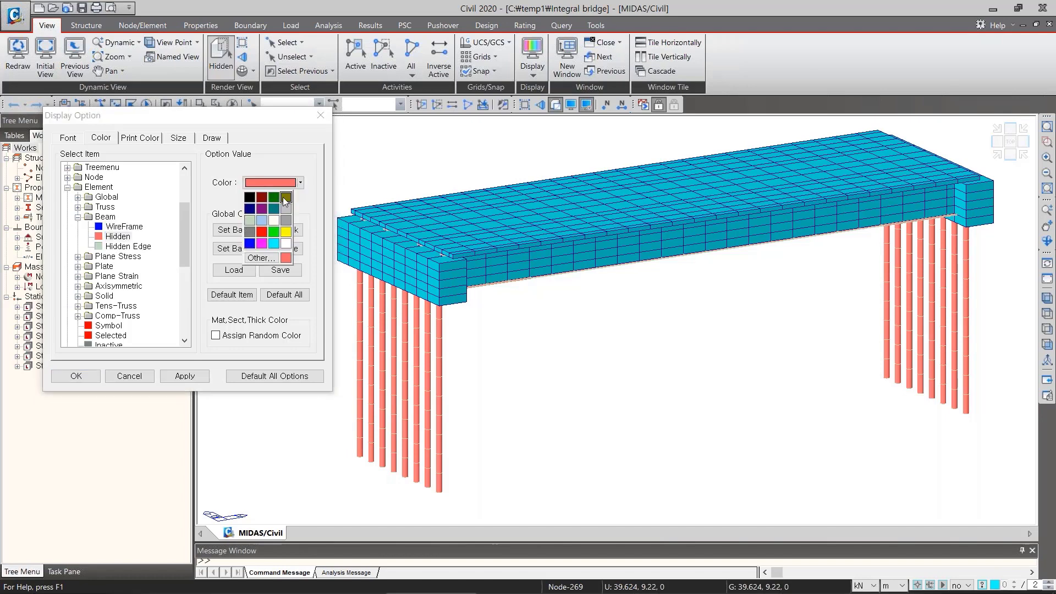
{"action": "left_click", "coordinate": [279, 152]}
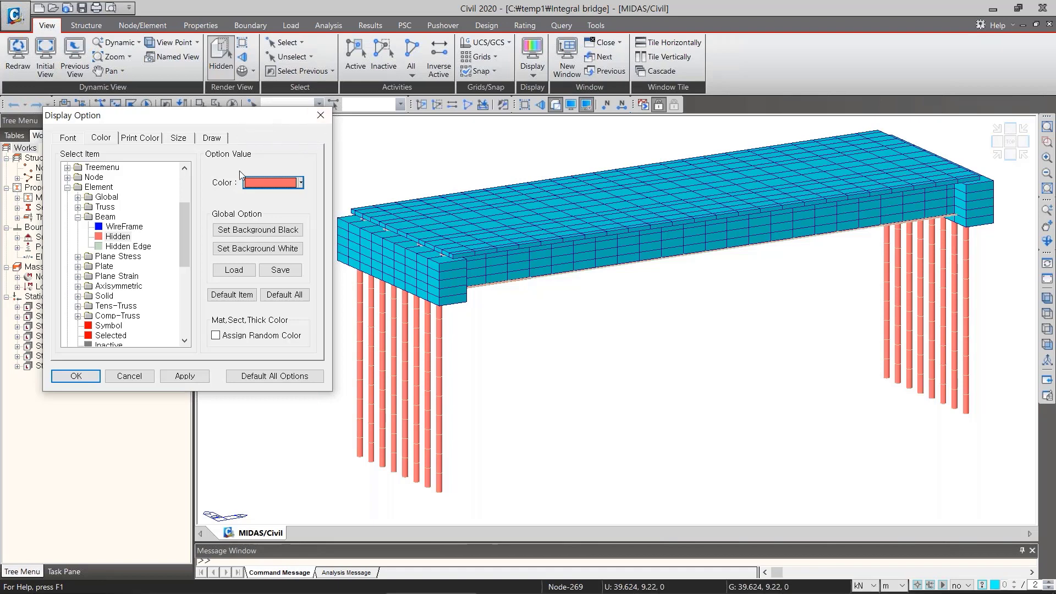
Apply the default colors to all display items, and switch back to the white background color scheme
{"action": "left_click", "coordinate": [281, 297]}
{"action": "left_click", "coordinate": [196, 378]}
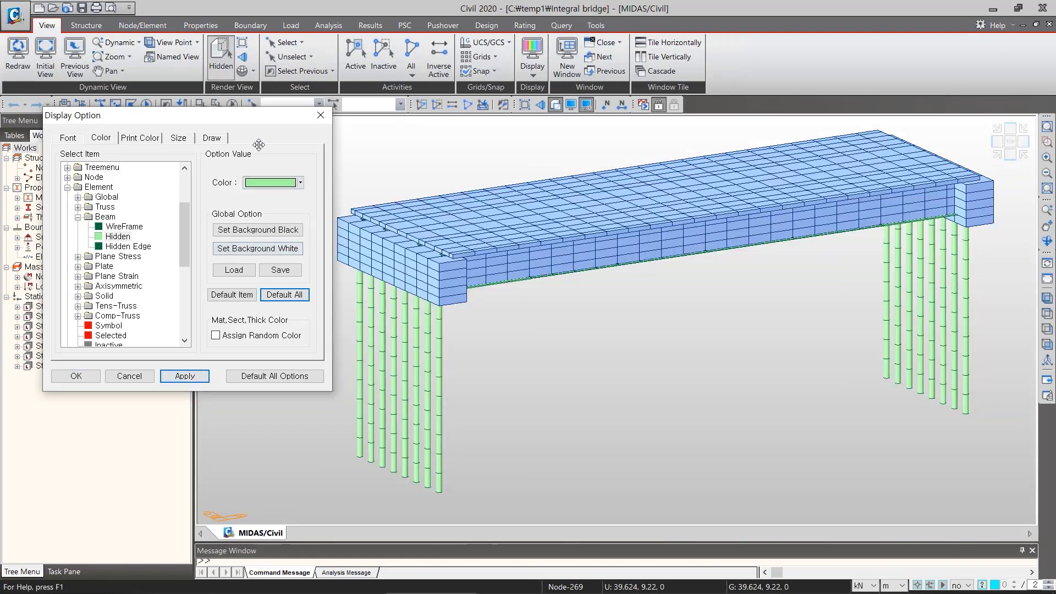
{"action": "left_click", "coordinate": [256, 250]}
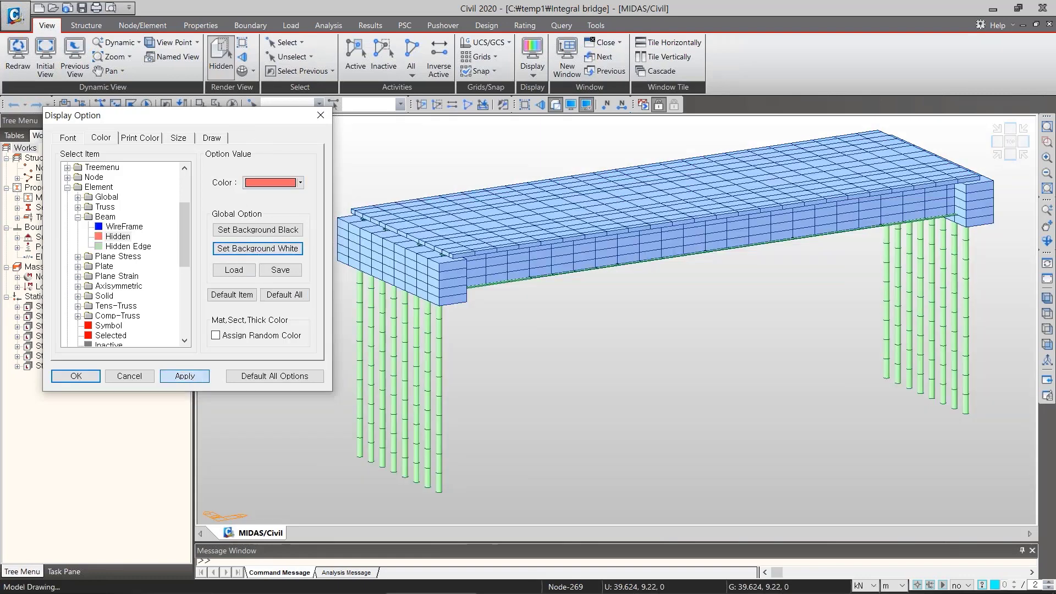
{"action": "left_click", "coordinate": [185, 376]}
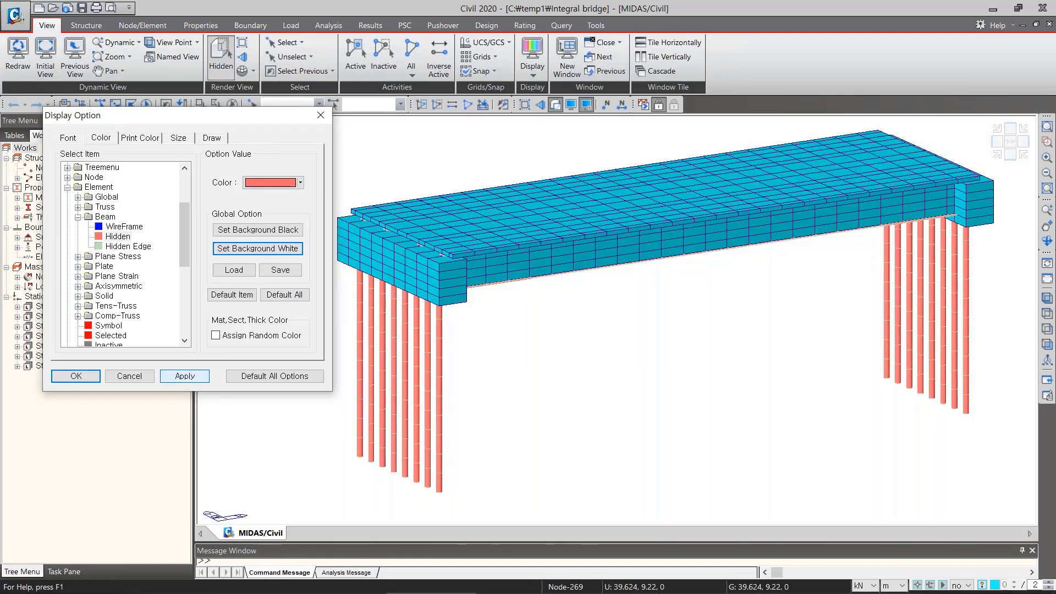
Set the Element Color draw option to Global Color, apply it and confirm the display options
{"action": "left_click", "coordinate": [211, 137]}
{"action": "left_click", "coordinate": [235, 182]}
{"action": "left_click", "coordinate": [185, 376]}
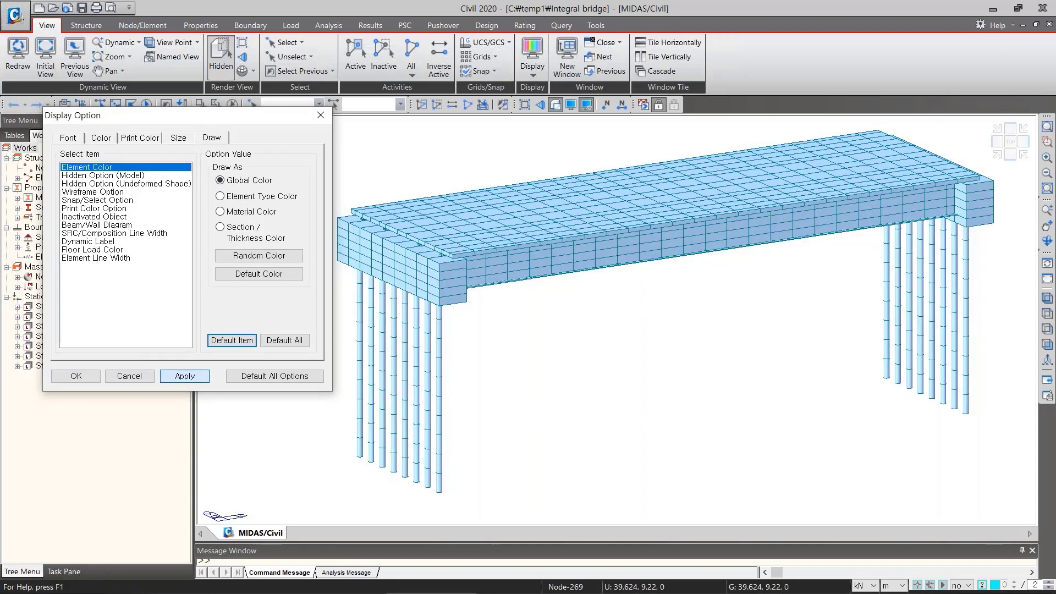
{"action": "left_click", "coordinate": [76, 376]}
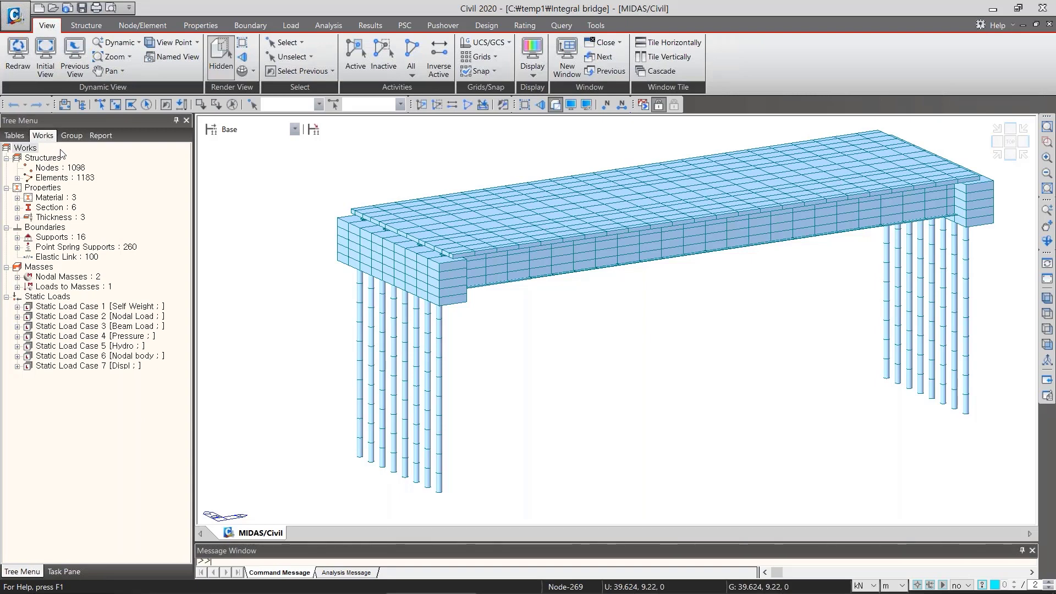
{"action": "mouse_move", "coordinate": [72, 117]}
{"action": "left_mouse_down"}
{"action": "mouse_move", "coordinate": [168, 108]}
{"action": "mouse_move", "coordinate": [187, 253]}
{"action": "mouse_move", "coordinate": [184, 394]}
{"action": "mouse_move", "coordinate": [2, 391]}
{"action": "mouse_move", "coordinate": [0, 159]}
{"action": "left_mouse_up"}
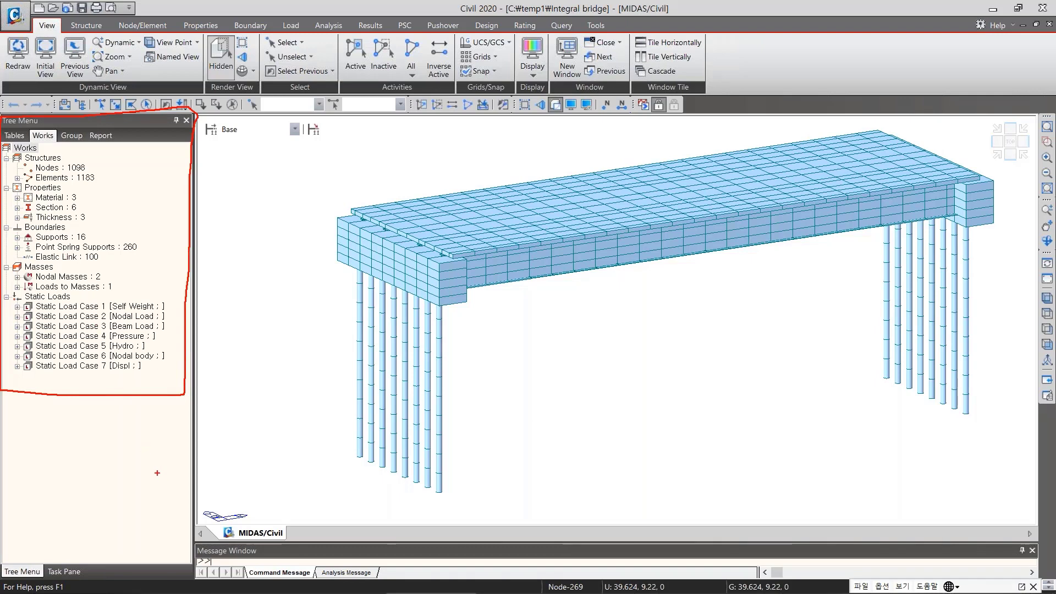
{"action": "key", "text": "Escape"}
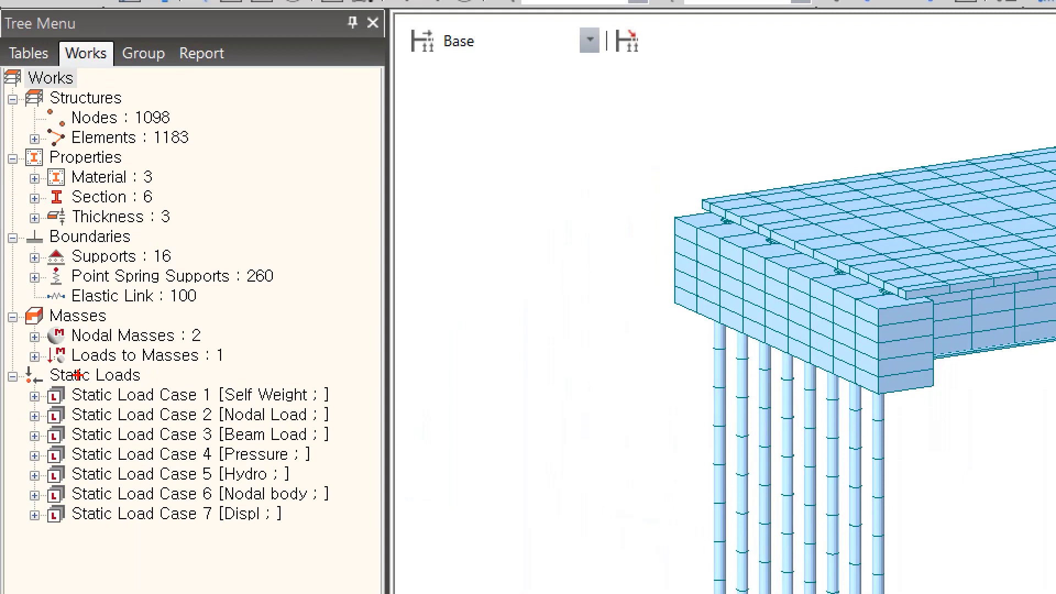
{"action": "left_click_drag", "start_coordinate": [55, 388], "coordinate": [148, 379]}
{"action": "left_click_drag", "start_coordinate": [42, 171], "coordinate": [132, 164]}
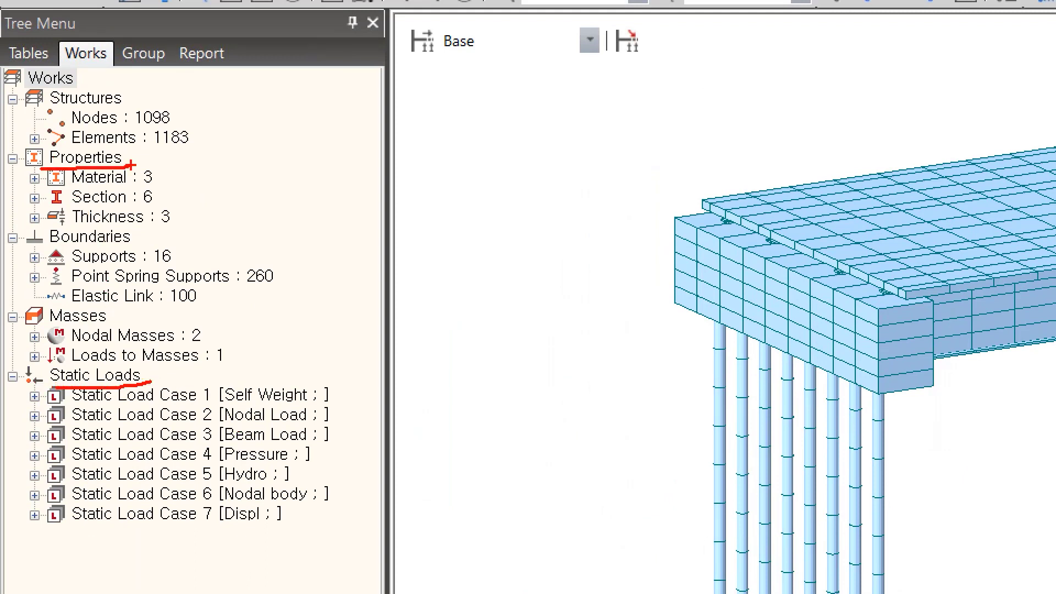
{"action": "left_click_drag", "start_coordinate": [51, 250], "coordinate": [153, 242]}
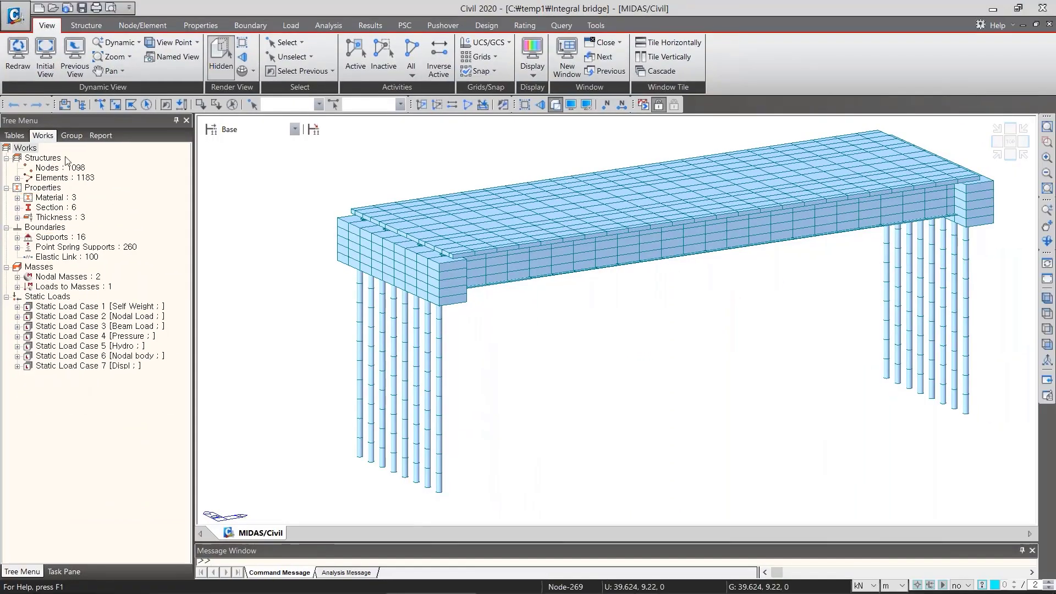
{"action": "left_click", "coordinate": [49, 139]}
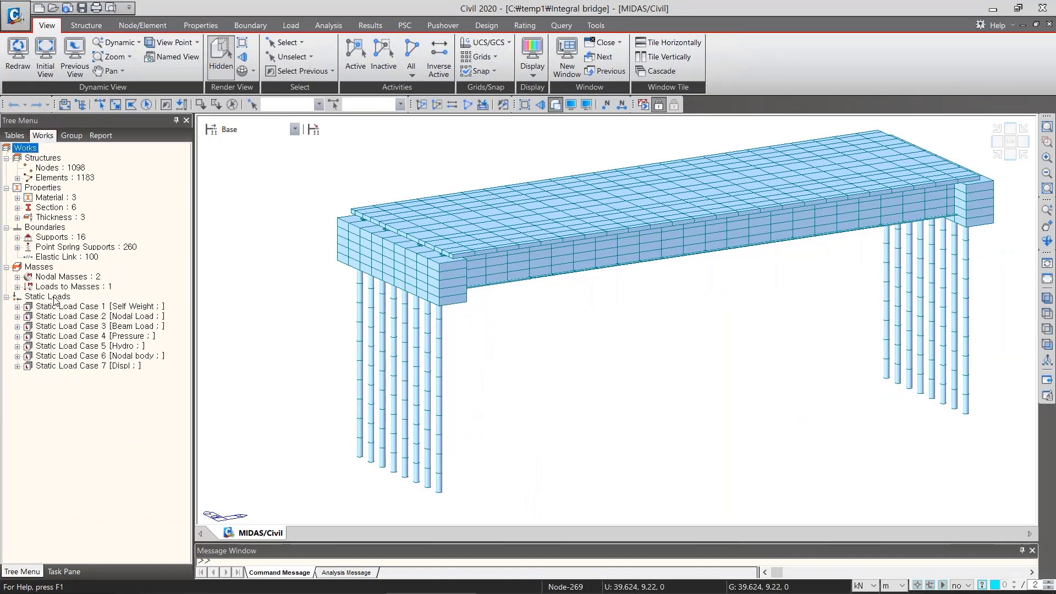
Display the element beam loads of Static Load Case 3 (Beam Load) on the bridge model
{"action": "double_click", "coordinate": [134, 328]}
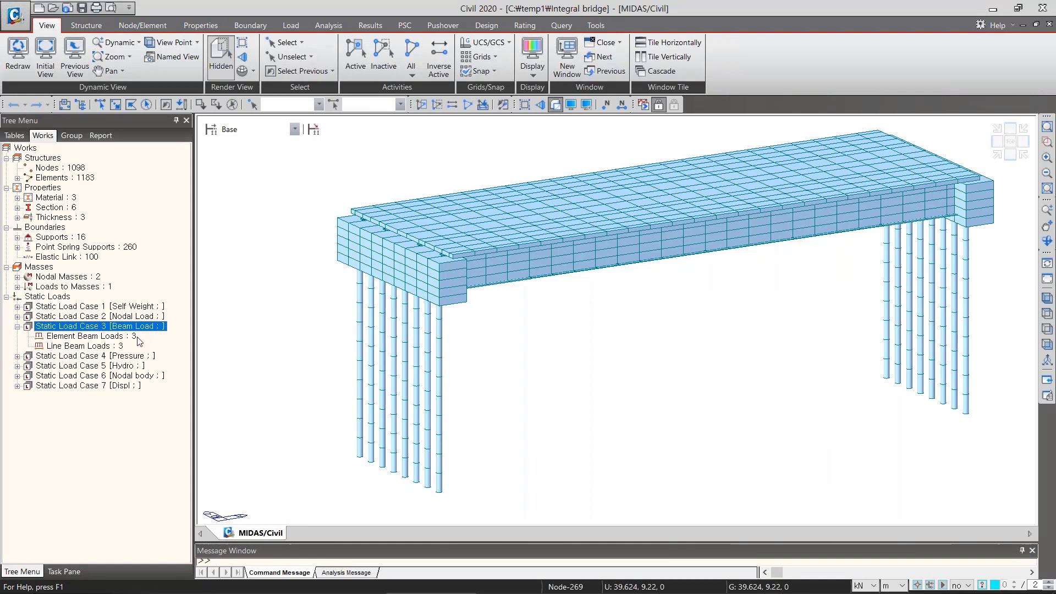
{"action": "left_click", "coordinate": [109, 341]}
{"action": "right_click", "coordinate": [109, 341]}
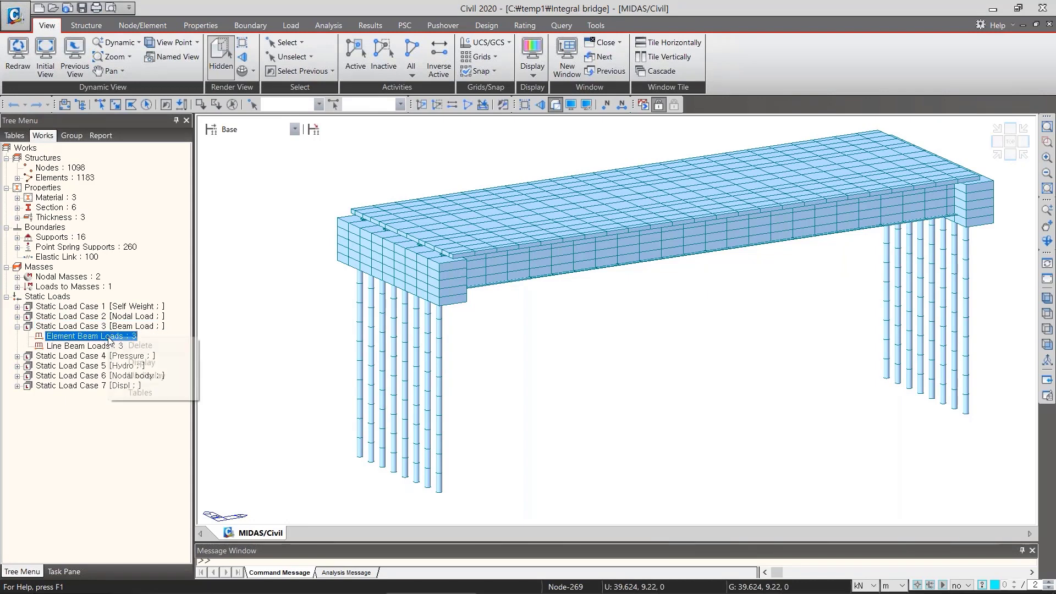
{"action": "left_click", "coordinate": [142, 362]}
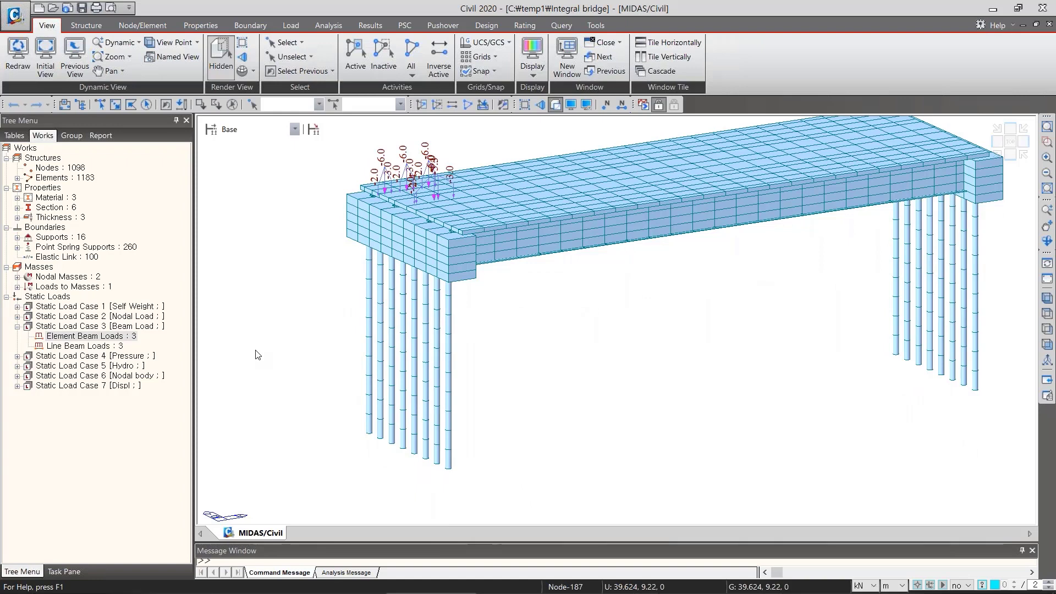
List the model's materials and examine the properties of material A572, leaving them as they are
{"action": "left_click", "coordinate": [44, 188]}
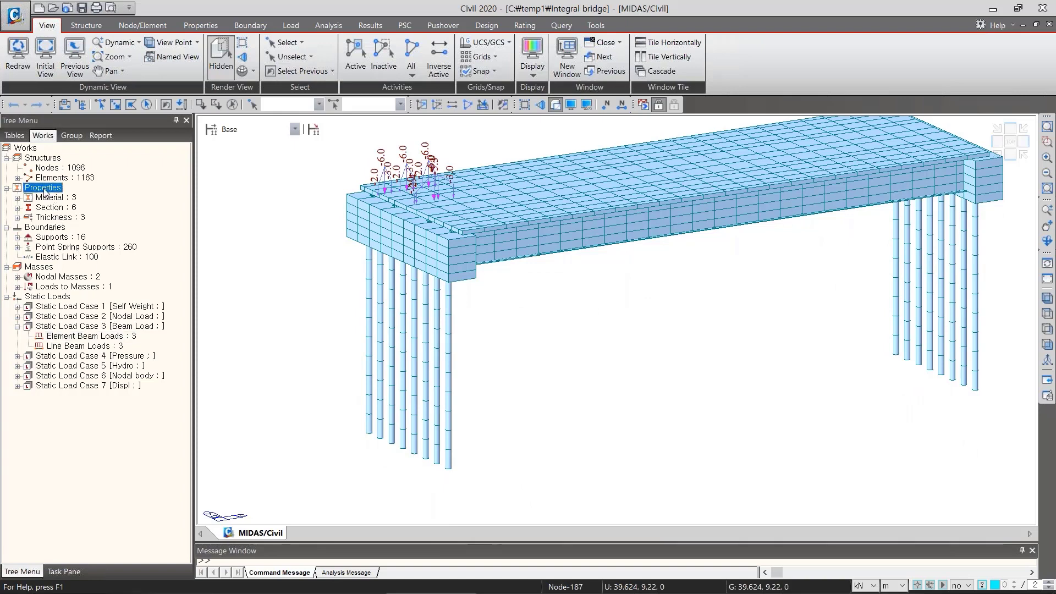
{"action": "double_click", "coordinate": [55, 198]}
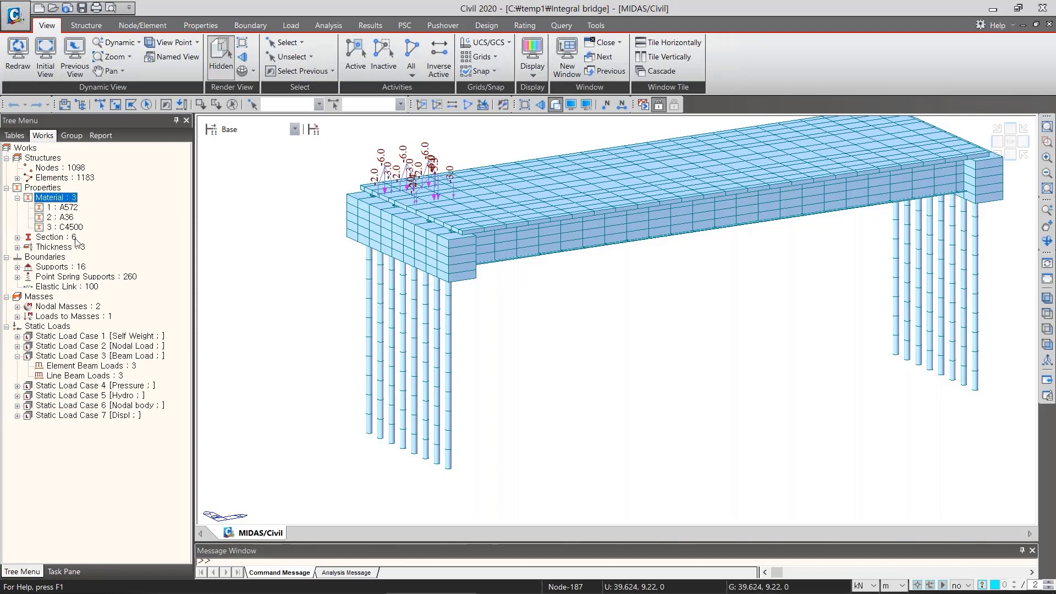
{"action": "left_click", "coordinate": [69, 211]}
{"action": "right_click", "coordinate": [72, 212]}
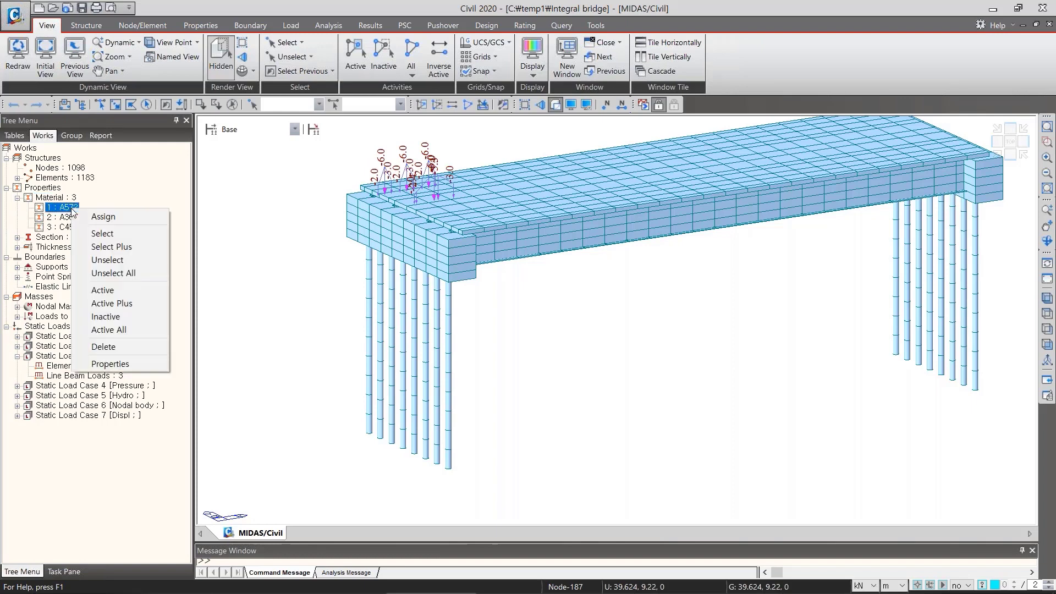
{"action": "left_click", "coordinate": [128, 365]}
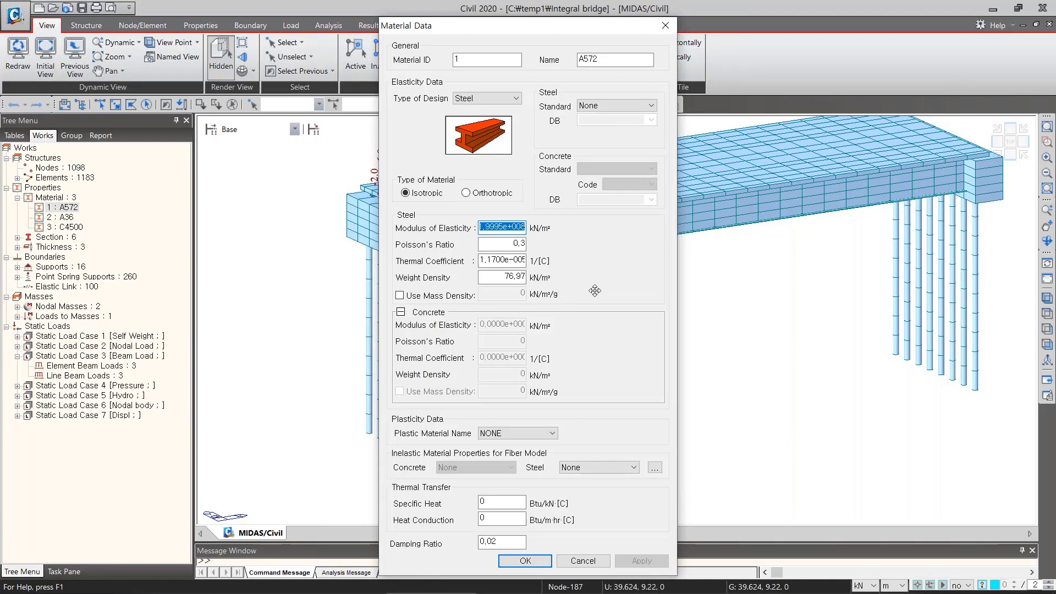
{"action": "left_click", "coordinate": [665, 26]}
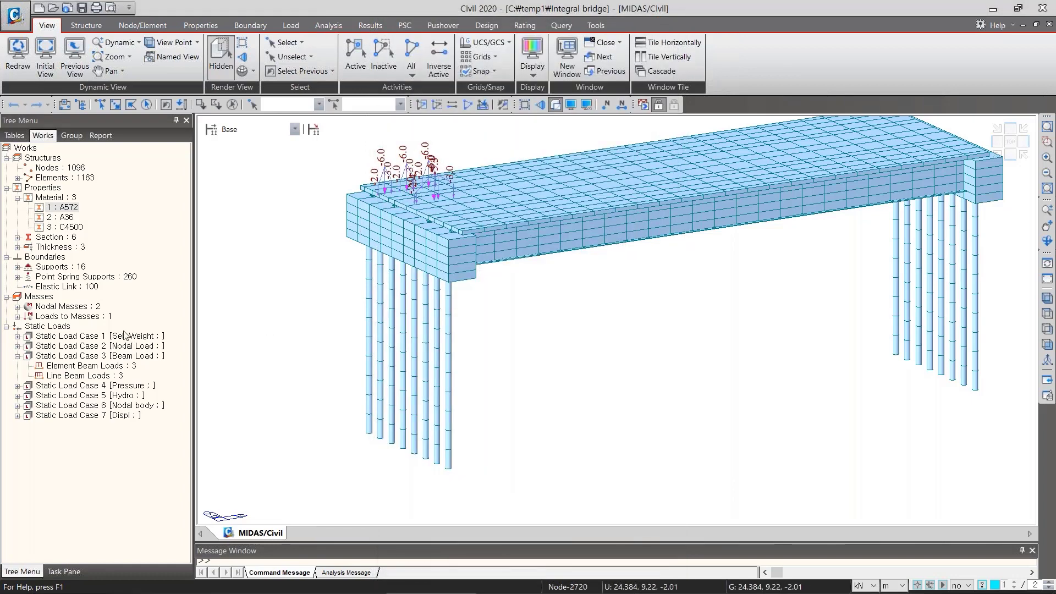
Hide the element beam loads of Static Load Case 3 (Beam Load) from the model view
{"action": "left_click", "coordinate": [97, 368]}
{"action": "right_click", "coordinate": [97, 369]}
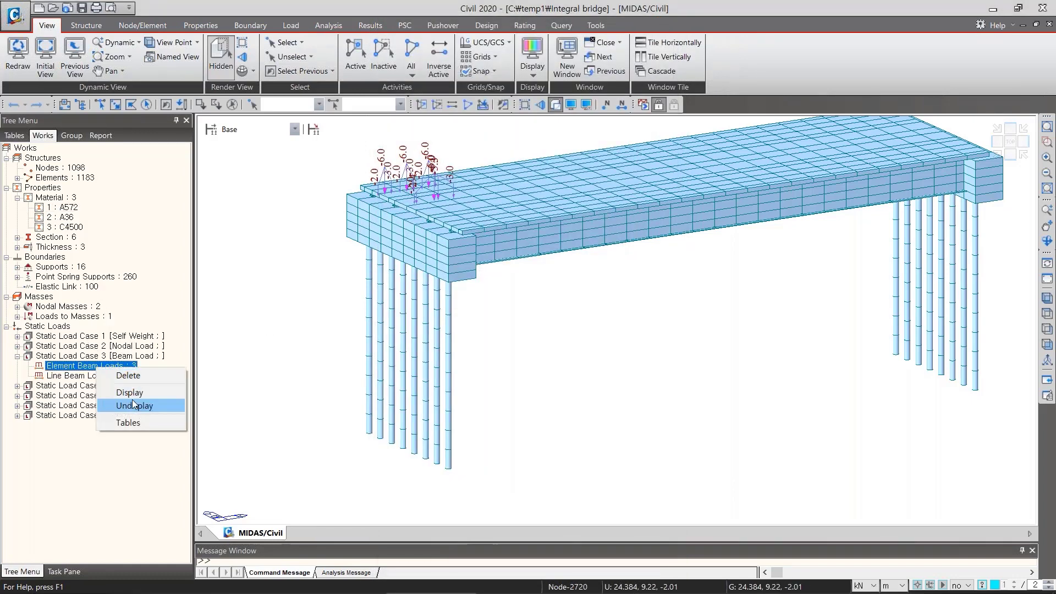
{"action": "left_click", "coordinate": [136, 407]}
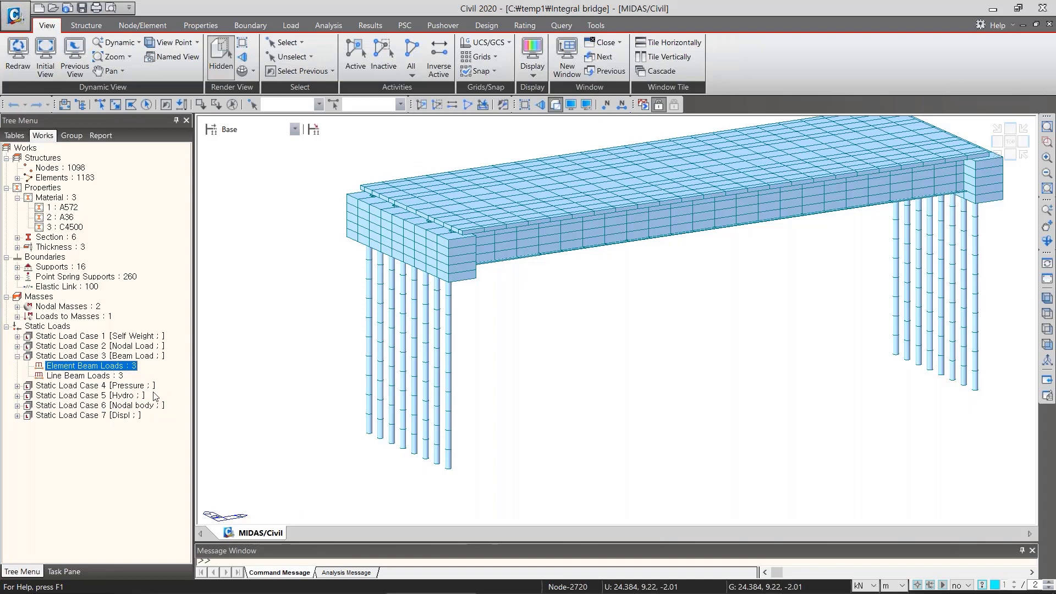
Display the Type 1 supports from the Boundaries list and examine them at the pile bases
{"action": "double_click", "coordinate": [62, 271]}
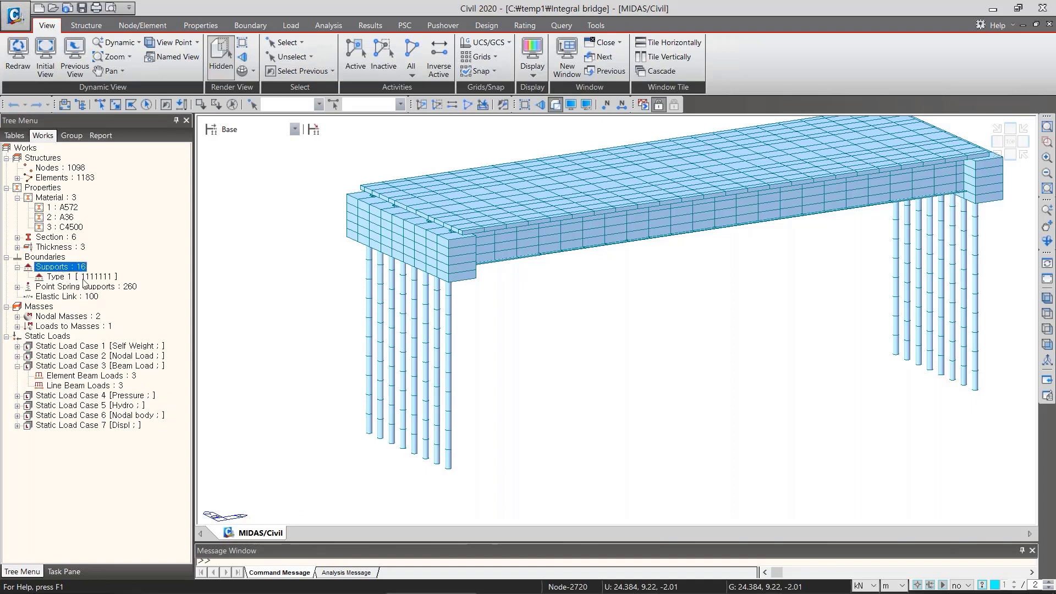
{"action": "right_click", "coordinate": [84, 280]}
{"action": "left_click", "coordinate": [127, 435]}
{"action": "middle_click_drag", "start_coordinate": [289, 467], "coordinate": [287, 369]}
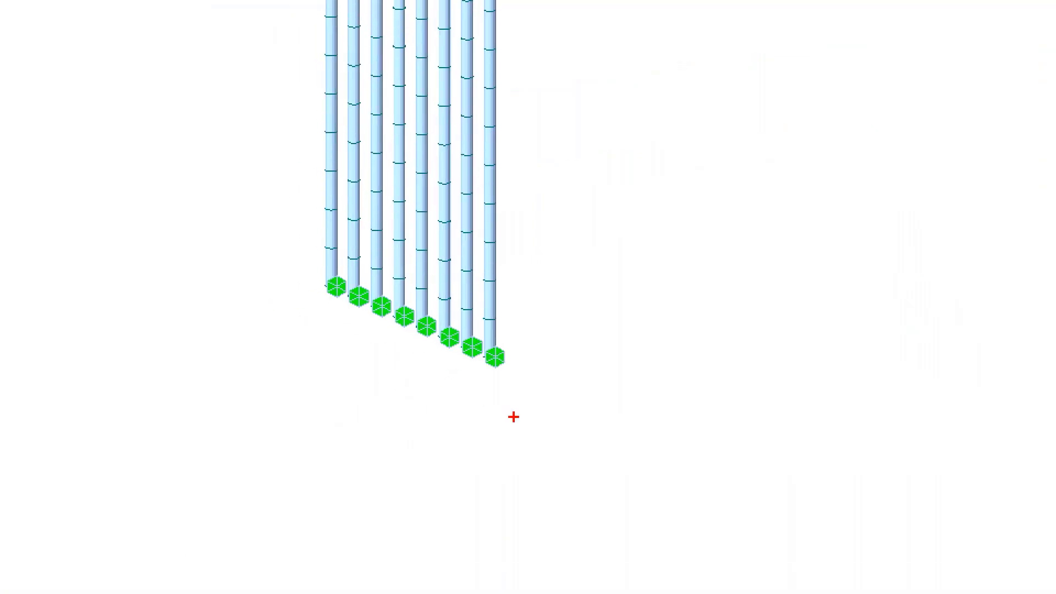
{"action": "mouse_move", "coordinate": [493, 421]}
{"action": "left_mouse_down"}
{"action": "mouse_move", "coordinate": [346, 359]}
{"action": "mouse_move", "coordinate": [540, 260]}
{"action": "mouse_move", "coordinate": [508, 420]}
{"action": "mouse_move", "coordinate": [480, 442]}
{"action": "left_mouse_up"}
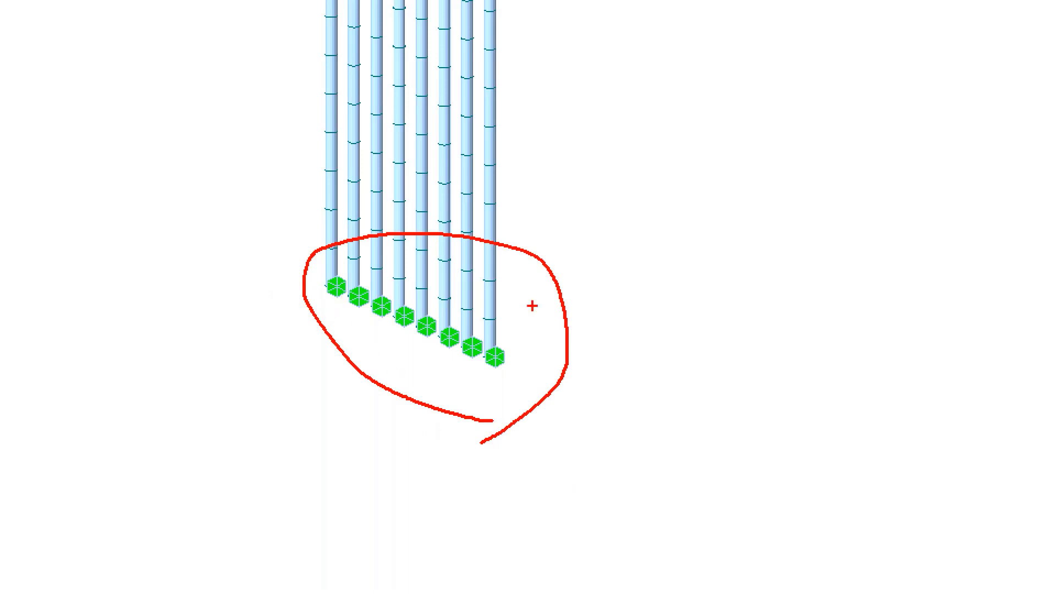
{"action": "mouse_move", "coordinate": [491, 332]}
{"action": "left_mouse_down"}
{"action": "mouse_move", "coordinate": [512, 331]}
{"action": "mouse_move", "coordinate": [487, 379]}
{"action": "mouse_move", "coordinate": [503, 390]}
{"action": "left_mouse_up"}
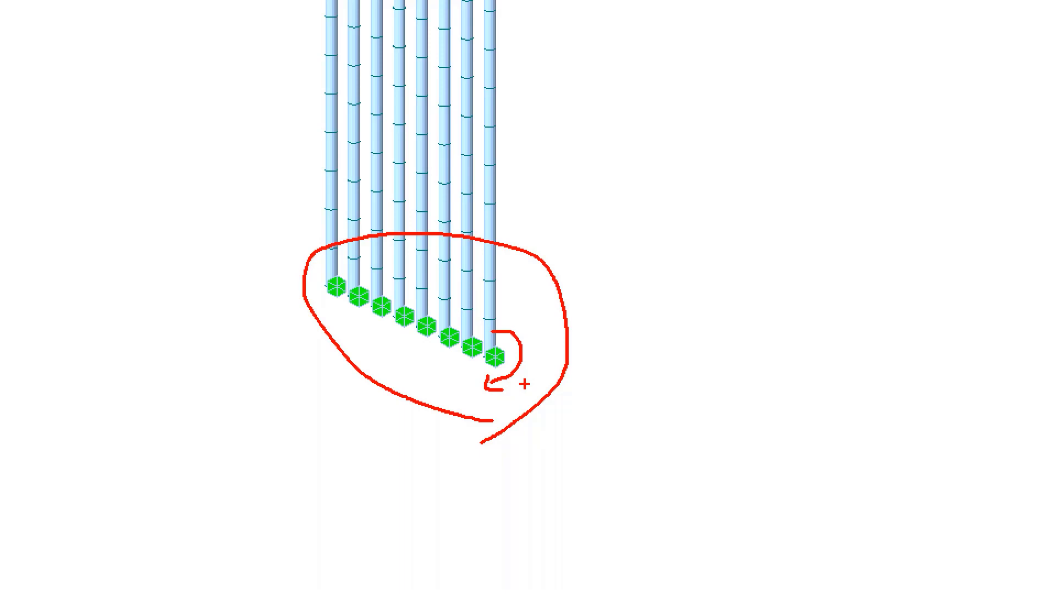
{"action": "key", "text": "Escape"}
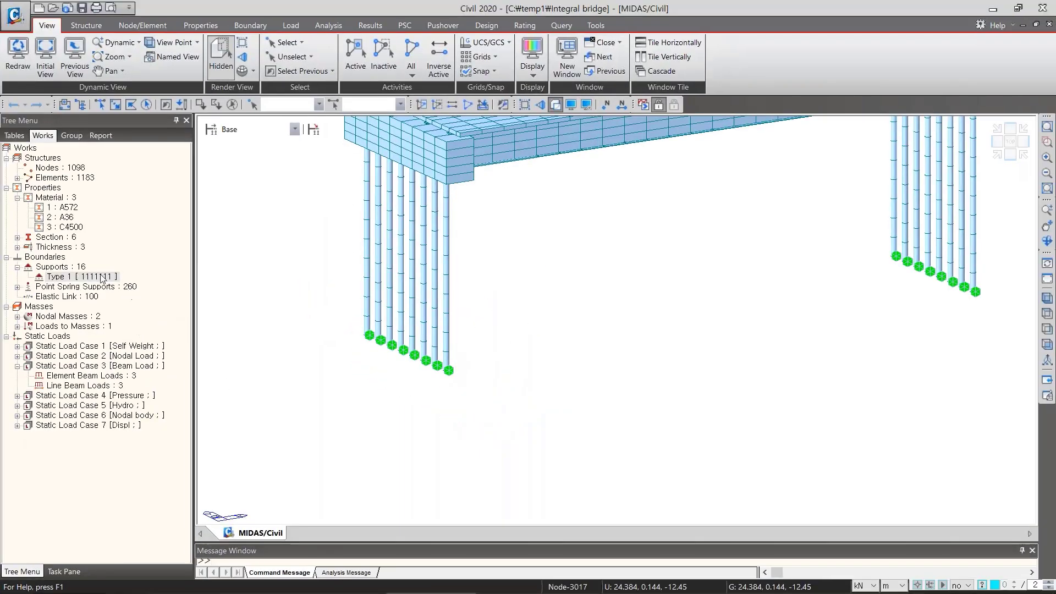
Replace the Type 1 supports at the pile bases with ones fixed in Dx, Dy and Dz only, releasing all rotations and Rw
{"action": "right_click", "coordinate": [82, 276]}
{"action": "left_click", "coordinate": [141, 458]}
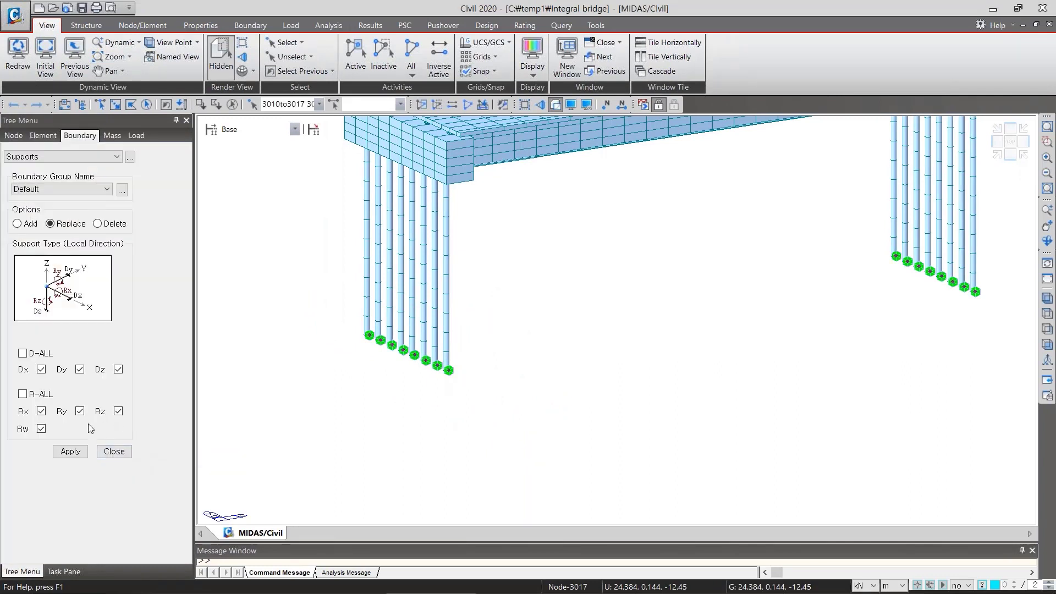
{"action": "left_click", "coordinate": [40, 395]}
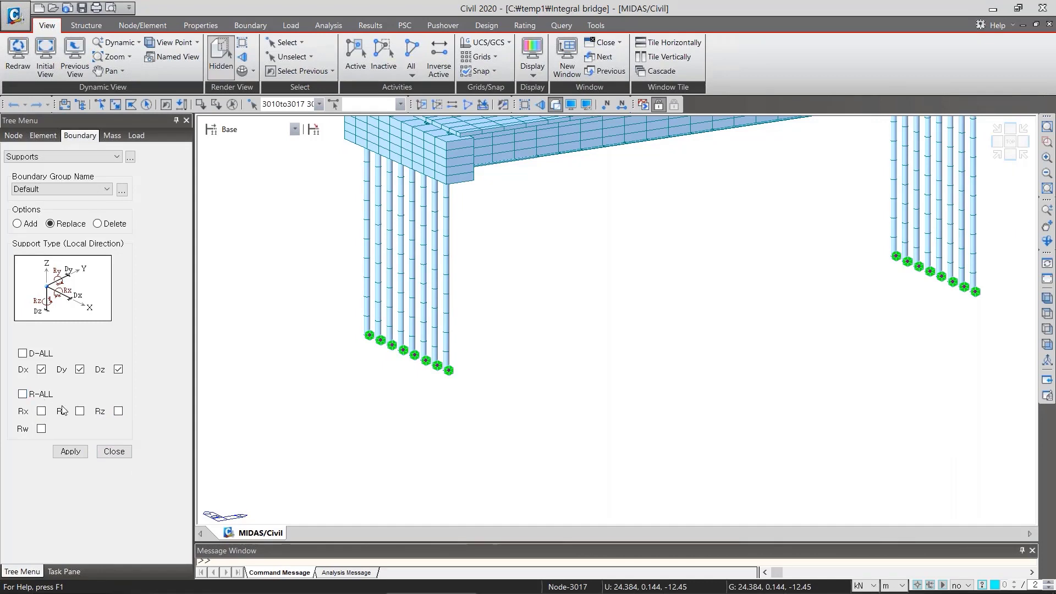
{"action": "left_click", "coordinate": [70, 452]}
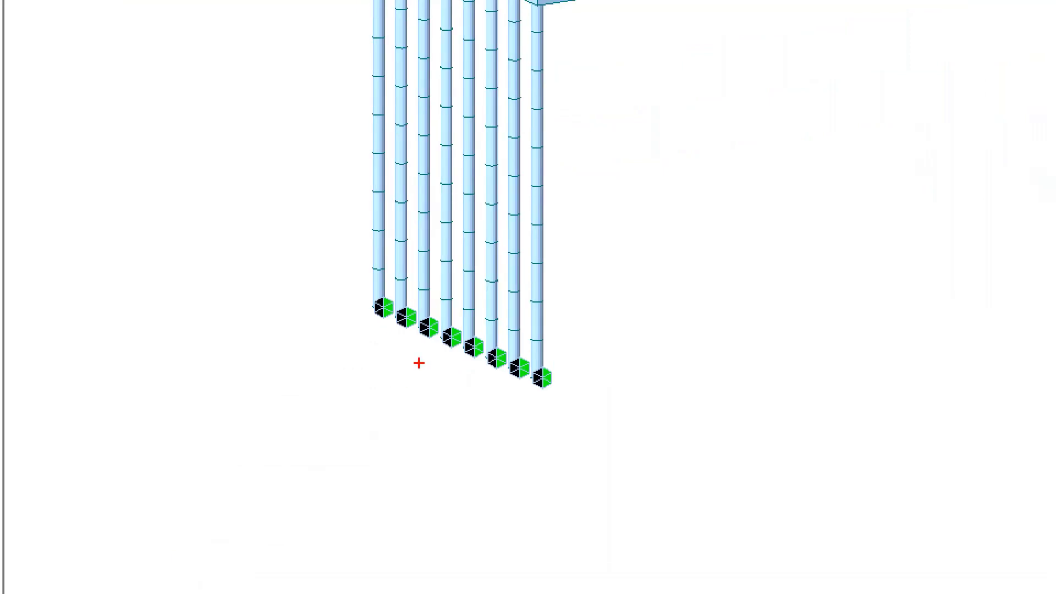
{"action": "left_click_drag", "start_coordinate": [364, 338], "coordinate": [579, 420]}
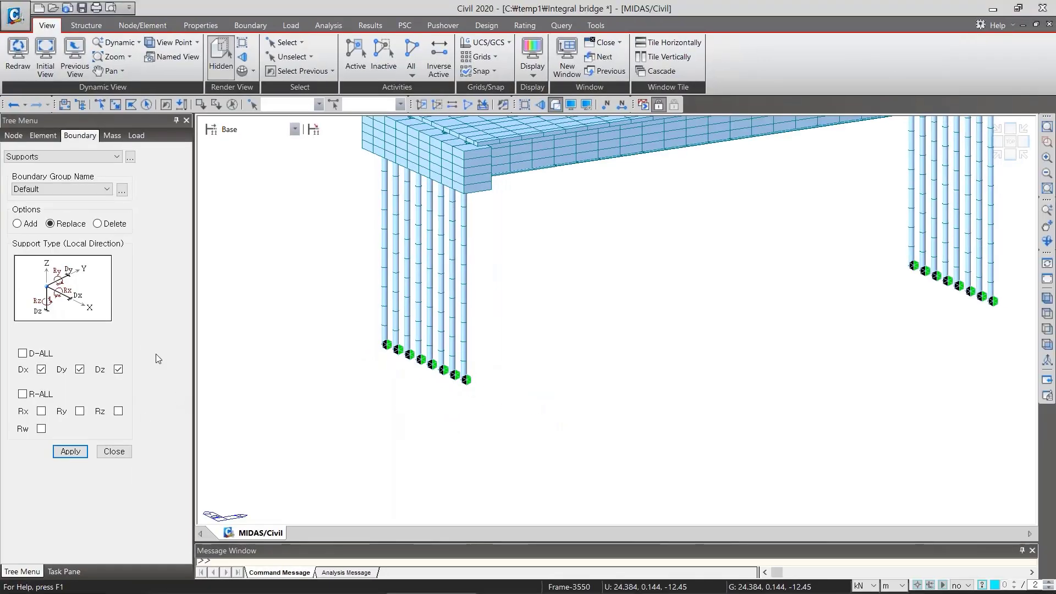
{"action": "left_click", "coordinate": [114, 451]}
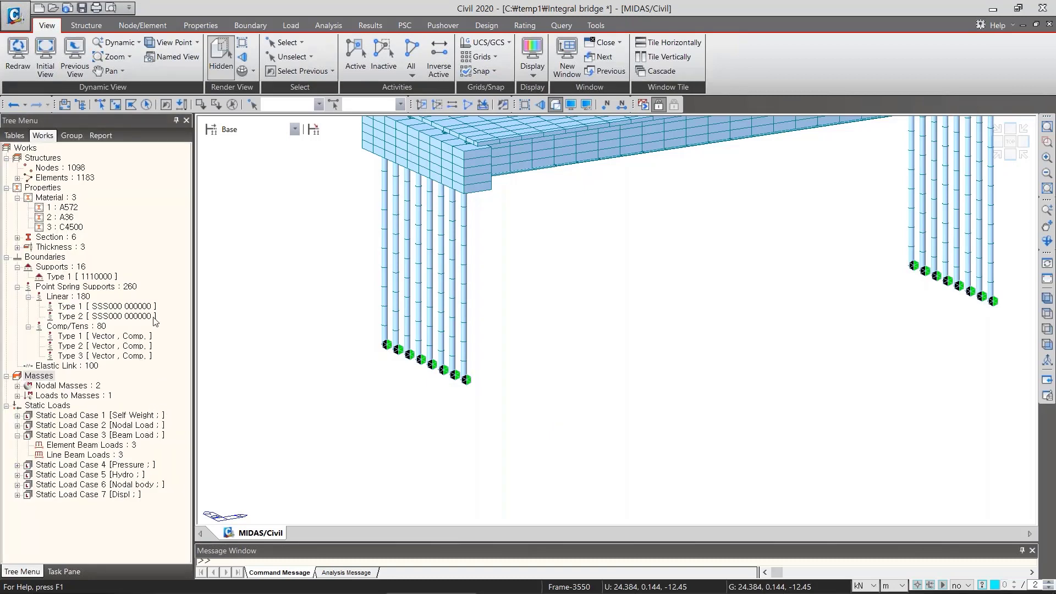
Return the bridge to the isometric view and hide the Type 1 support symbols
{"action": "middle_click_drag", "start_coordinate": [797, 297], "coordinate": [756, 367]}
{"action": "left_click", "coordinate": [1047, 298]}
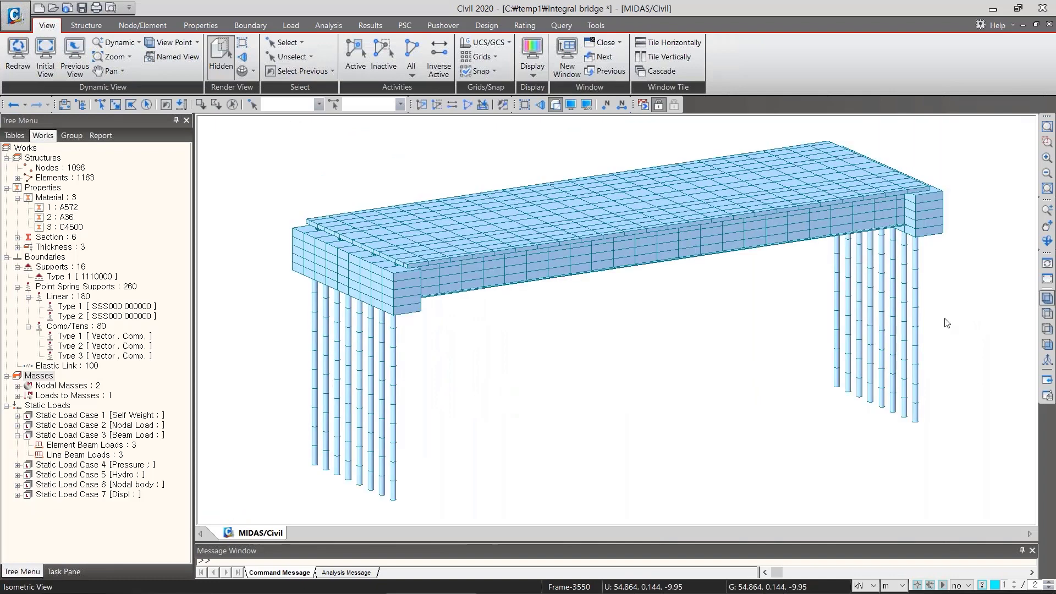
{"action": "right_click", "coordinate": [82, 277]}
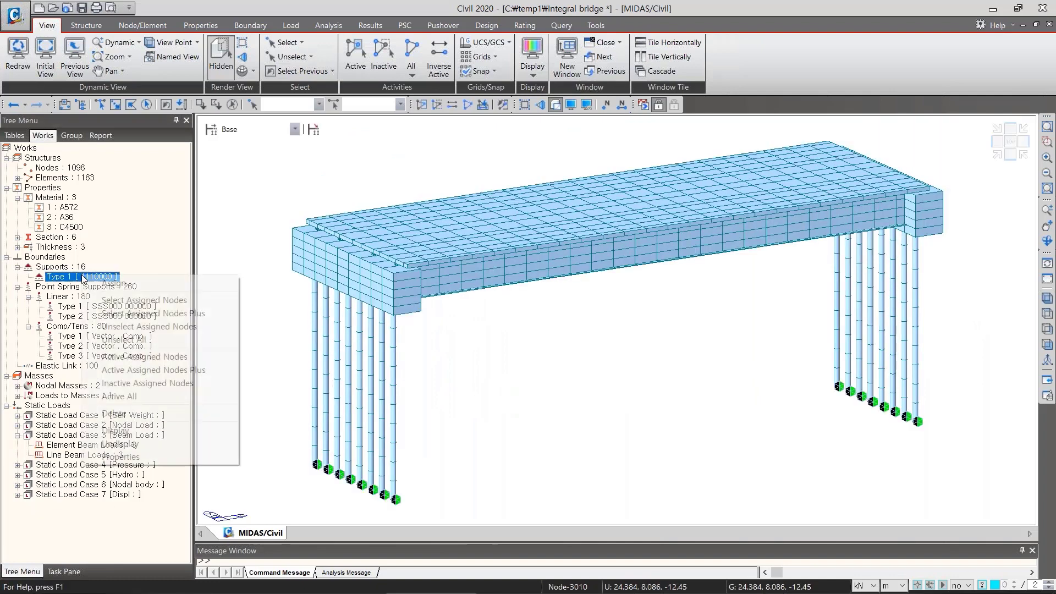
{"action": "left_click", "coordinate": [125, 439]}
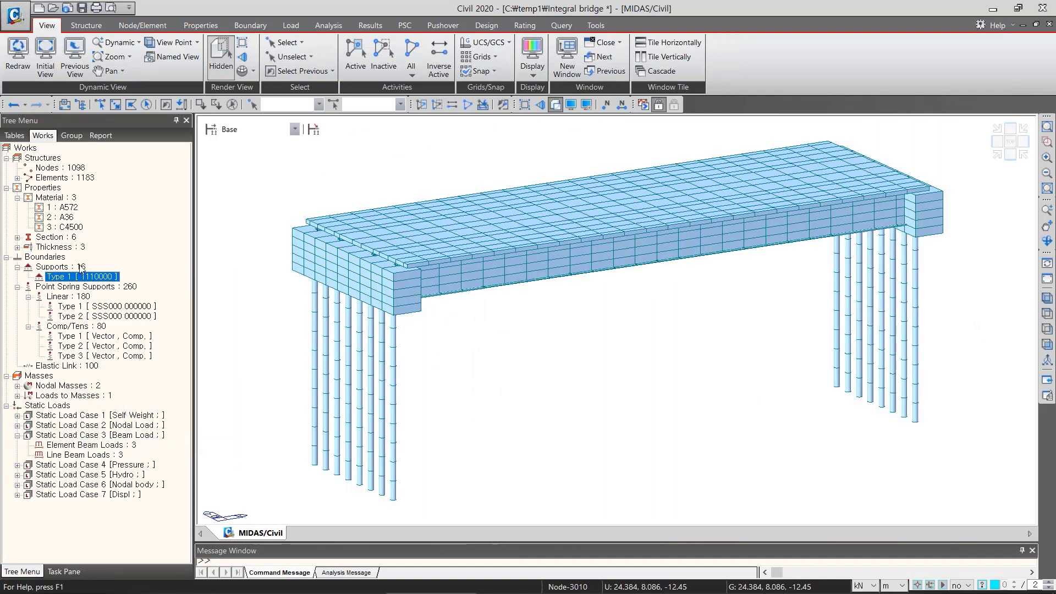
List the model's element types and select all truss, beam and plate elements in turn to see their locations
{"action": "left_click", "coordinate": [18, 177]}
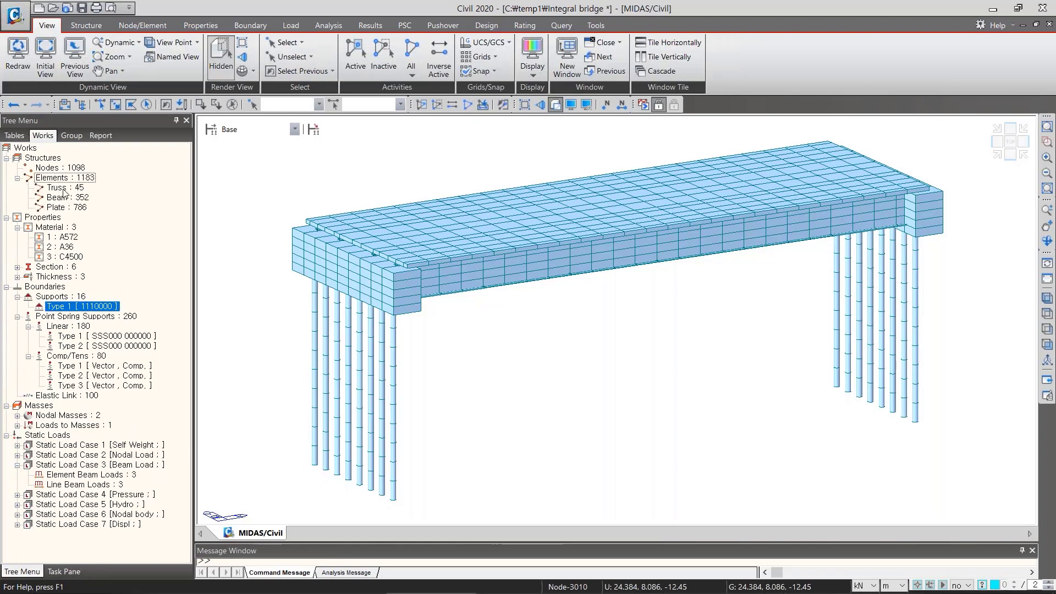
{"action": "double_click", "coordinate": [66, 187]}
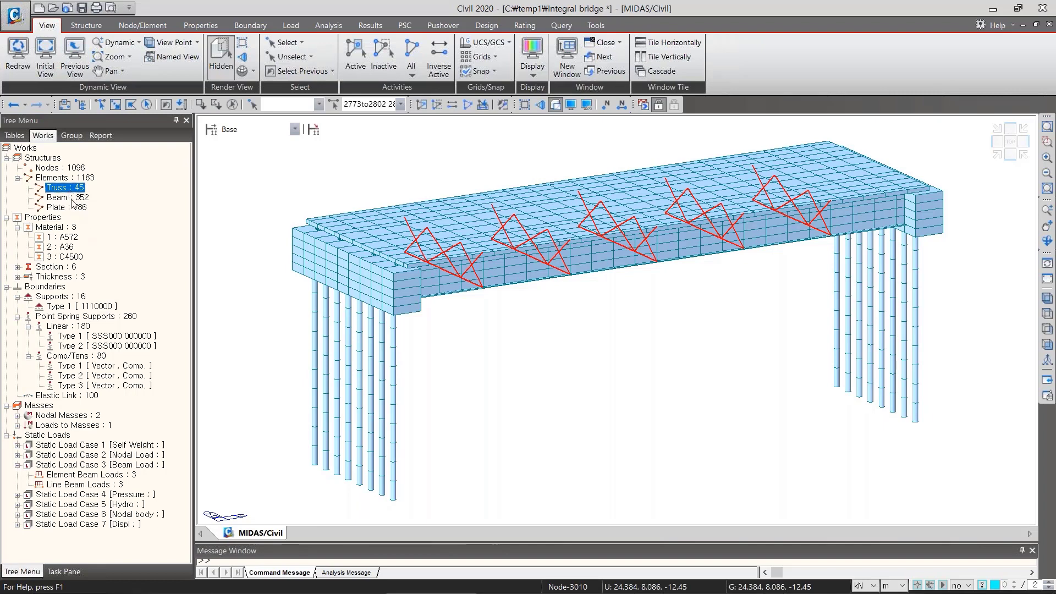
{"action": "double_click", "coordinate": [70, 198]}
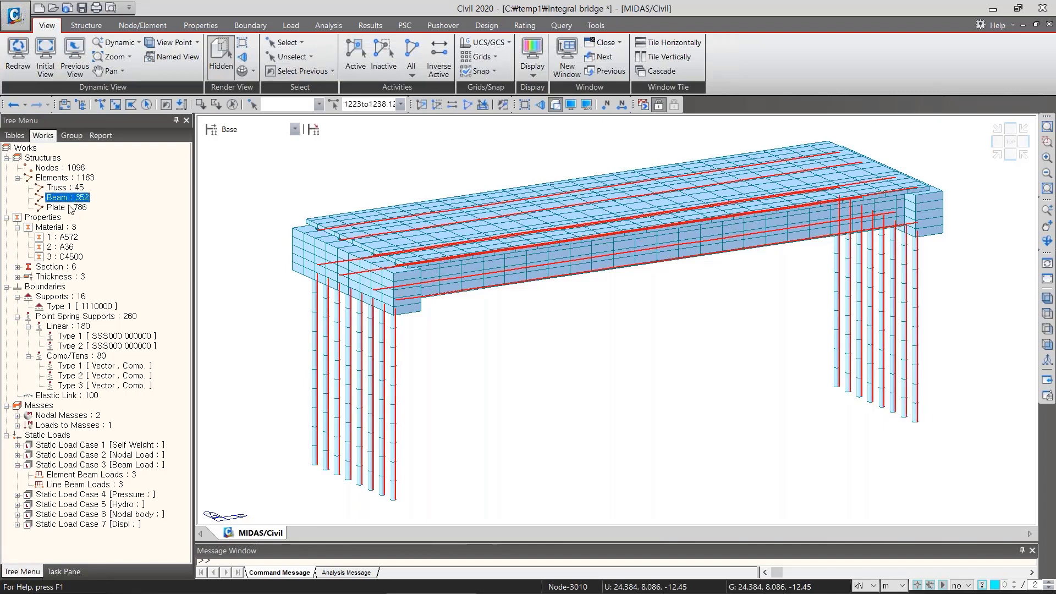
{"action": "double_click", "coordinate": [68, 208]}
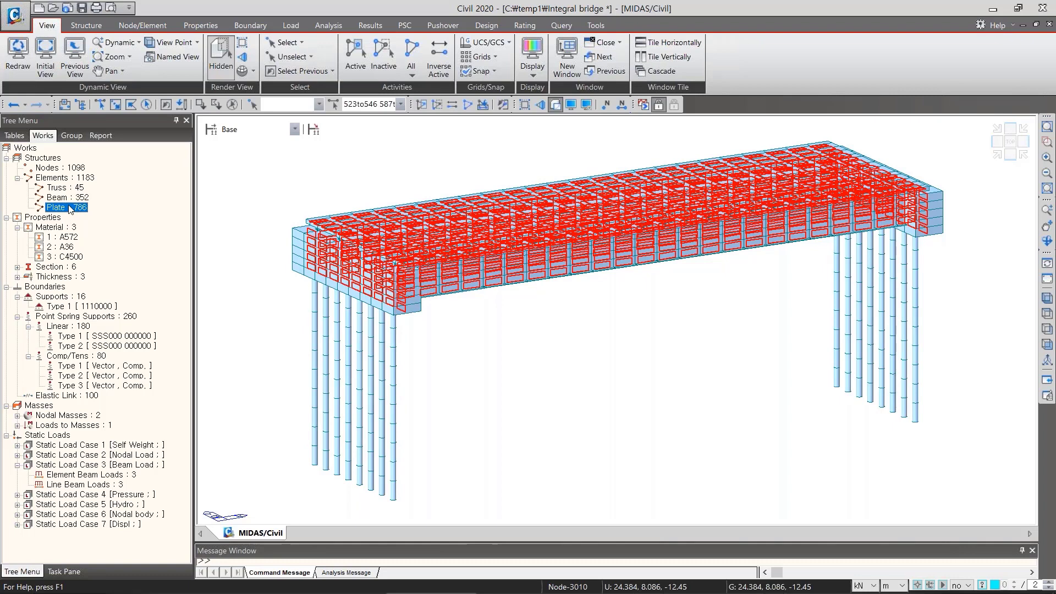
Select the elements made of materials A572, A36 and C4500 in turn, and list the defined sections
{"action": "double_click", "coordinate": [74, 237]}
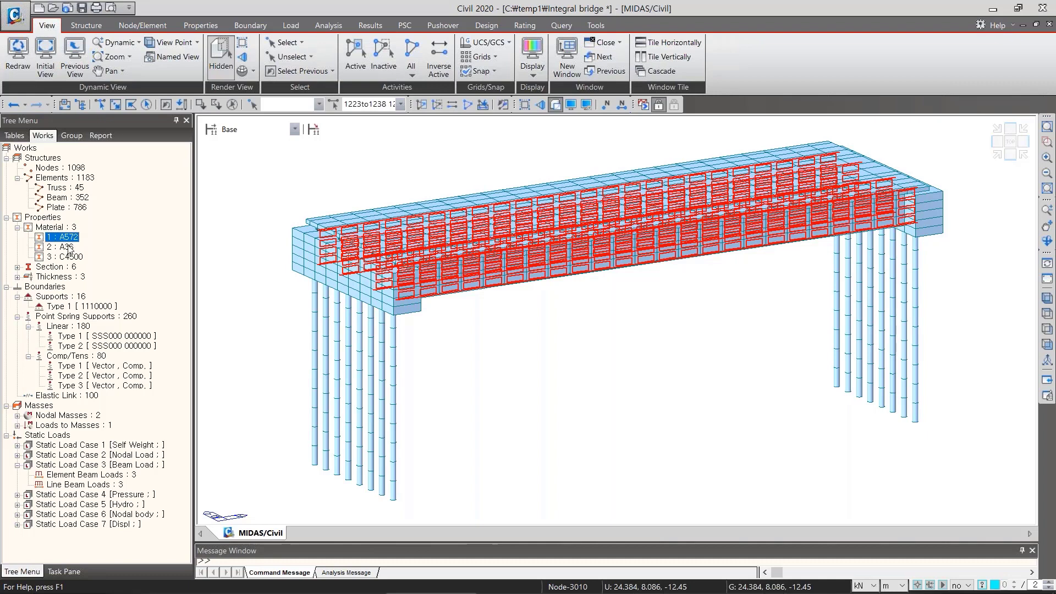
{"action": "double_click", "coordinate": [66, 248]}
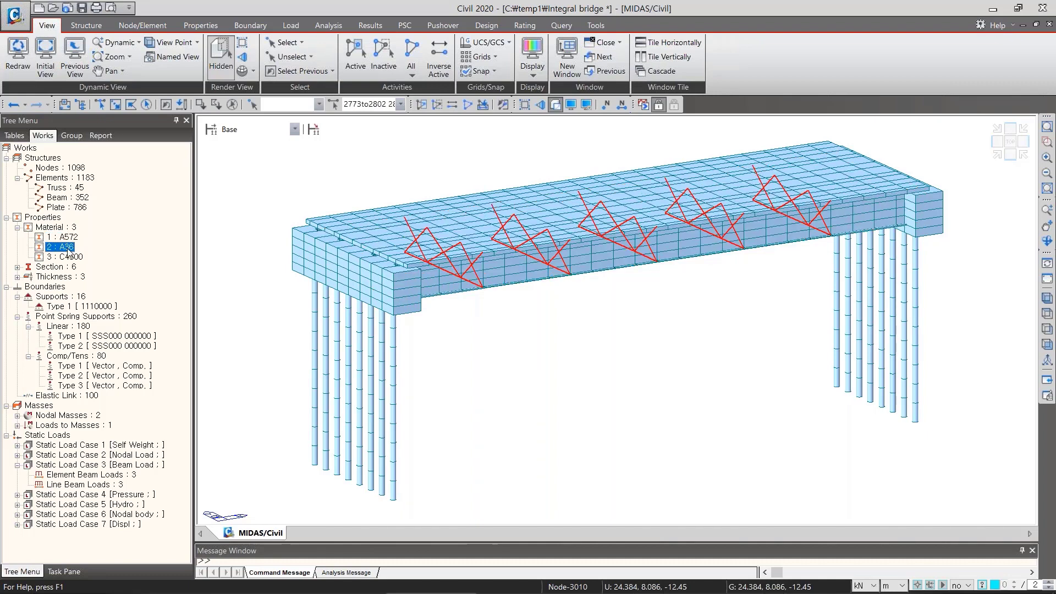
{"action": "double_click", "coordinate": [72, 256]}
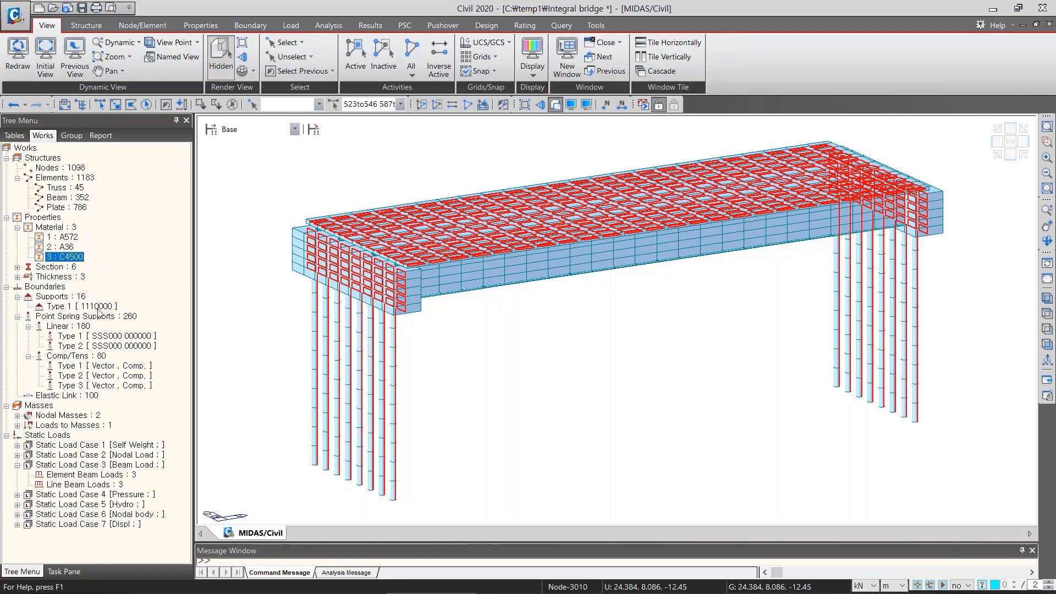
{"action": "left_click", "coordinate": [17, 267]}
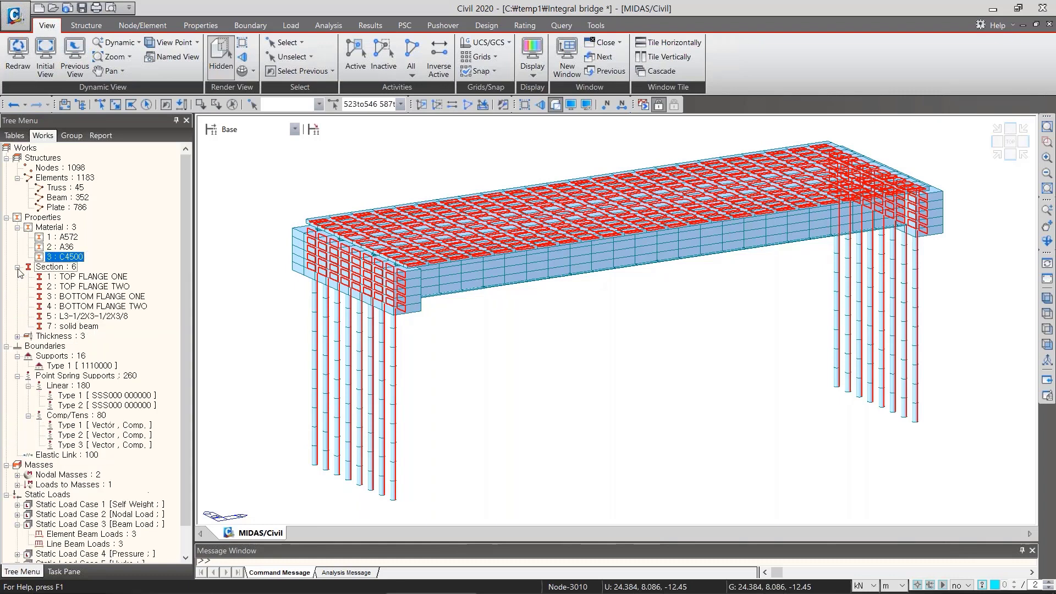
Select the elements using each defined section in turn, from TOP FLANGE ONE through solid beam, to see their locations
{"action": "left_click", "coordinate": [99, 276]}
{"action": "left_click", "coordinate": [102, 286]}
{"action": "left_click", "coordinate": [107, 296]}
{"action": "left_click", "coordinate": [108, 307]}
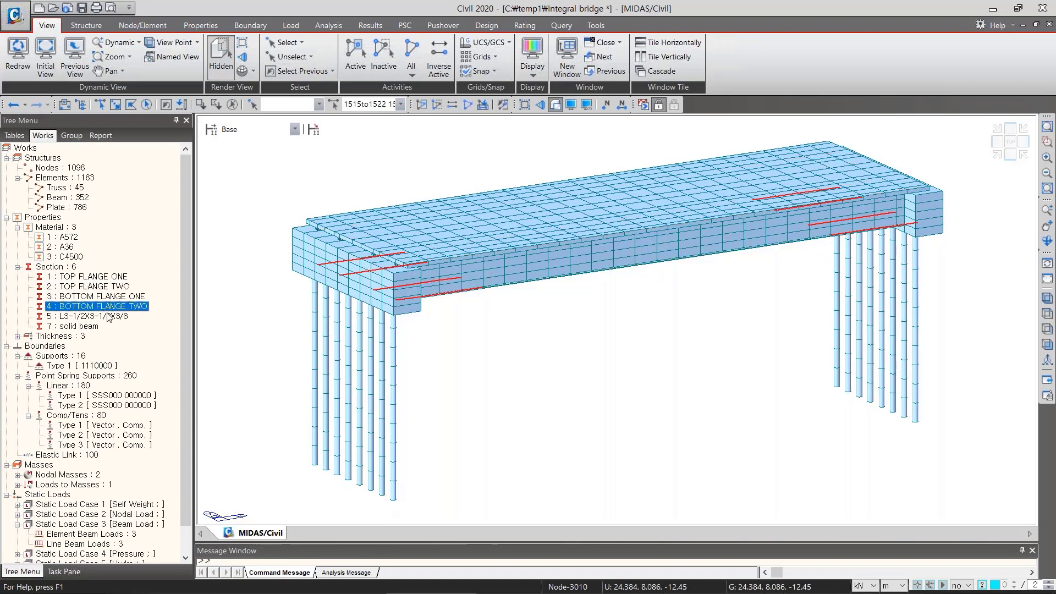
{"action": "left_click", "coordinate": [109, 316]}
{"action": "left_click", "coordinate": [91, 327]}
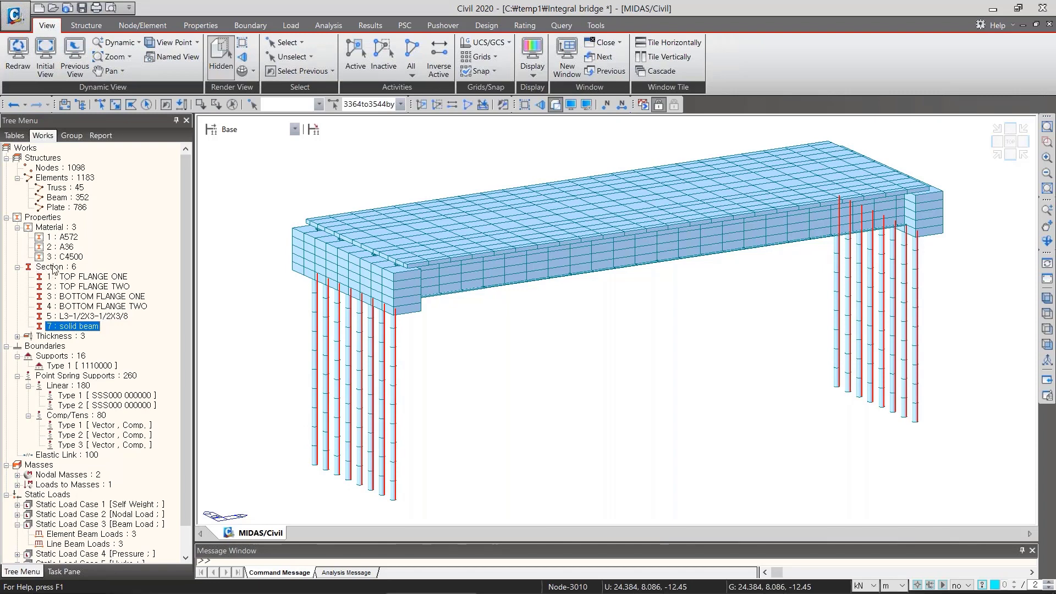
Select all elements made of A36 and assign material A572 to them from the Works tree
{"action": "left_click", "coordinate": [69, 237]}
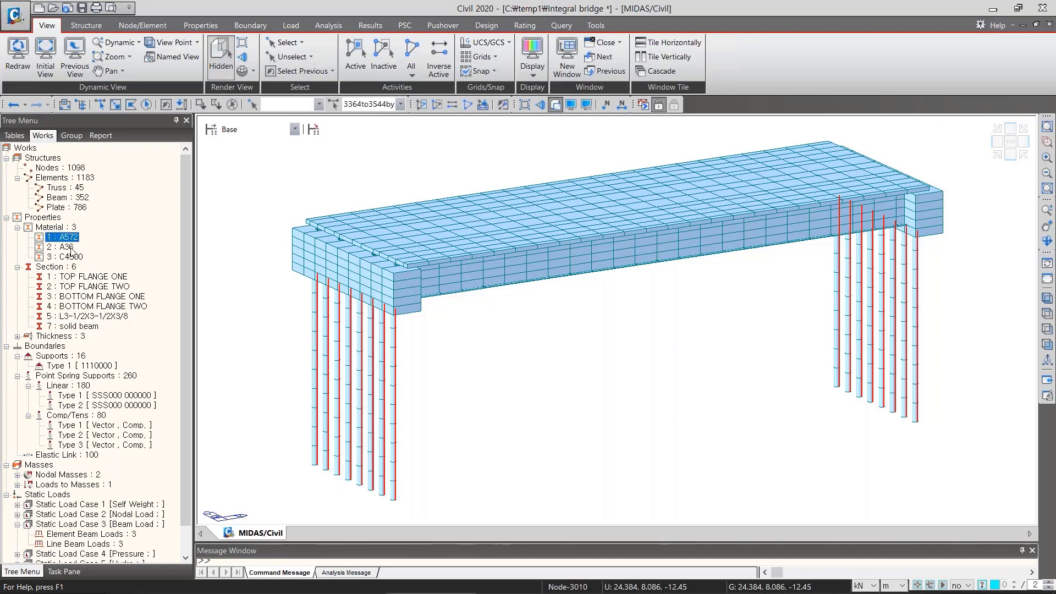
{"action": "left_click", "coordinate": [66, 247]}
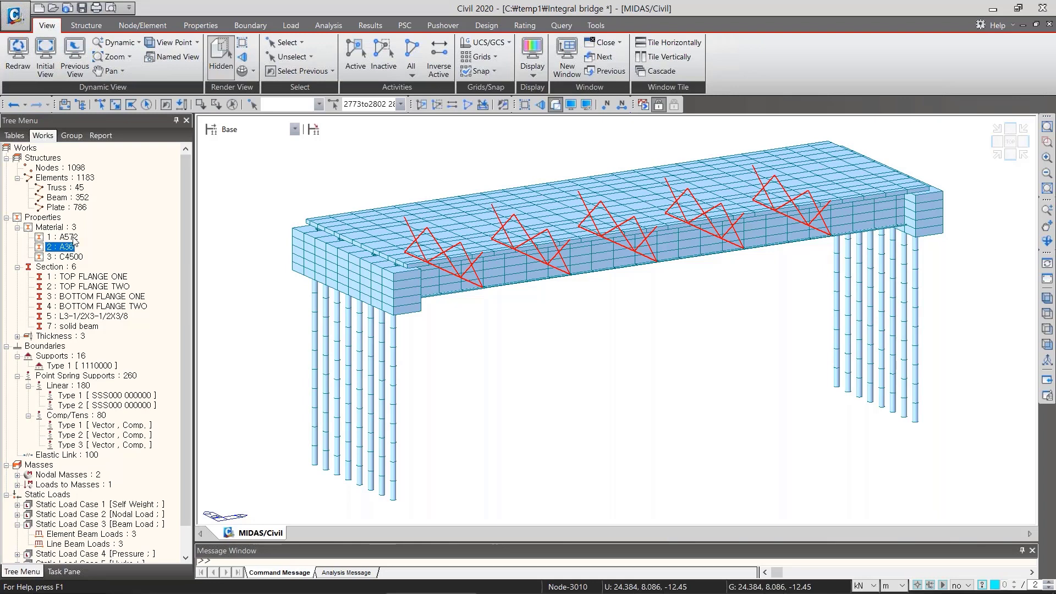
{"action": "left_click", "coordinate": [74, 239]}
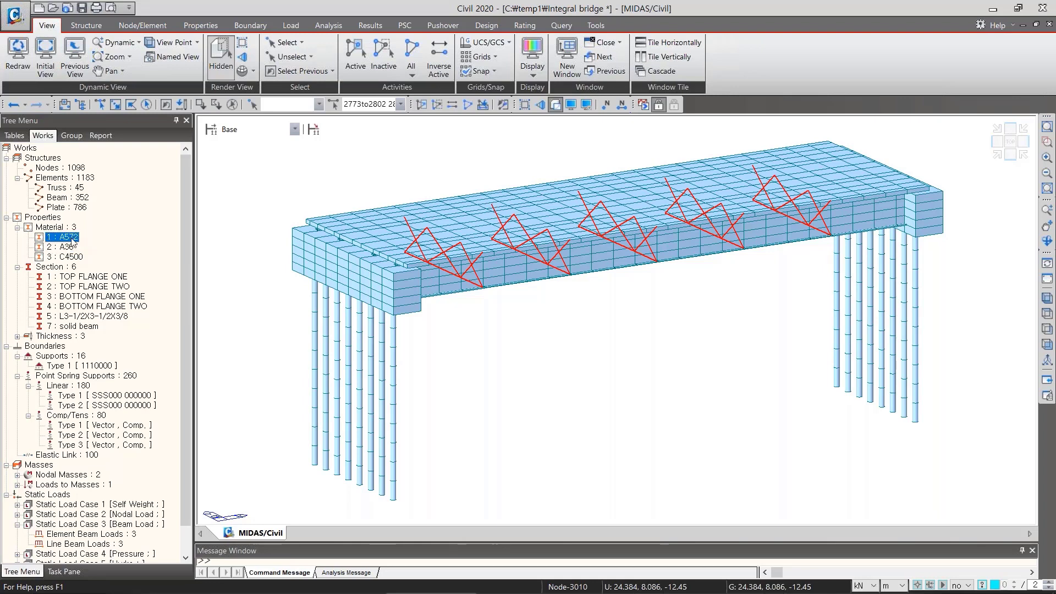
{"action": "left_click_drag", "start_coordinate": [73, 242], "coordinate": [274, 236]}
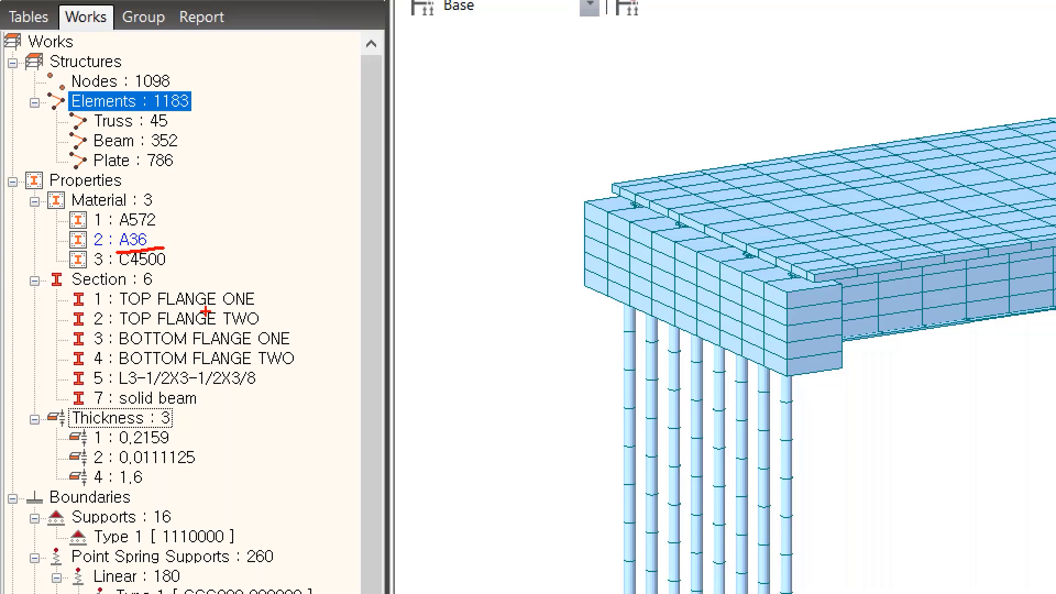
{"action": "key", "text": "Escape"}
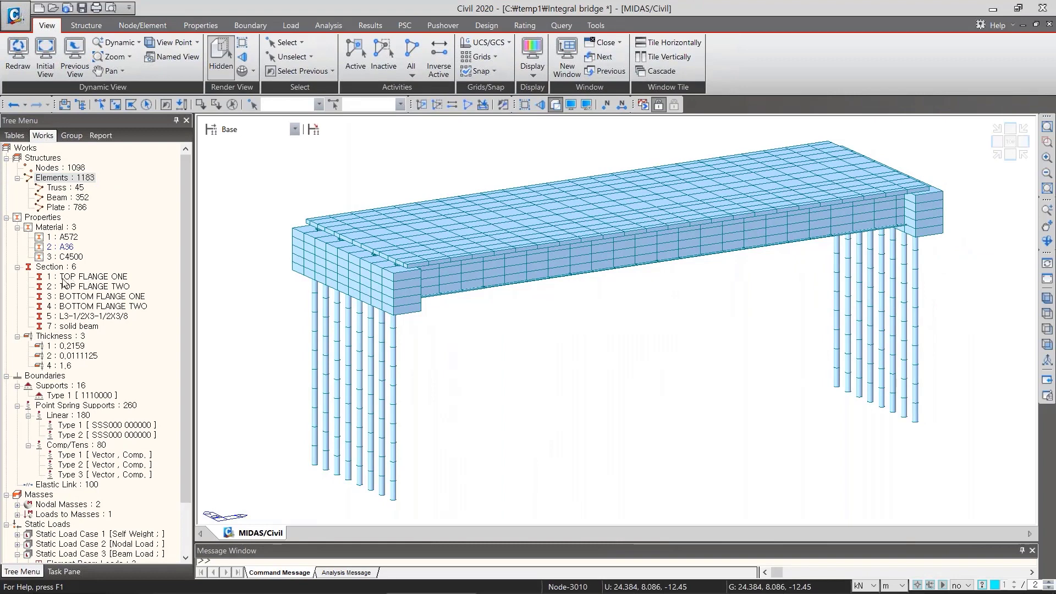
Select all A572 elements and inspect them in wireframe, finishing in the isometric view with nothing selected
{"action": "left_click", "coordinate": [70, 237]}
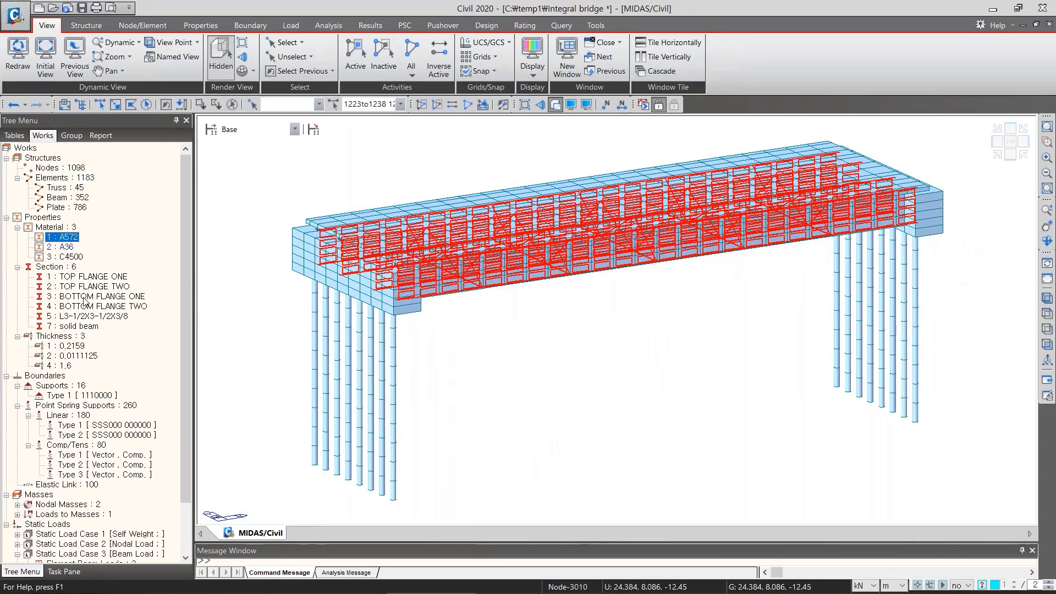
{"action": "middle_click_drag", "start_coordinate": [370, 377], "coordinate": [415, 397], "text": "ctrl"}
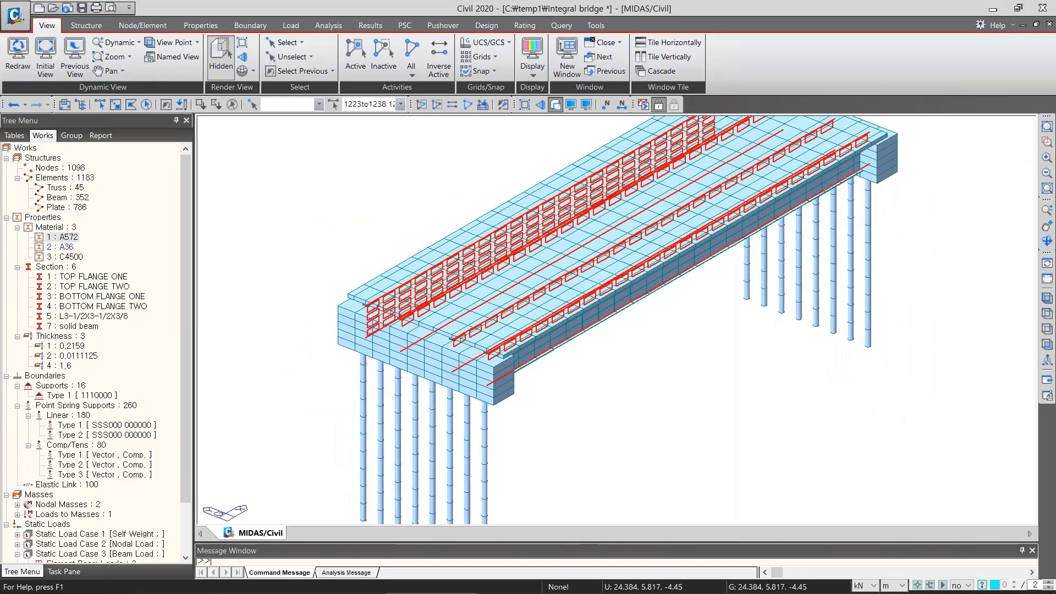
{"action": "left_click", "coordinate": [555, 105]}
{"action": "middle_click_drag", "start_coordinate": [596, 385], "coordinate": [595, 409], "text": "ctrl"}
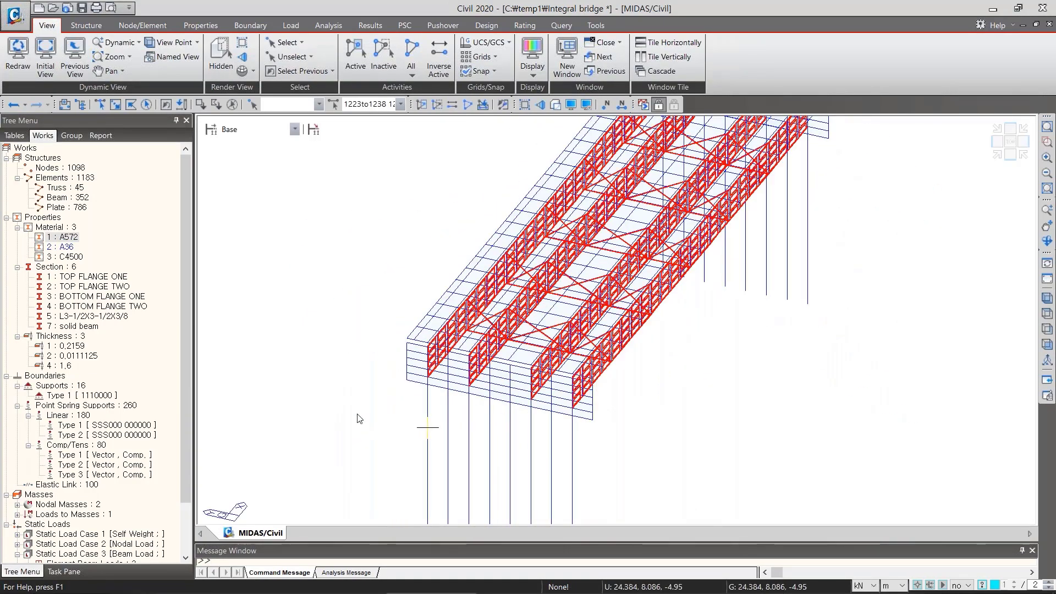
{"action": "left_click", "coordinate": [1046, 298]}
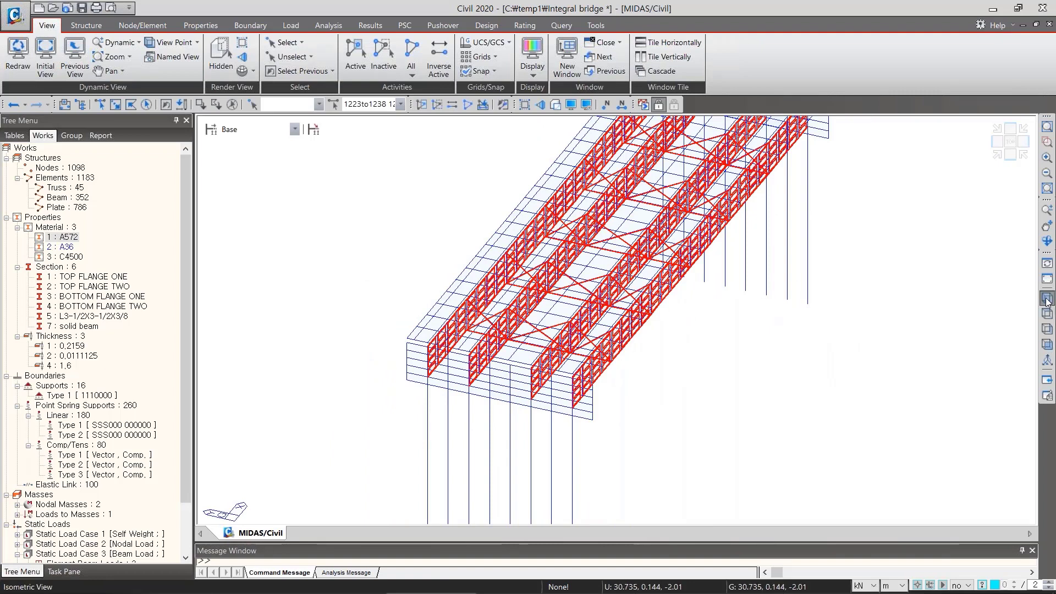
{"action": "left_click", "coordinate": [237, 107]}
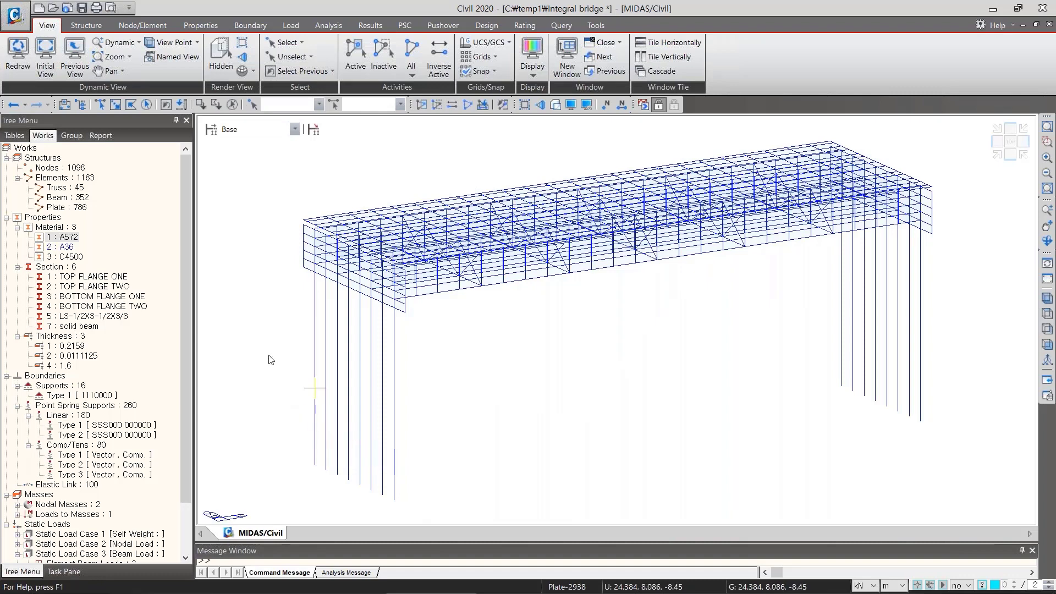
View the Material table from the Works tree's Material entry and close it again
{"action": "left_click", "coordinate": [18, 227]}
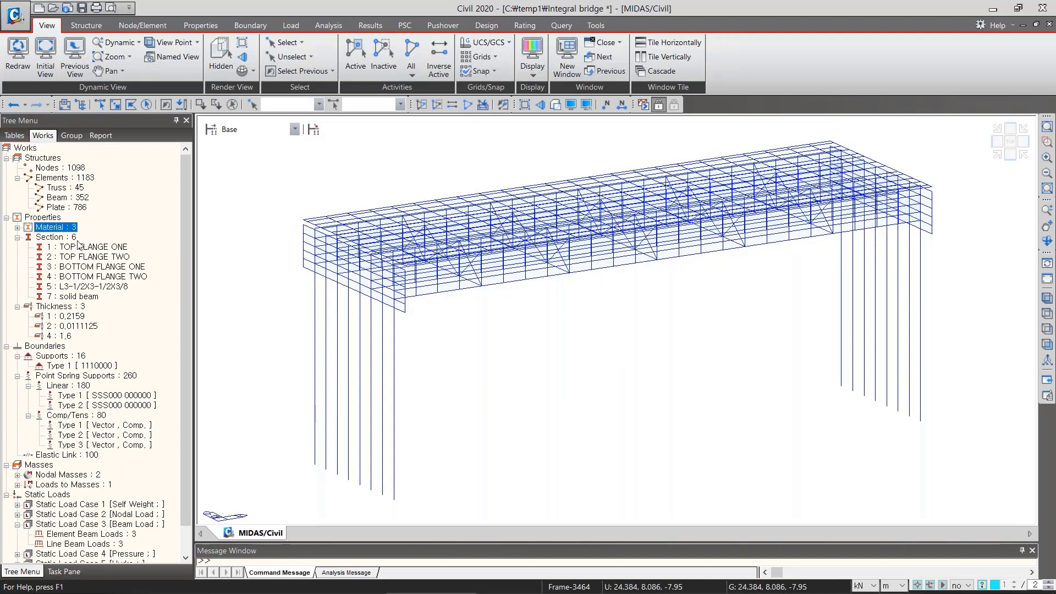
{"action": "double_click", "coordinate": [62, 229]}
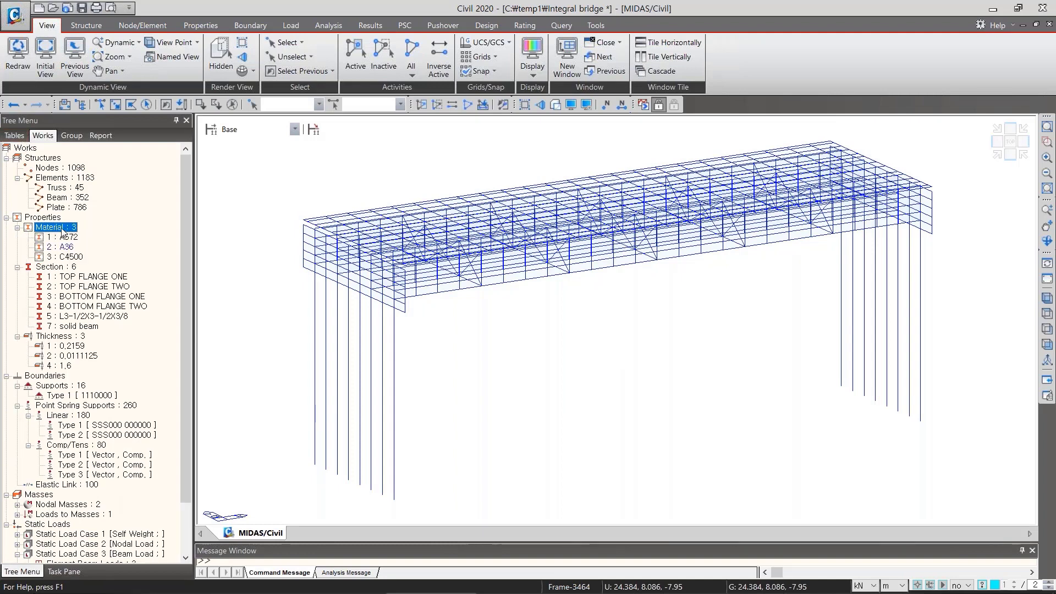
{"action": "right_click", "coordinate": [61, 229]}
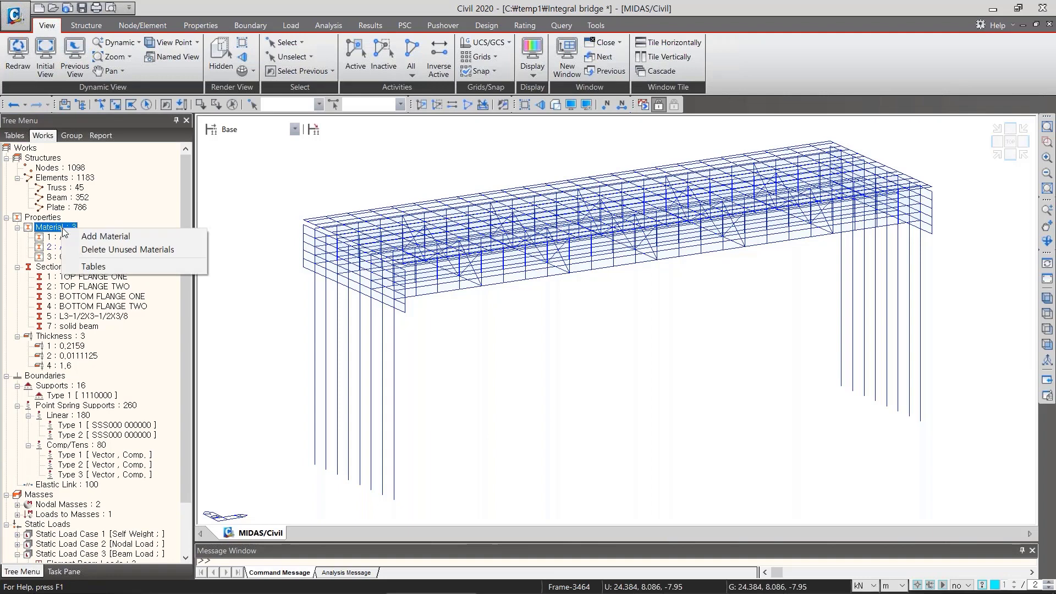
{"action": "left_click", "coordinate": [106, 267]}
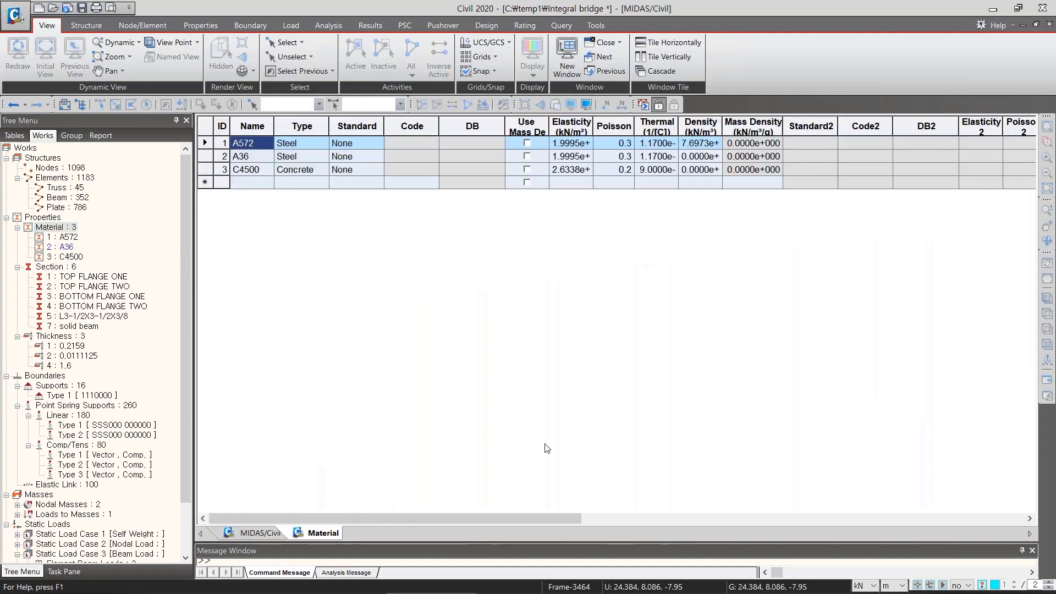
{"action": "right_click", "coordinate": [321, 533]}
{"action": "left_click", "coordinate": [359, 550]}
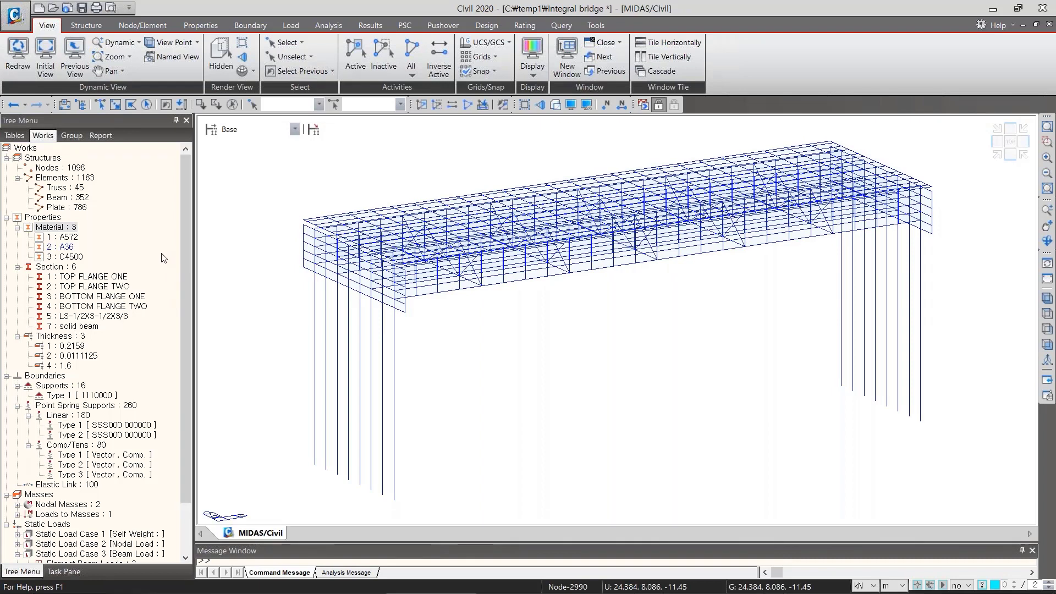
Open the Material table from the Properties group of the Structure Tables
{"action": "left_click", "coordinate": [16, 136]}
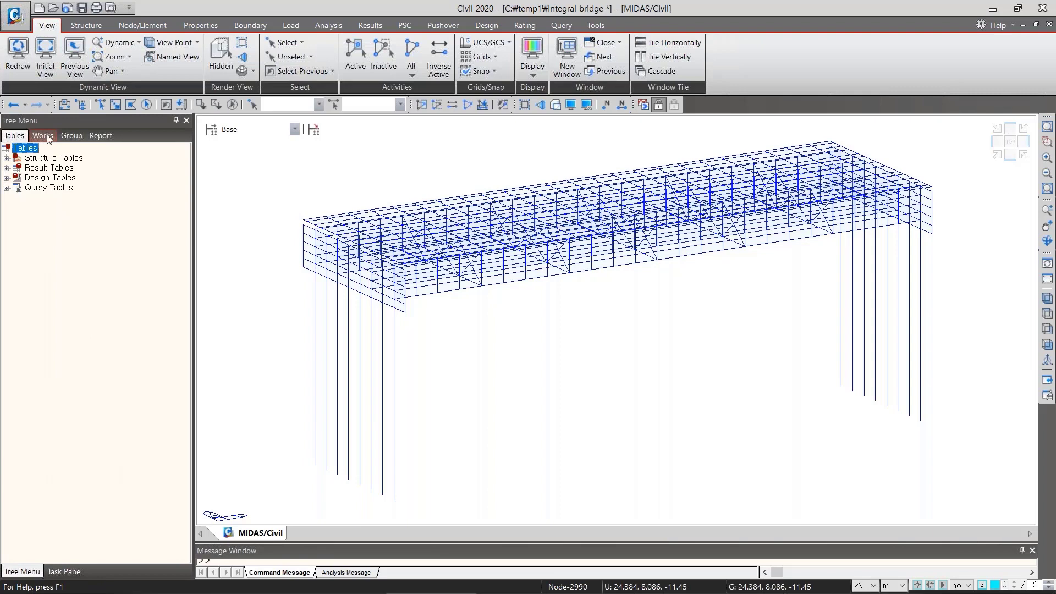
{"action": "left_click", "coordinate": [6, 158]}
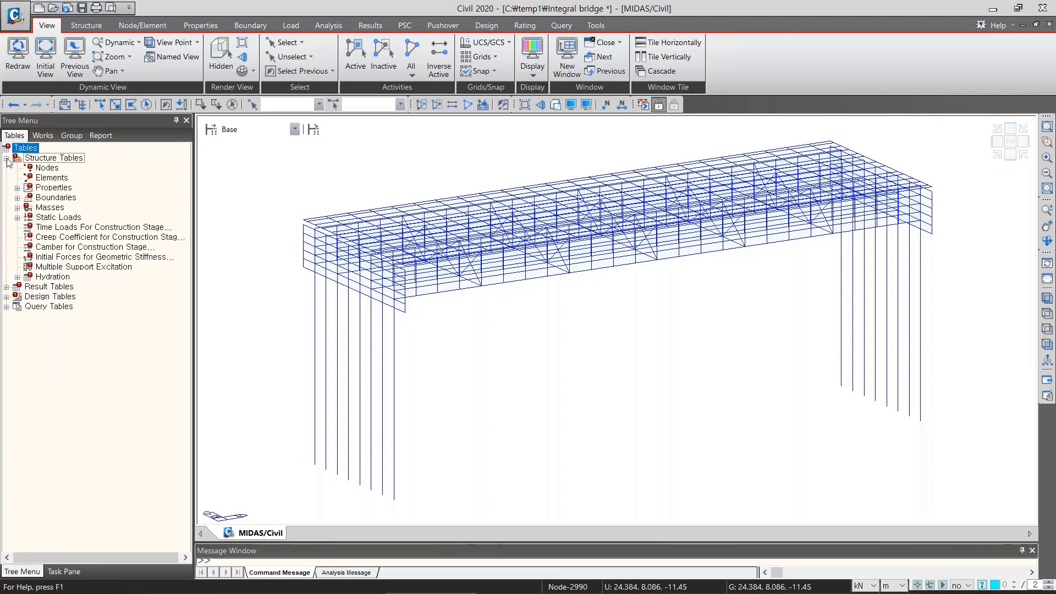
{"action": "left_click", "coordinate": [17, 188]}
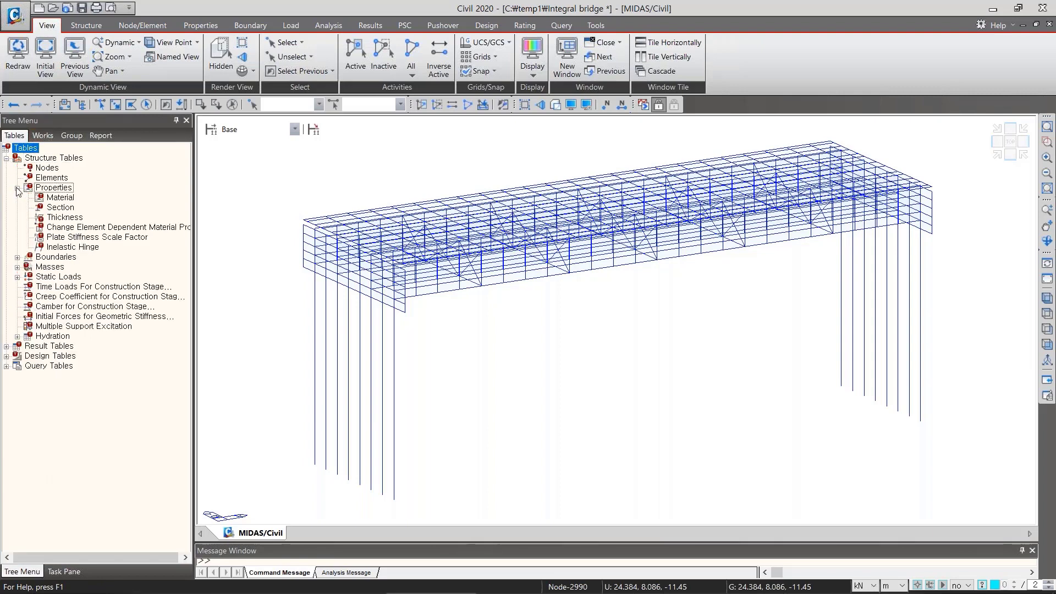
{"action": "double_click", "coordinate": [60, 198]}
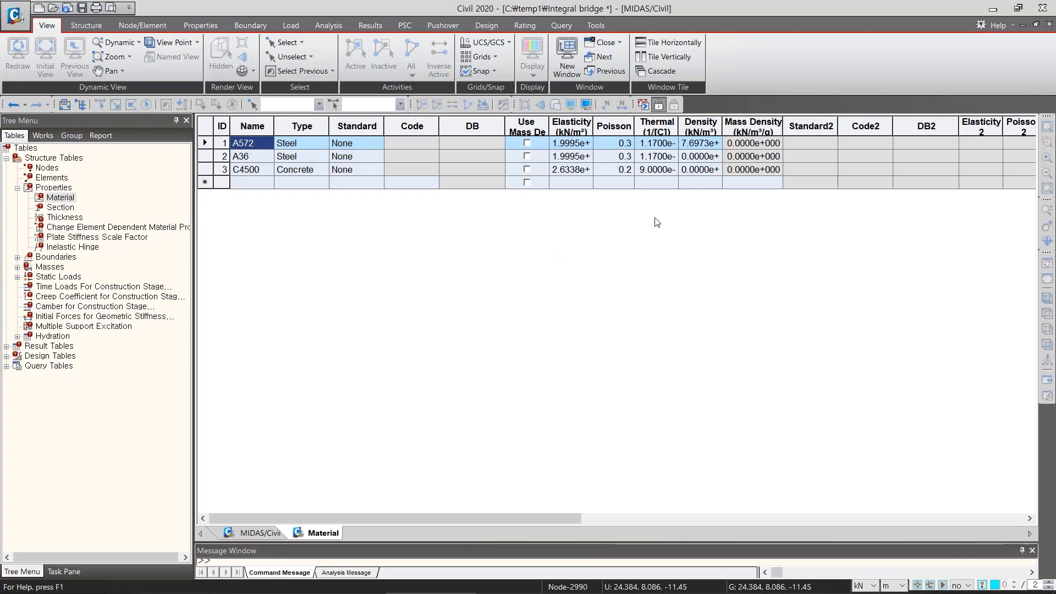
Set the Poisson's ratio of material A36 to 0.45, close the Material table and return to the Works tree
{"action": "double_click", "coordinate": [627, 156]}
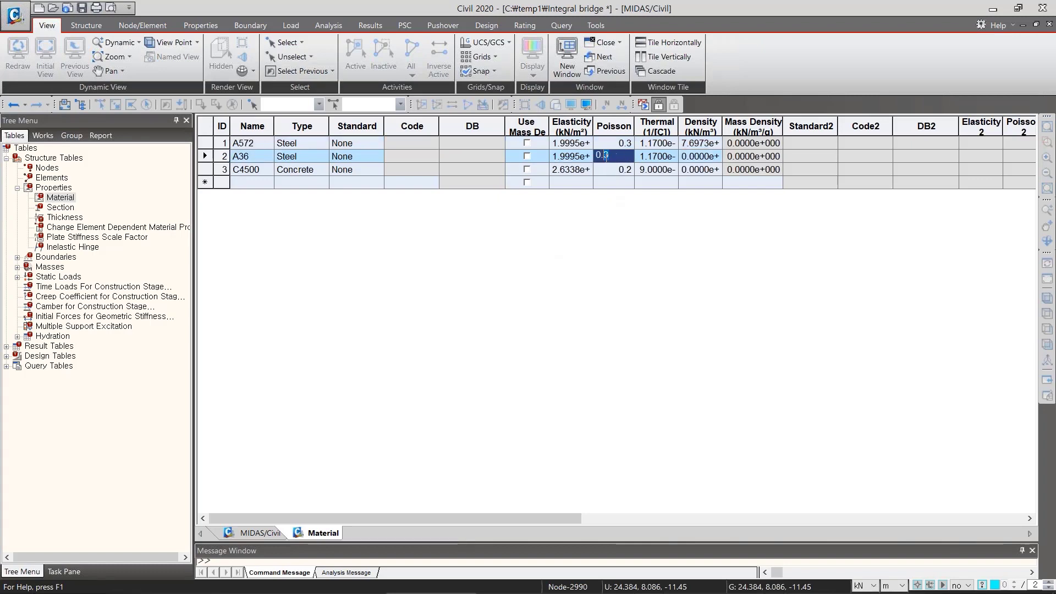
{"action": "type", "text": "0.45"}
{"action": "left_click", "coordinate": [623, 175]}
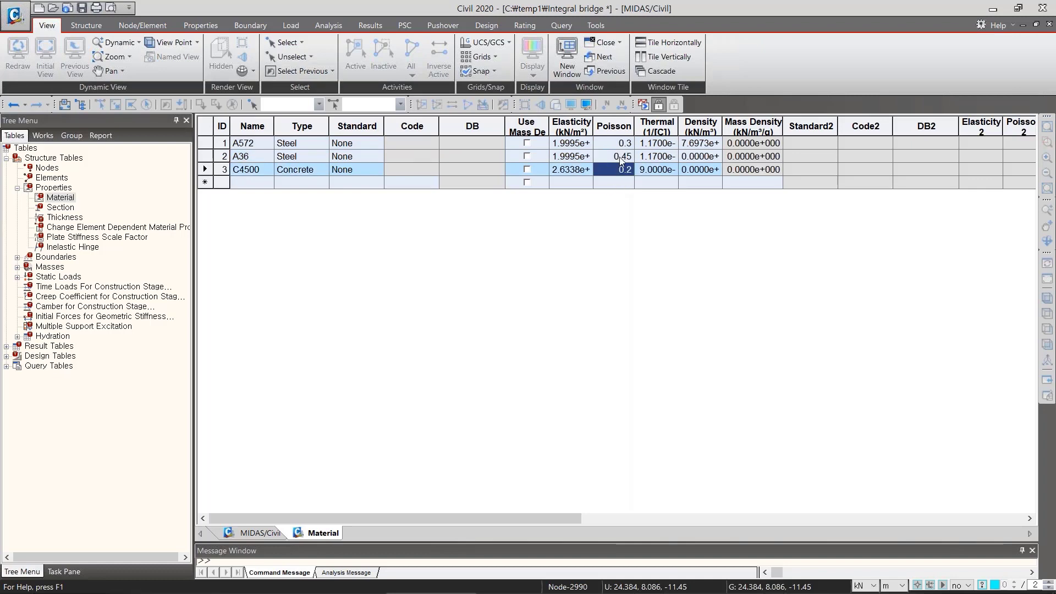
{"action": "left_click", "coordinate": [619, 160]}
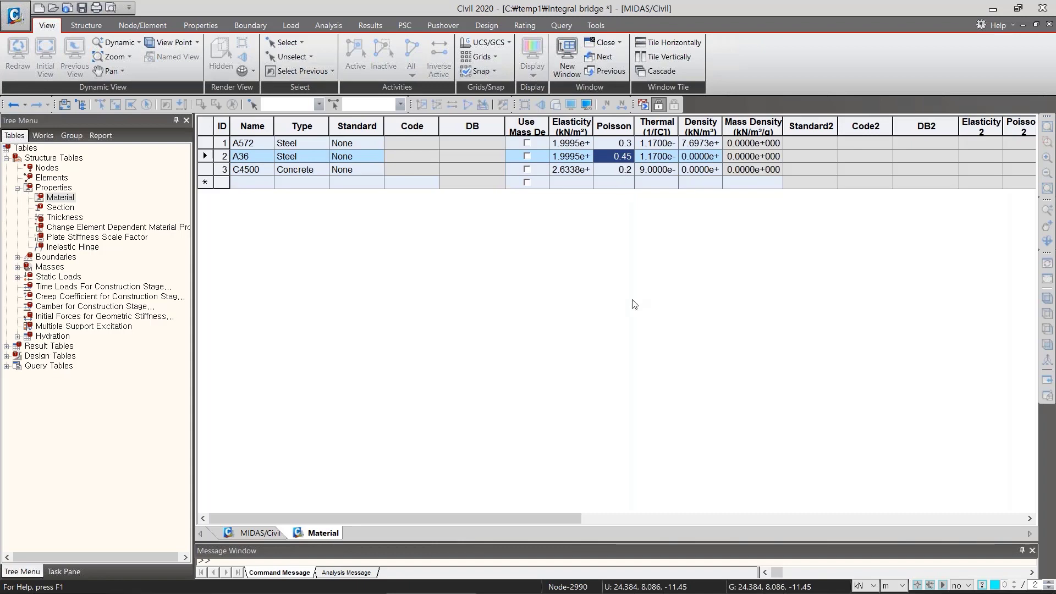
{"action": "right_click", "coordinate": [322, 533]}
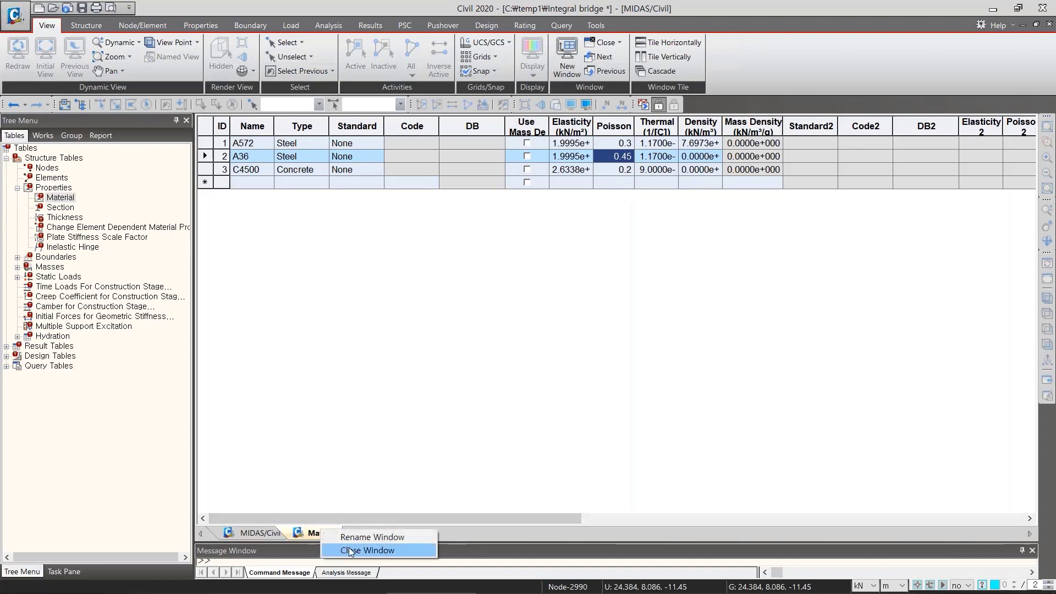
{"action": "left_click", "coordinate": [367, 550]}
{"action": "left_click", "coordinate": [46, 136]}
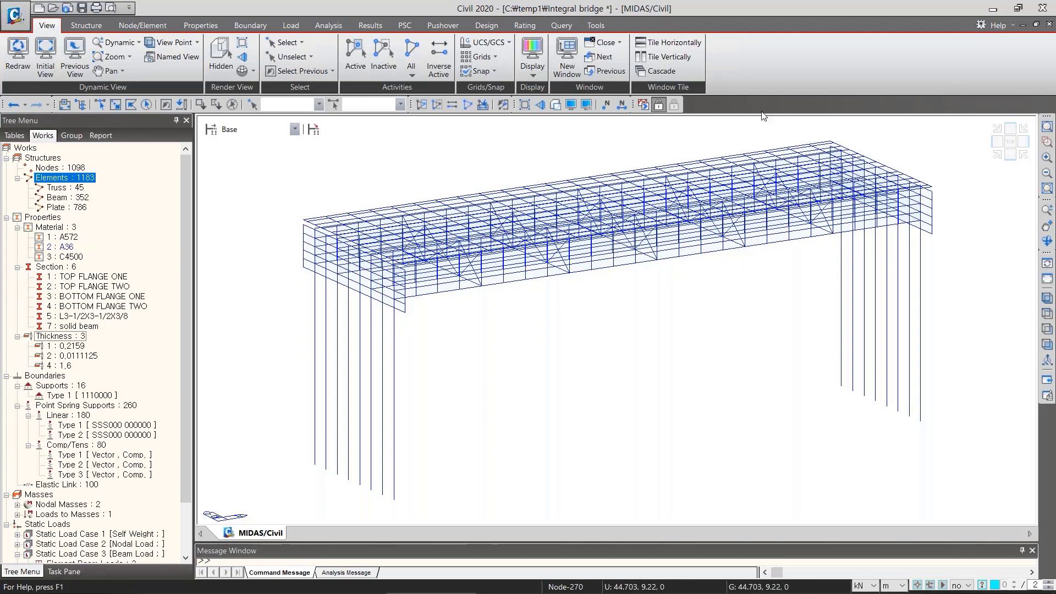
Display Tree Menu 2 as a second tree beside the model
{"action": "right_click", "coordinate": [794, 105]}
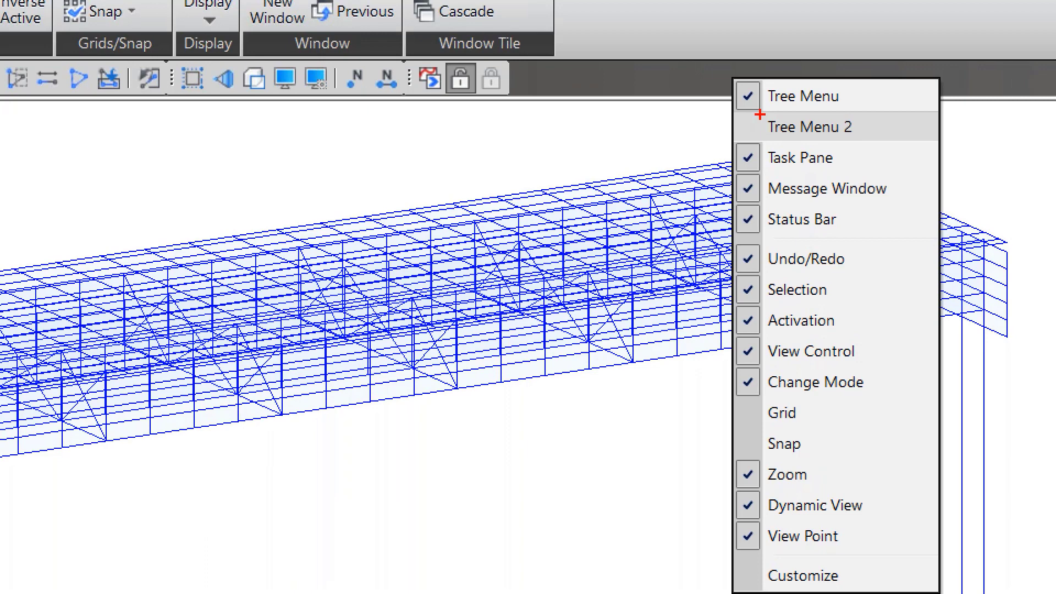
{"action": "mouse_move", "coordinate": [760, 114]}
{"action": "left_mouse_down", "text": "shift"}
{"action": "mouse_move", "coordinate": [871, 113]}
{"action": "mouse_move", "coordinate": [882, 127]}
{"action": "mouse_move", "coordinate": [872, 115]}
{"action": "mouse_move", "coordinate": [868, 151]}
{"action": "mouse_move", "coordinate": [742, 127]}
{"action": "left_mouse_up", "text": "shift"}
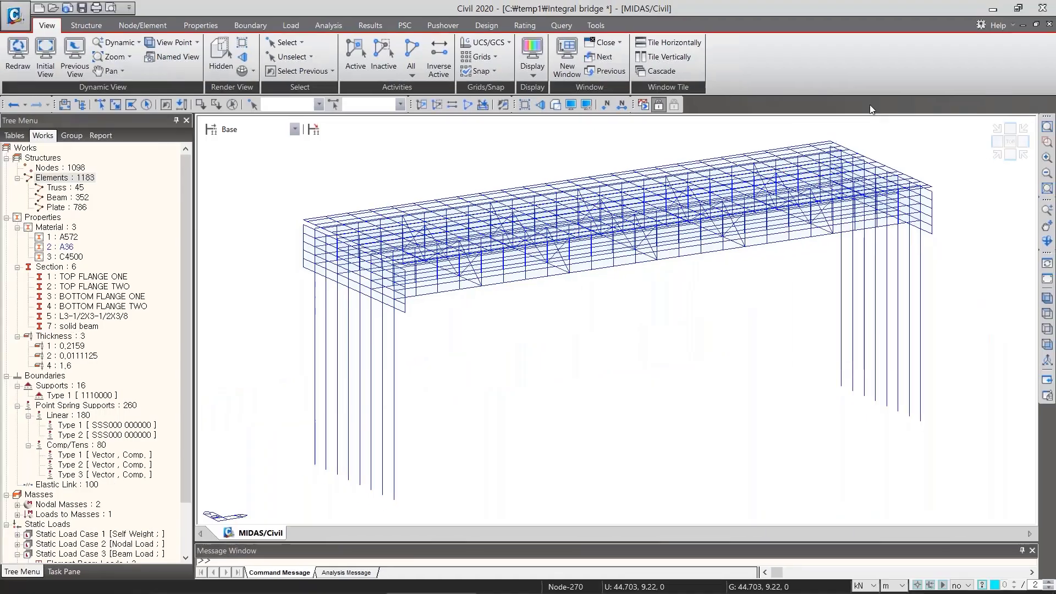
{"action": "right_click", "coordinate": [758, 88]}
{"action": "left_click", "coordinate": [809, 128]}
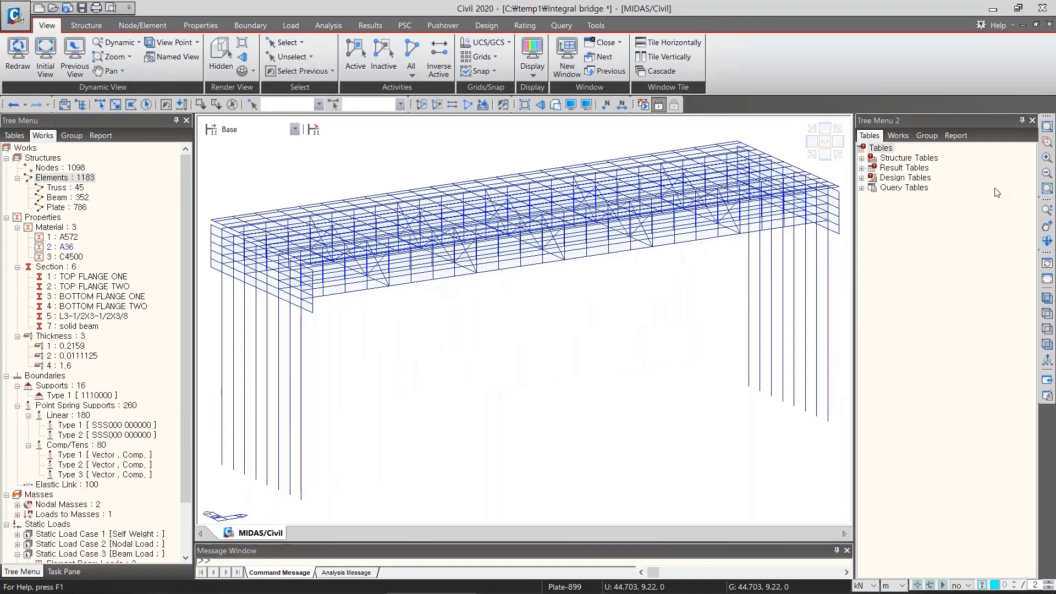
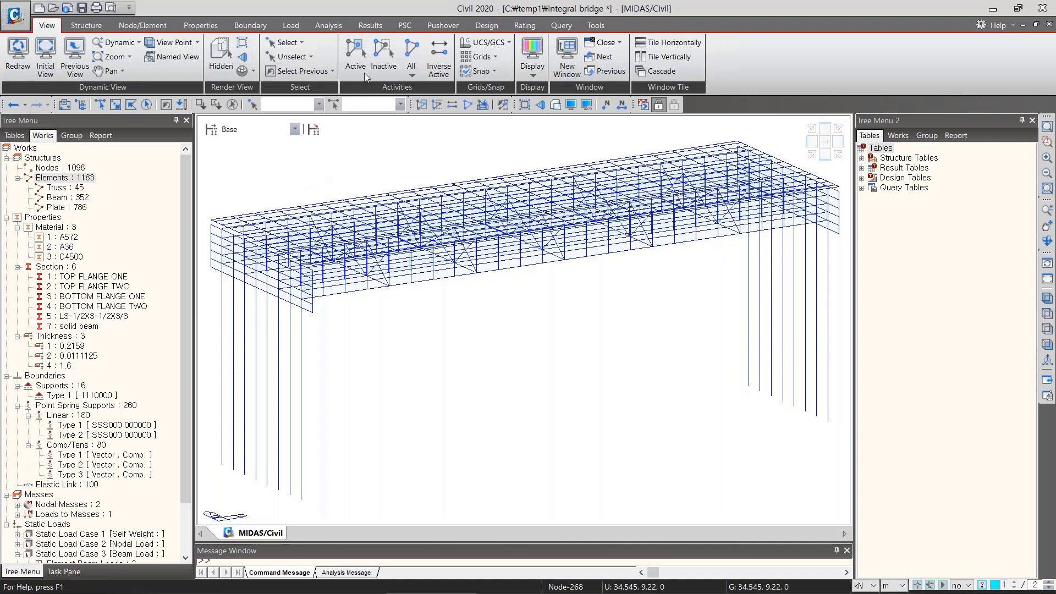
Open the Create Elements form from the model view, look through its settings and close it without creating anything
{"action": "right_click", "coordinate": [384, 163]}
{"action": "mouse_move", "coordinate": [428, 185]}
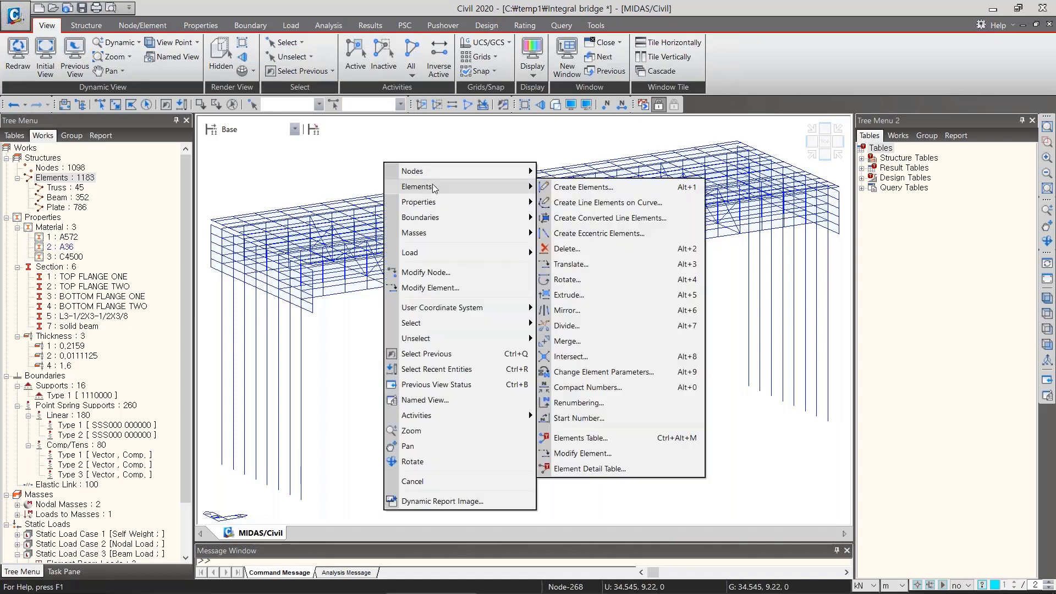
{"action": "left_click", "coordinate": [490, 189]}
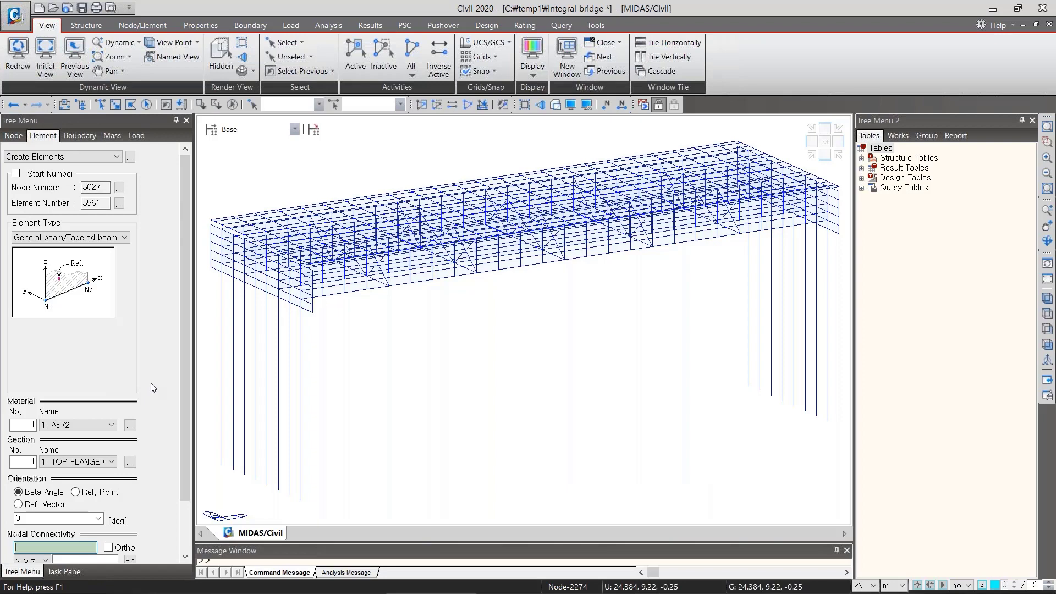
{"action": "scroll", "coordinate": [163, 380], "scroll_direction": "down", "scroll_amount": 3}
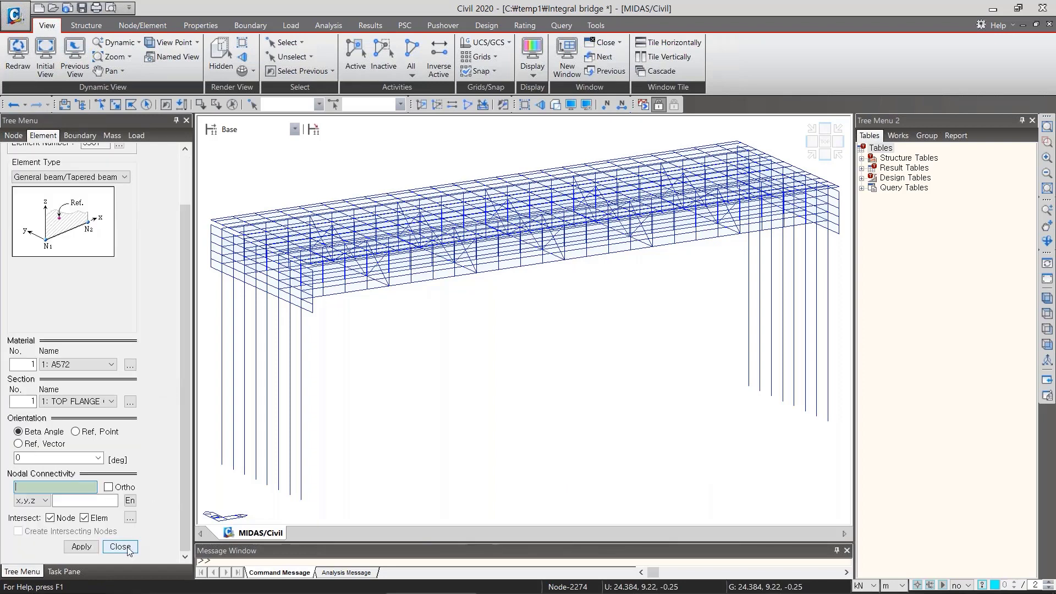
{"action": "left_click", "coordinate": [120, 547]}
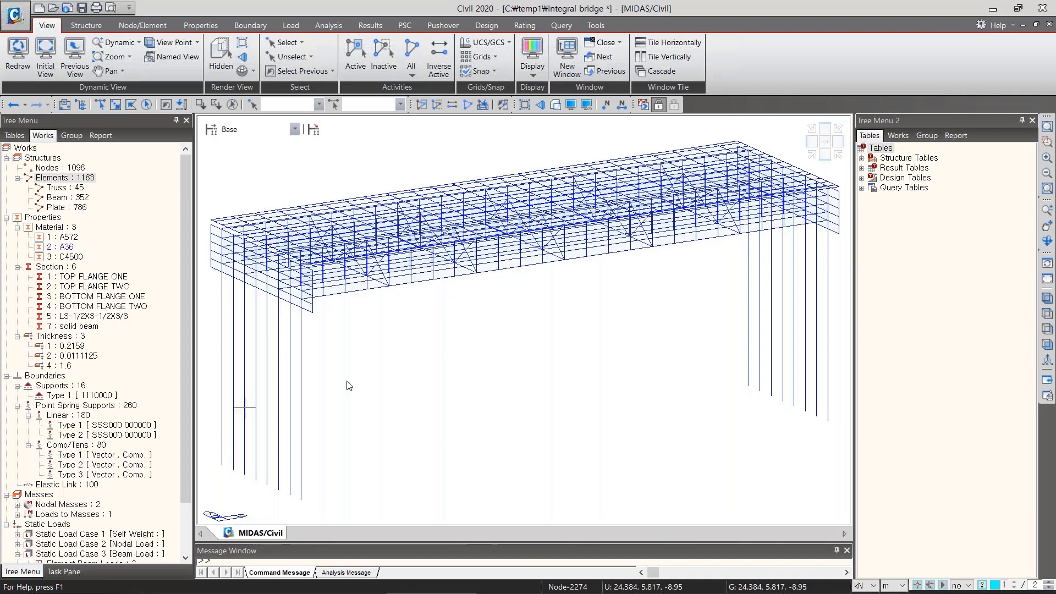
Open the Create Elements form from the model view and close Tree Menu 2
{"action": "right_click", "coordinate": [432, 184]}
{"action": "mouse_move", "coordinate": [473, 217]}
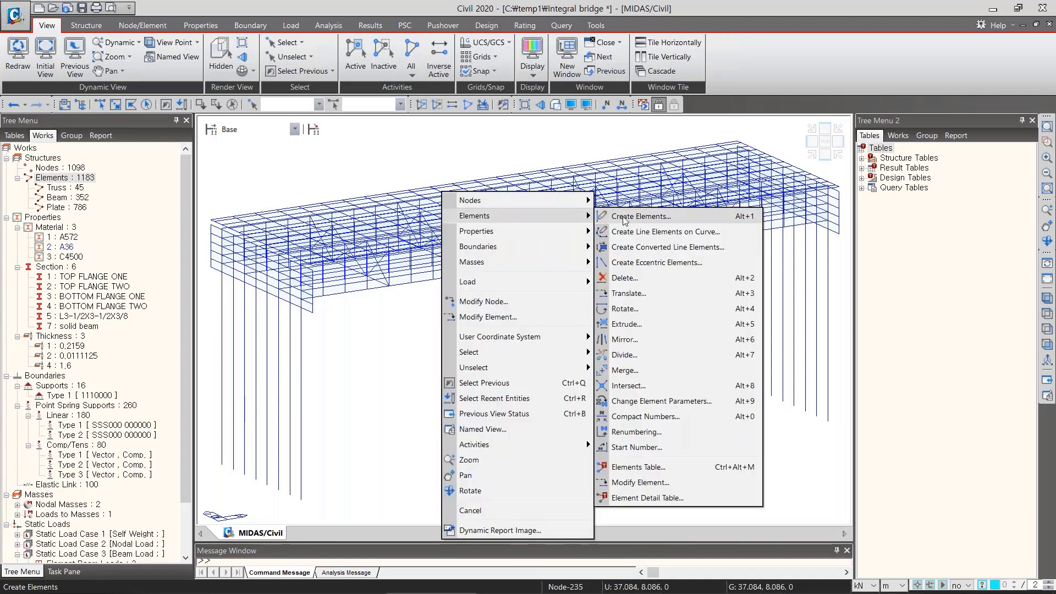
{"action": "left_click", "coordinate": [633, 216]}
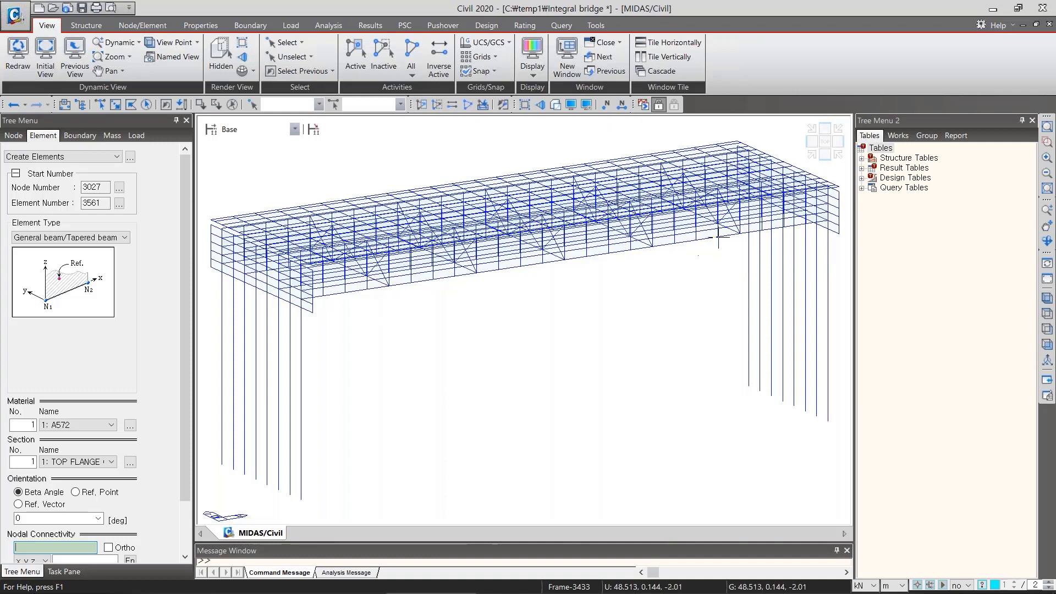
{"action": "left_click", "coordinate": [1033, 120]}
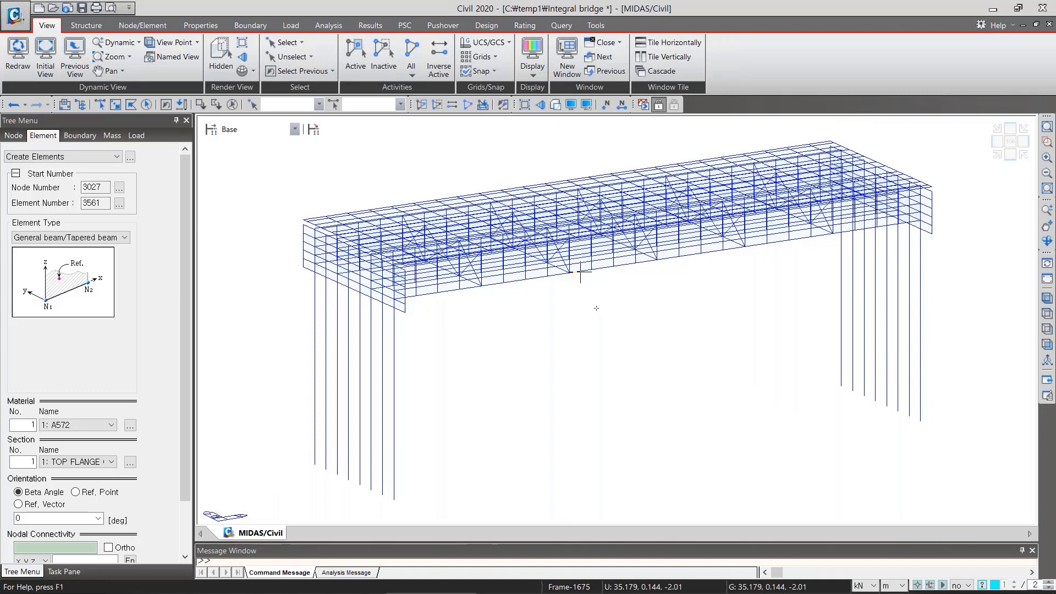
{"action": "mouse_move", "coordinate": [580, 271]}
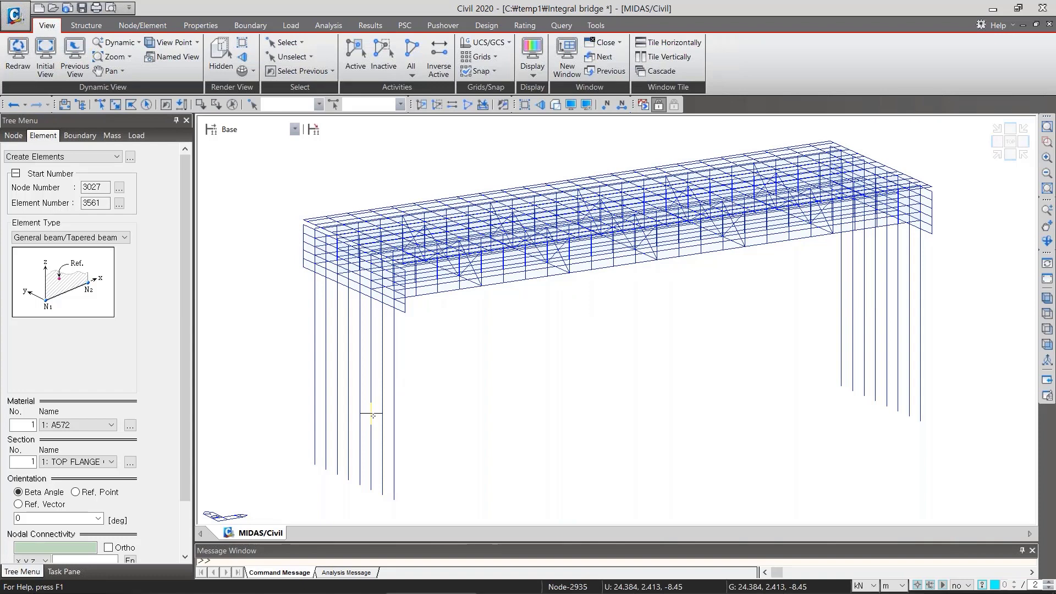
{"action": "mouse_move", "coordinate": [372, 415]}
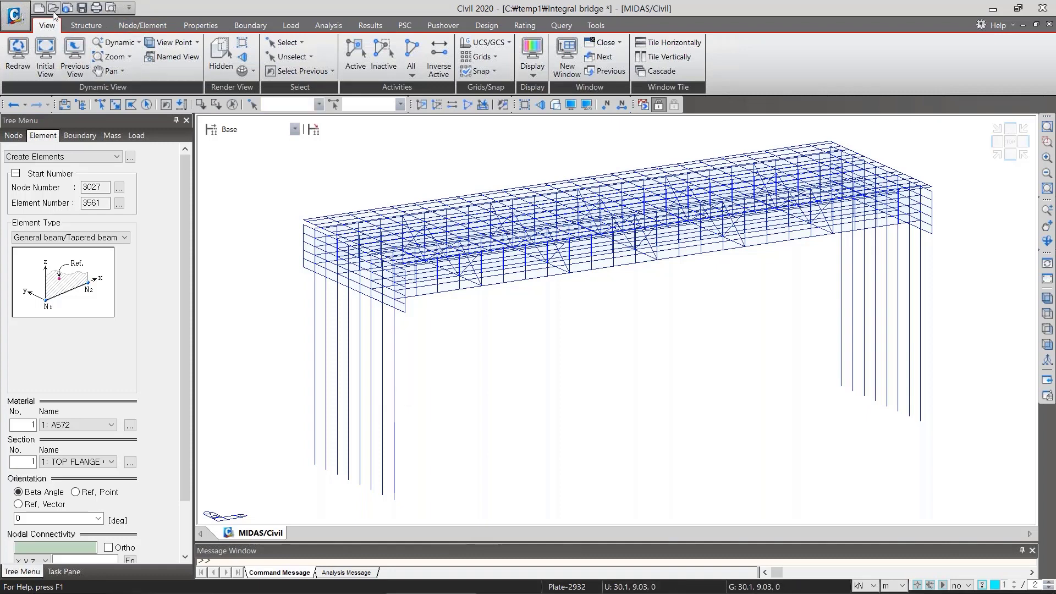
Open the FCM model from the C:\temp1 folder in place of Integral bridge and display it in Hidden view
{"action": "key", "text": "ctrl+o"}
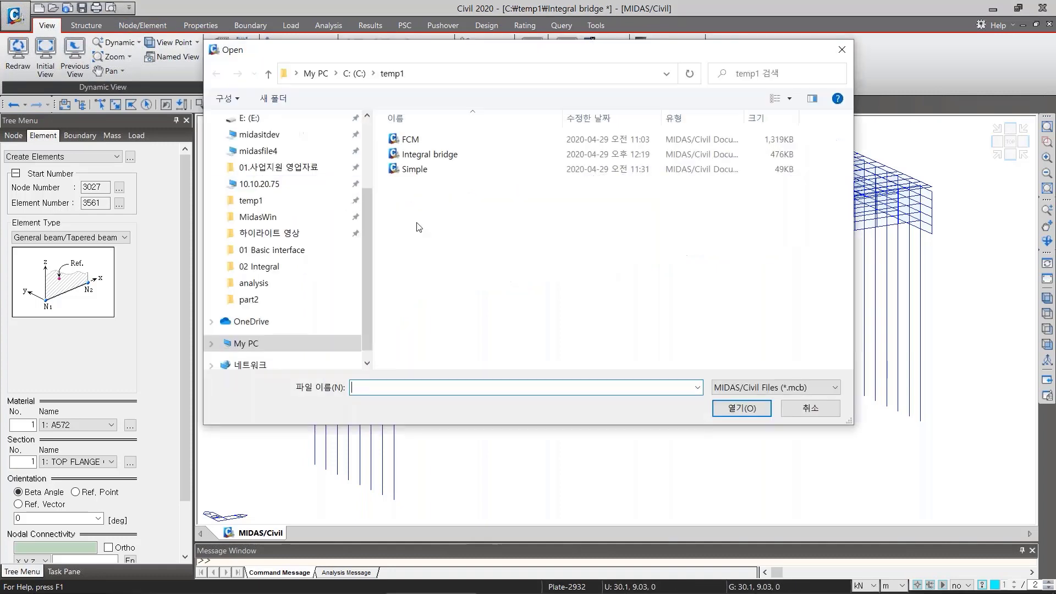
{"action": "double_click", "coordinate": [416, 144]}
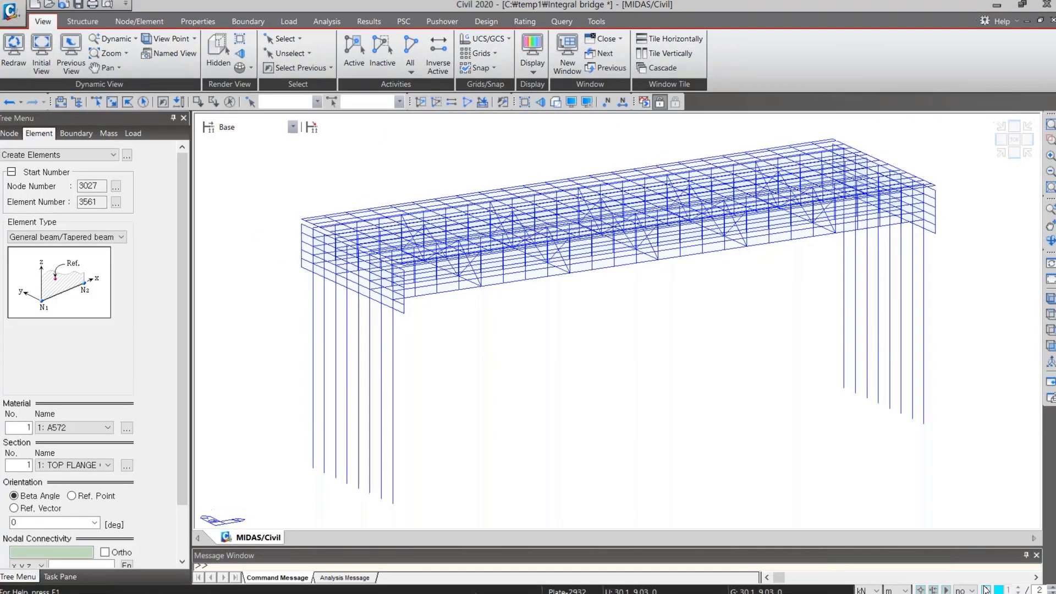
{"action": "key", "text": "ctrl+n"}
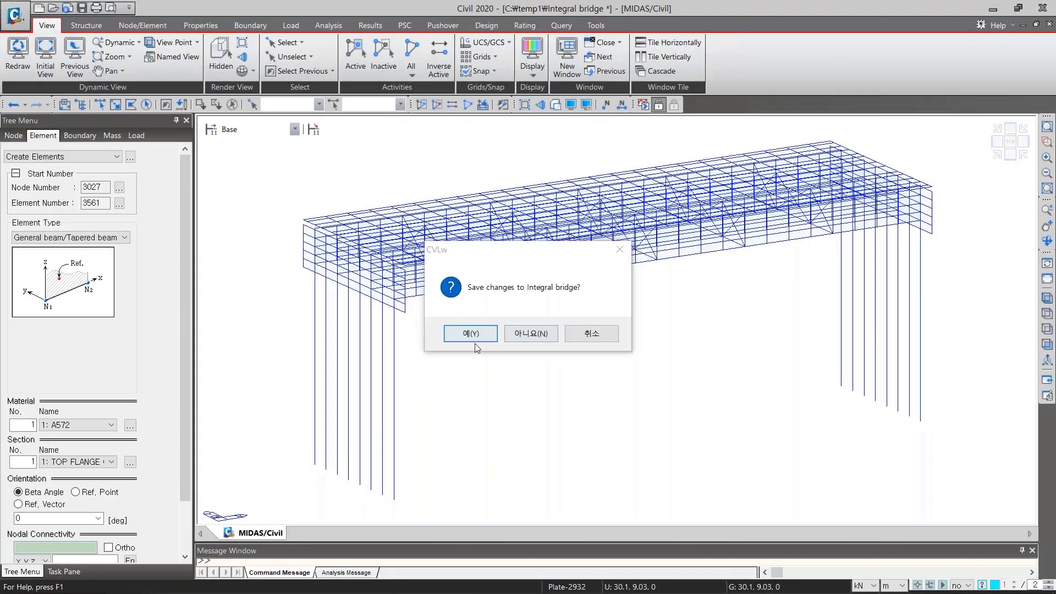
{"action": "left_click", "coordinate": [493, 341]}
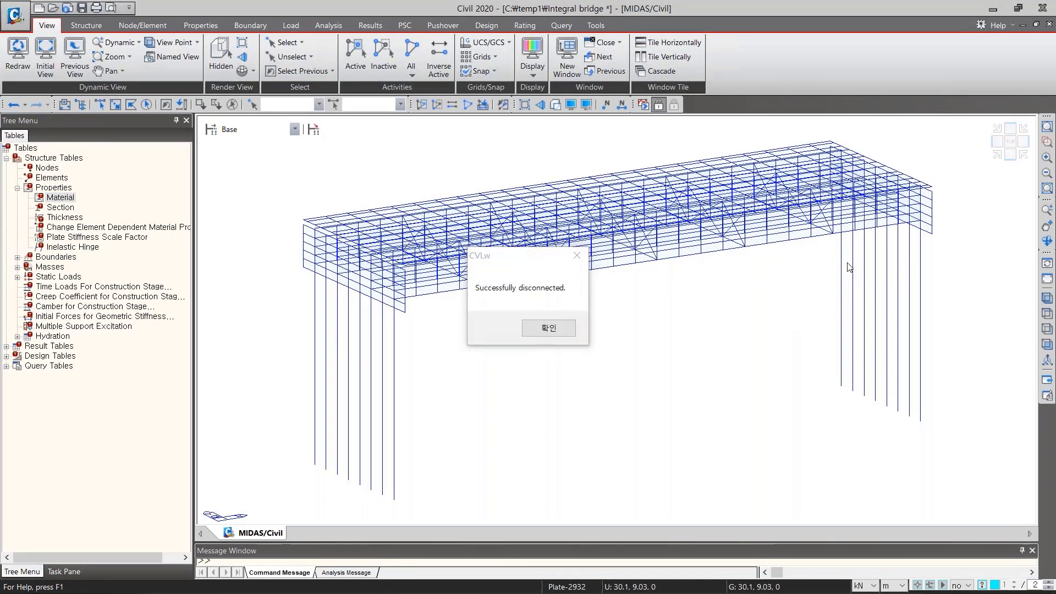
{"action": "left_click", "coordinate": [548, 329]}
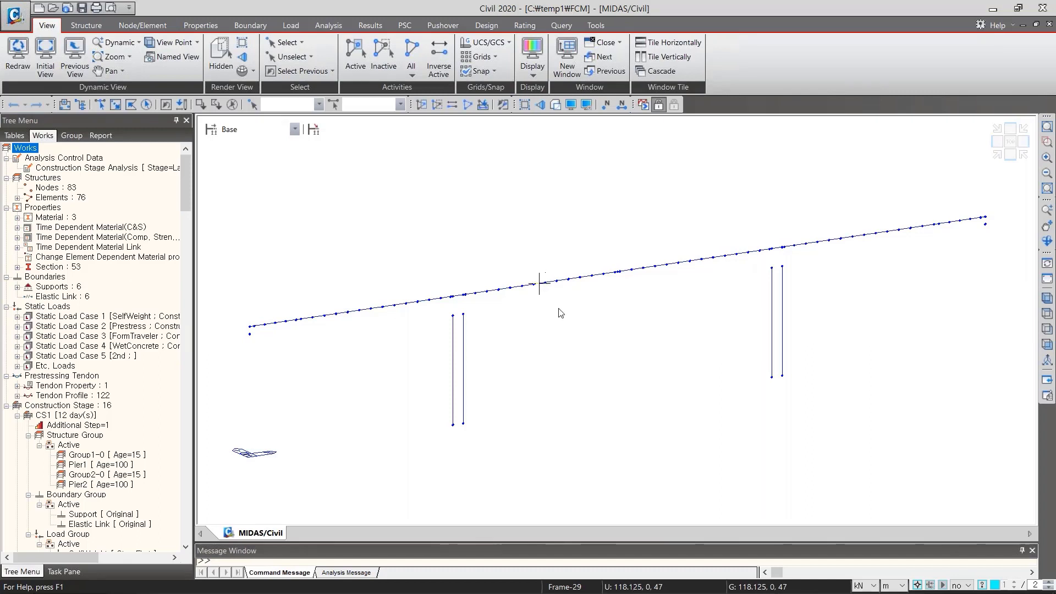
{"action": "left_click", "coordinate": [565, 104]}
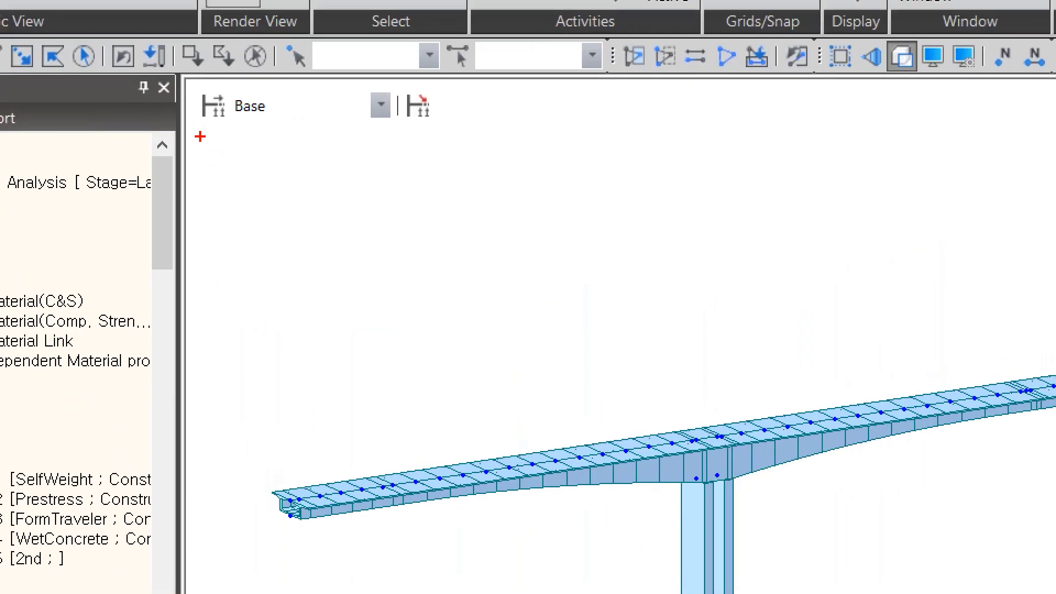
{"action": "mouse_move", "coordinate": [199, 136]}
{"action": "left_mouse_down"}
{"action": "mouse_move", "coordinate": [432, 133]}
{"action": "mouse_move", "coordinate": [453, 81]}
{"action": "mouse_move", "coordinate": [179, 83]}
{"action": "mouse_move", "coordinate": [190, 144]}
{"action": "mouse_move", "coordinate": [205, 146]}
{"action": "left_mouse_up"}
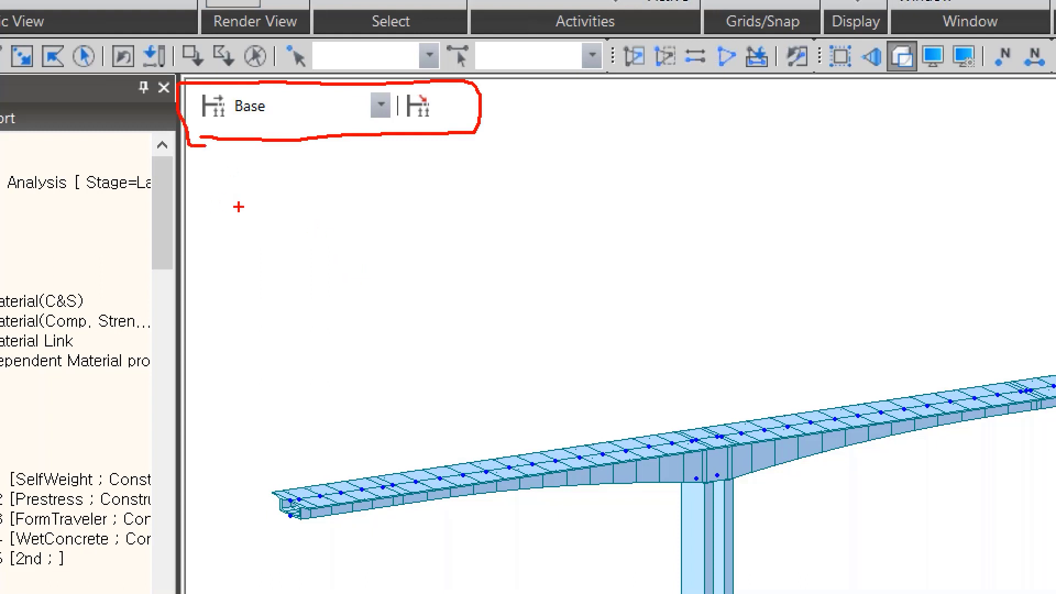
{"action": "mouse_move", "coordinate": [217, 120]}
{"action": "left_mouse_down"}
{"action": "mouse_move", "coordinate": [219, 88]}
{"action": "mouse_move", "coordinate": [222, 128]}
{"action": "left_mouse_up"}
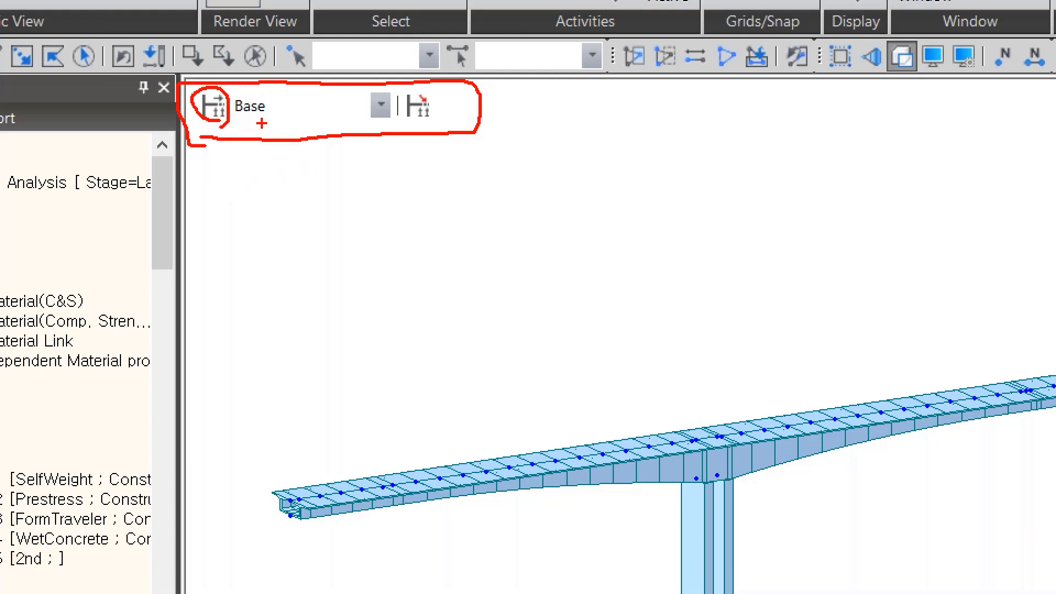
{"action": "left_click_drag", "start_coordinate": [260, 122], "coordinate": [370, 120]}
{"action": "left_click_drag", "start_coordinate": [406, 126], "coordinate": [439, 126]}
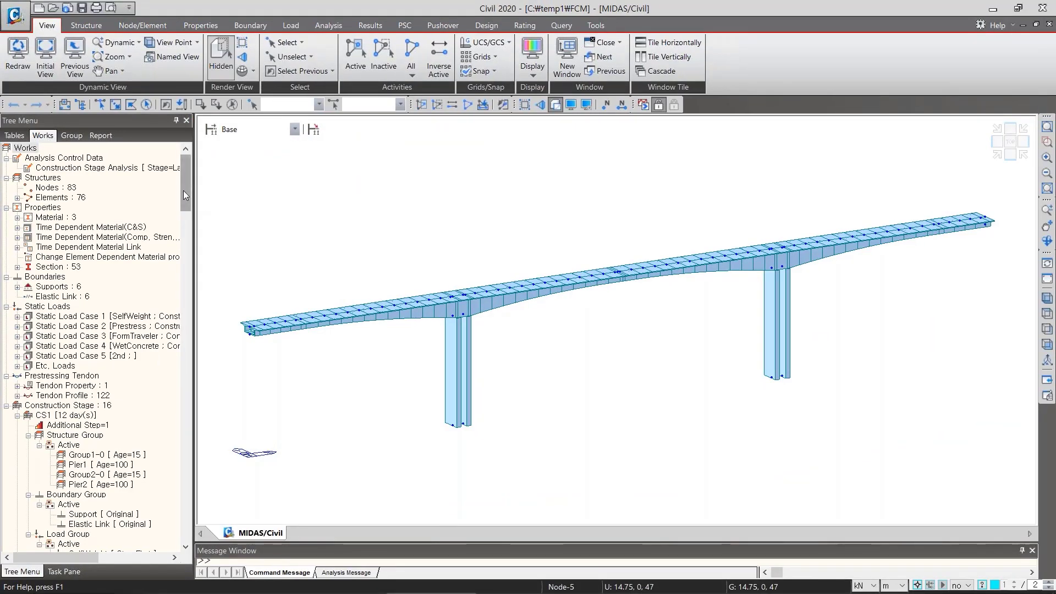
Examine the construction stages in the Works tree from CS1 through CS16, including their structure, boundary and load groups
{"action": "scroll", "coordinate": [183, 194], "scroll_direction": "down", "scroll_amount": 2}
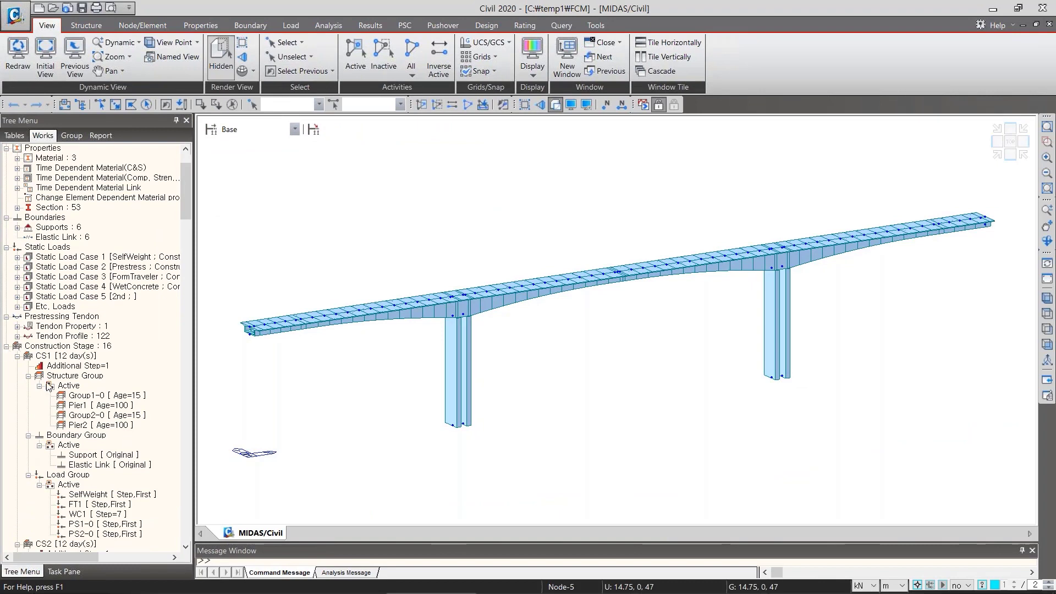
{"action": "scroll", "coordinate": [72, 407], "scroll_direction": "down", "scroll_amount": 3}
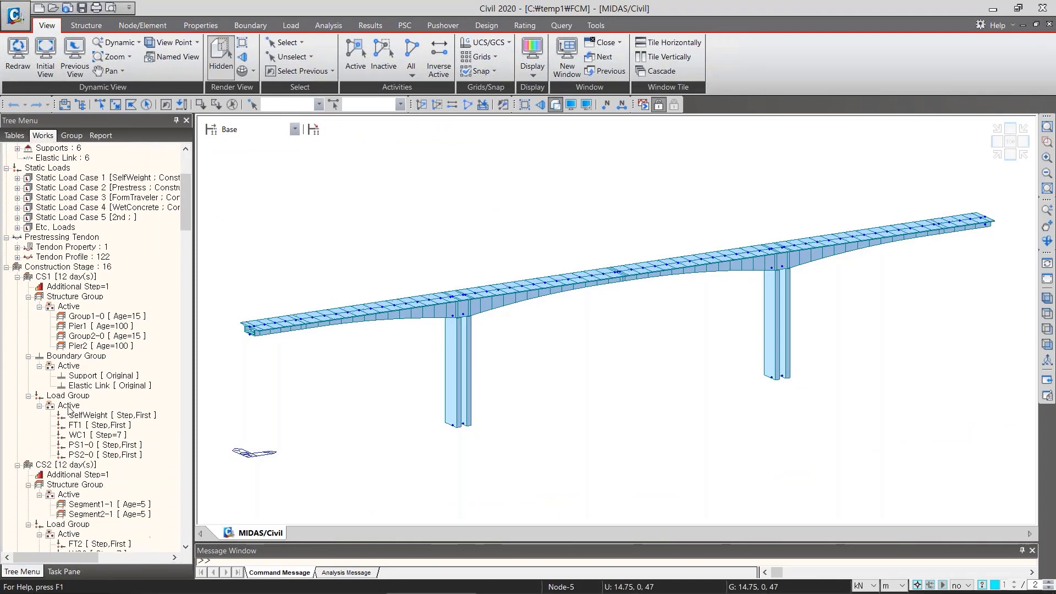
{"action": "scroll", "coordinate": [69, 410], "scroll_direction": "down", "scroll_amount": 2}
{"action": "left_click", "coordinate": [91, 208]}
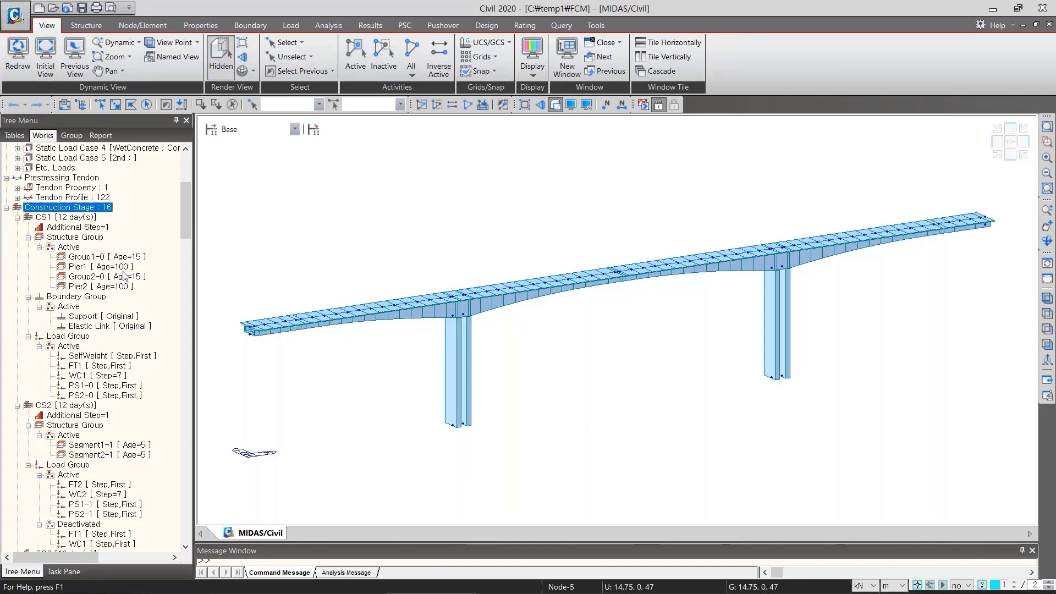
{"action": "scroll", "coordinate": [95, 298], "scroll_direction": "down", "scroll_amount": 1}
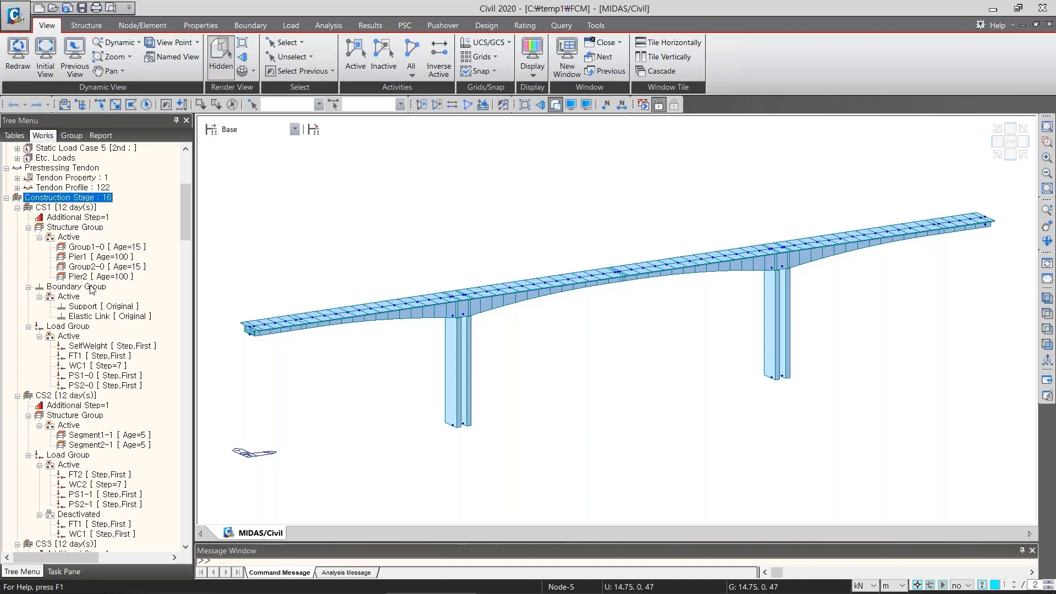
{"action": "left_click_drag", "start_coordinate": [186, 207], "coordinate": [190, 536]}
{"action": "left_click", "coordinate": [88, 256]}
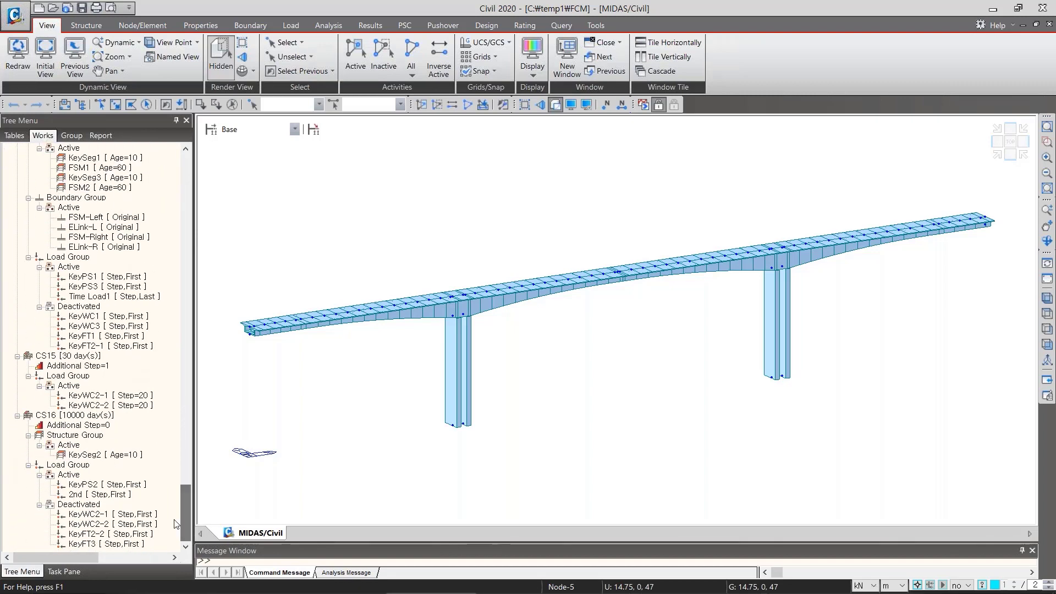
{"action": "left_click", "coordinate": [49, 417]}
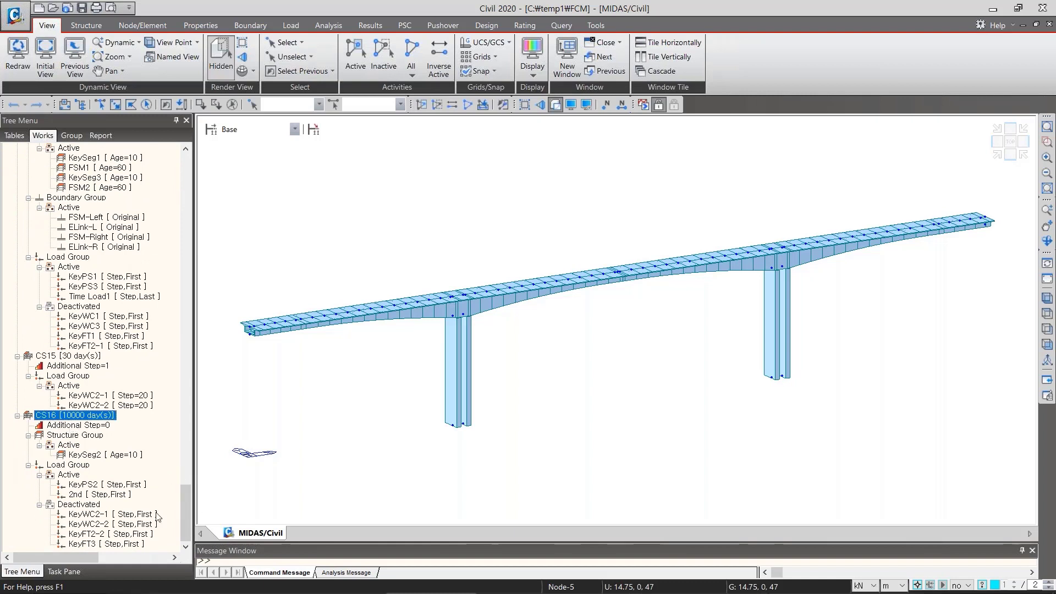
{"action": "left_click_drag", "start_coordinate": [190, 507], "coordinate": [190, 502]}
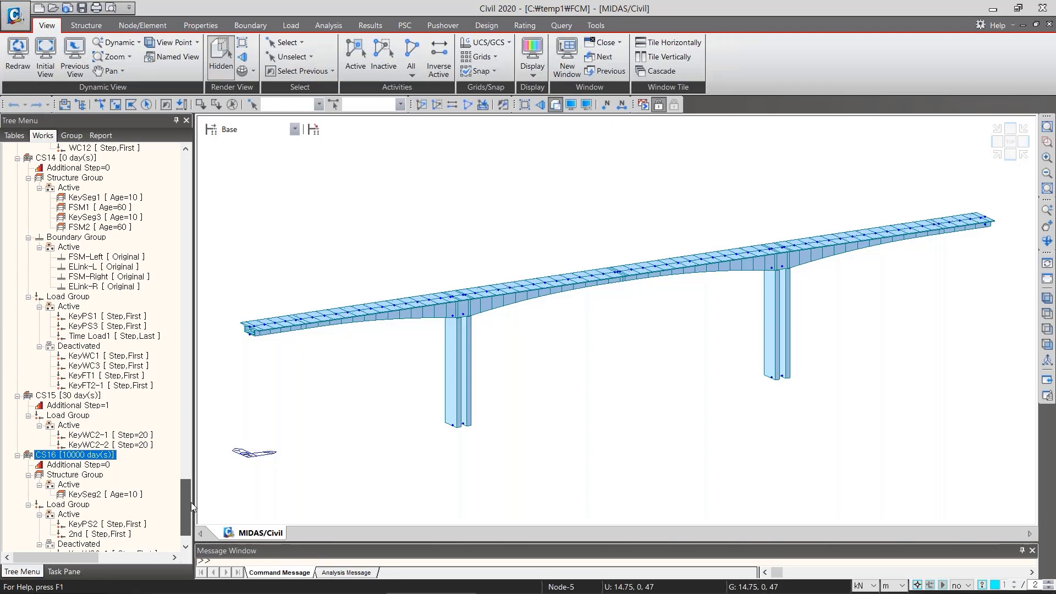
{"action": "left_click_drag", "start_coordinate": [190, 502], "coordinate": [180, 155]}
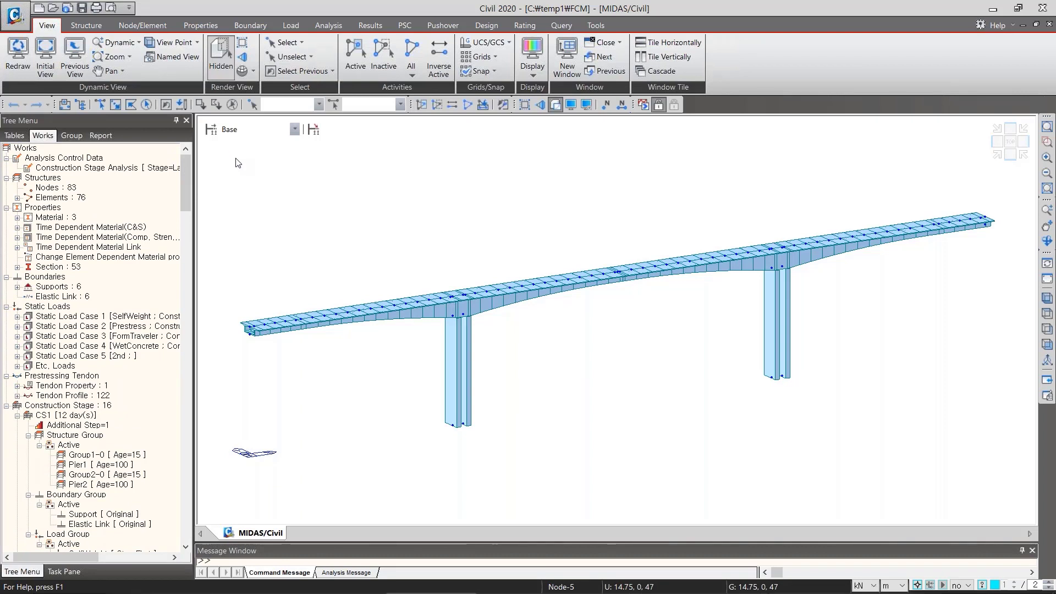
{"action": "key", "text": "ctrl+2"}
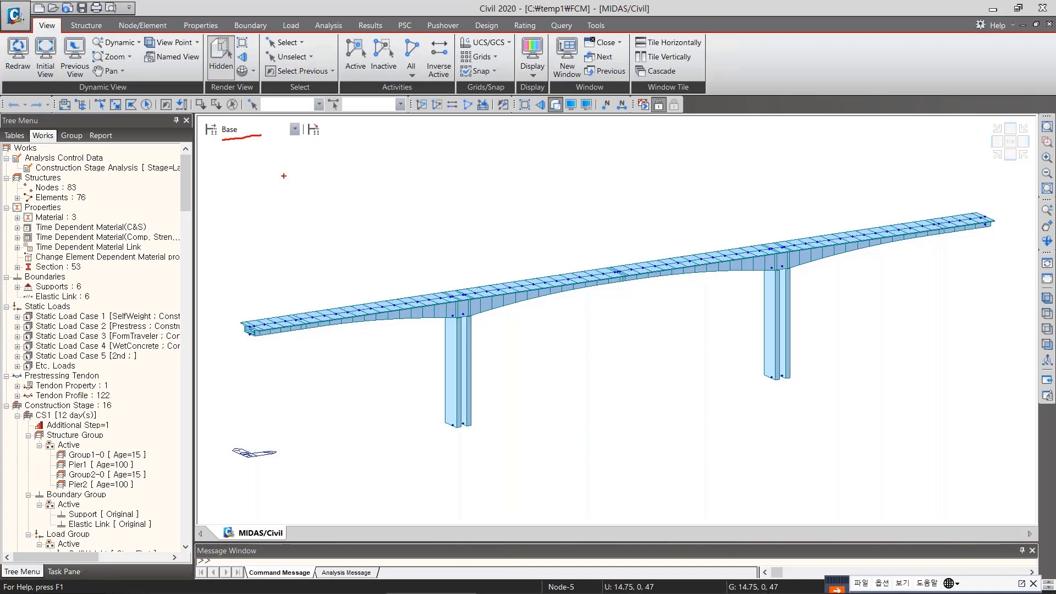
{"action": "key", "text": "Escape"}
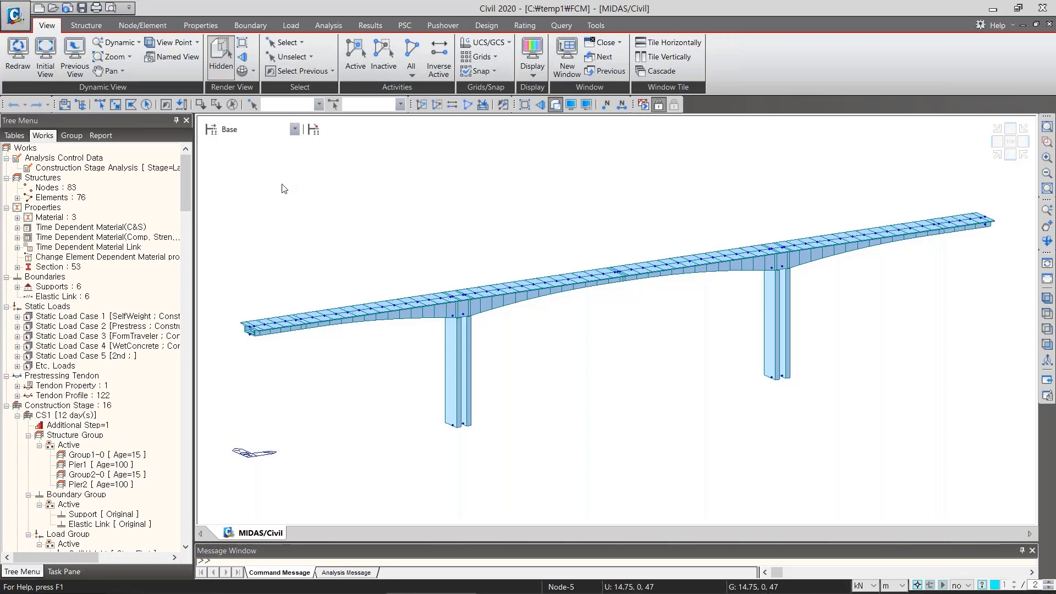
Open the Construction Stage list from the model view and show the definition of stage CS1
{"action": "left_click", "coordinate": [211, 138]}
{"action": "left_click_drag", "start_coordinate": [519, 223], "coordinate": [538, 222]}
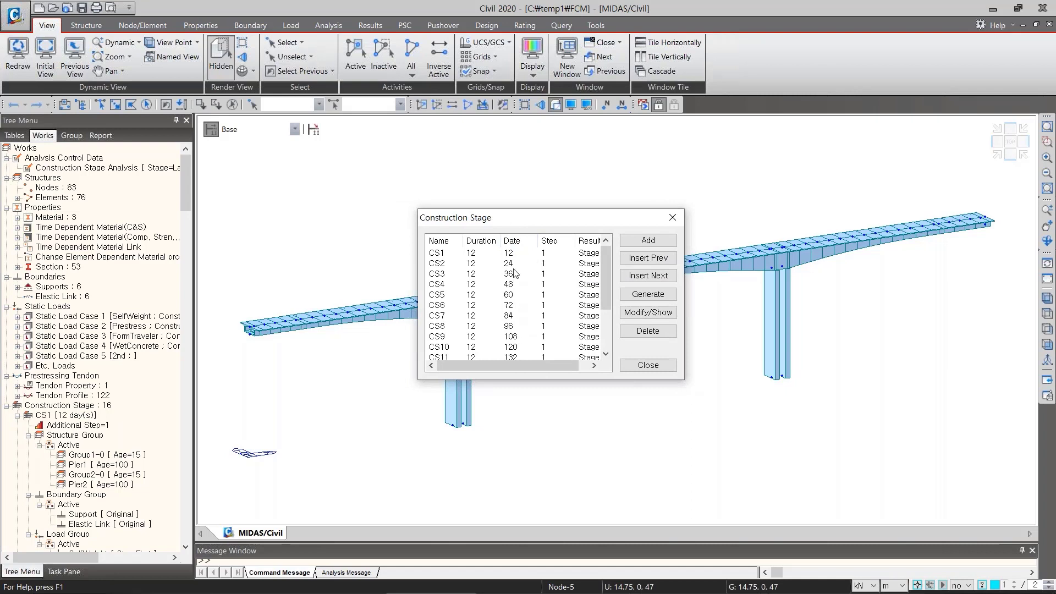
{"action": "mouse_move", "coordinate": [606, 266]}
{"action": "left_mouse_down"}
{"action": "mouse_move", "coordinate": [606, 321]}
{"action": "mouse_move", "coordinate": [610, 259]}
{"action": "left_mouse_up"}
{"action": "left_click", "coordinate": [454, 254]}
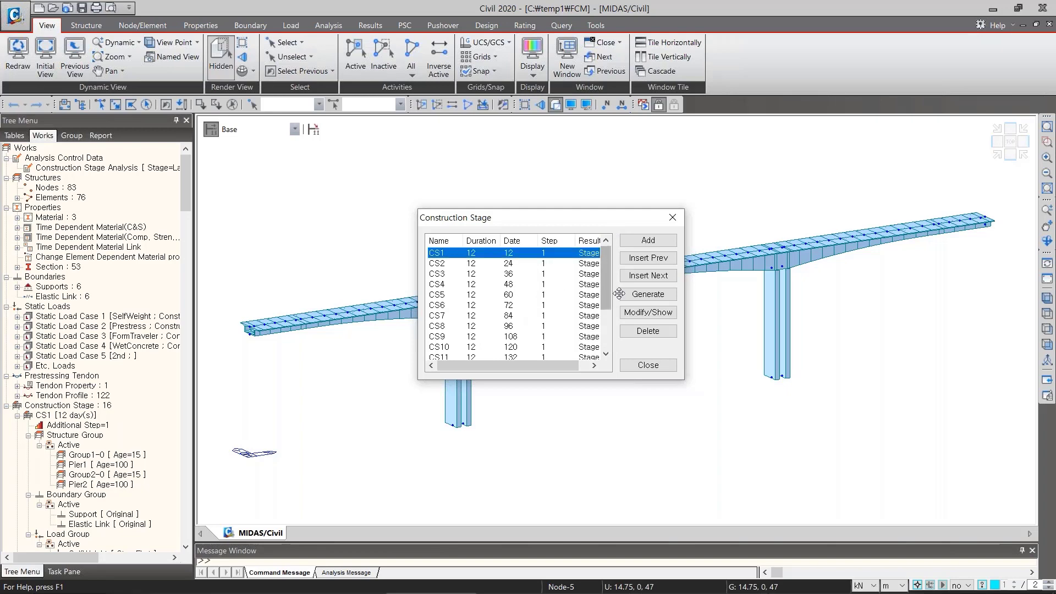
{"action": "left_click", "coordinate": [653, 313]}
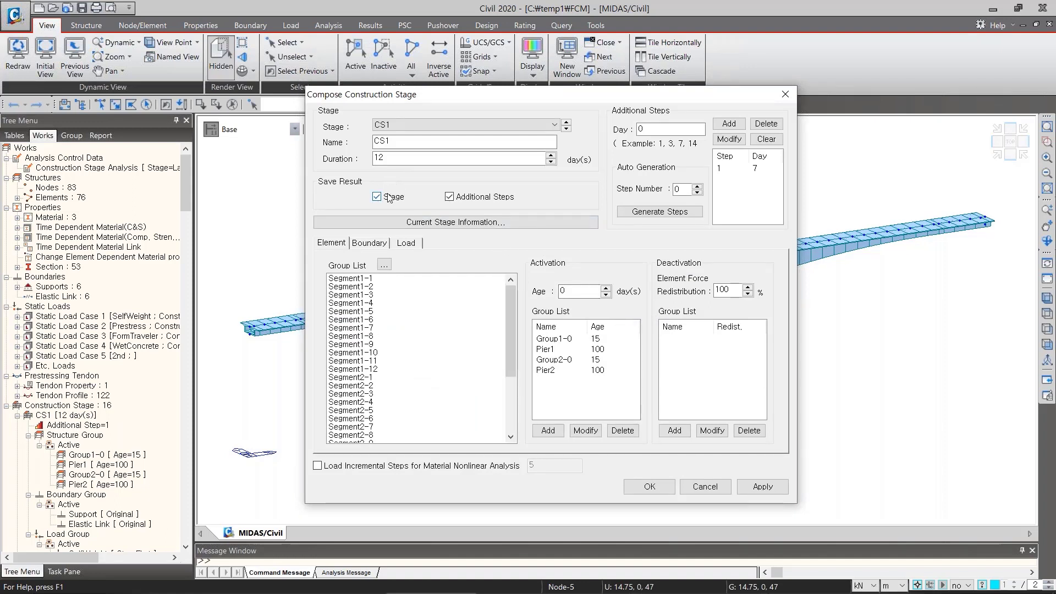
{"action": "key", "text": "ctrl+2"}
{"action": "left_click_drag", "start_coordinate": [325, 169], "coordinate": [394, 171]}
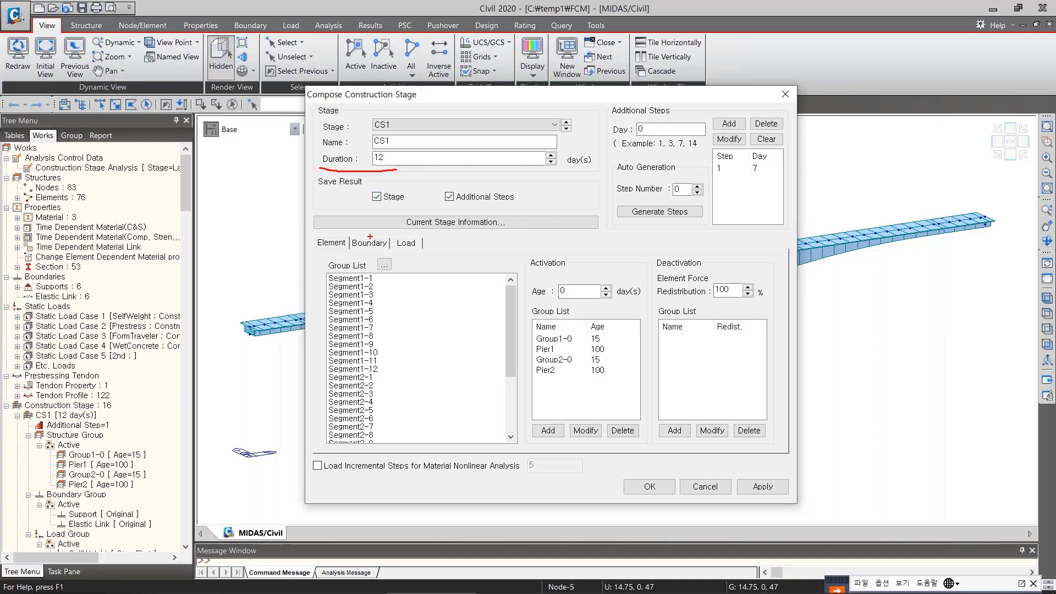
{"action": "left_click_drag", "start_coordinate": [307, 255], "coordinate": [345, 253]}
{"action": "left_click_drag", "start_coordinate": [399, 250], "coordinate": [427, 250]}
{"action": "key", "text": "Escape"}
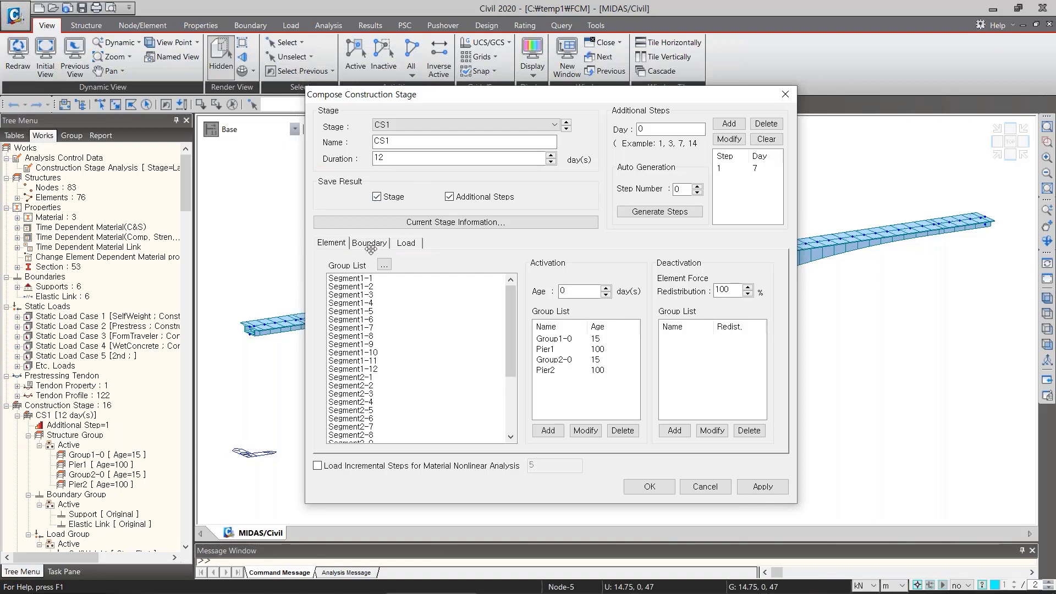
Review the Boundary and Load group settings of stage CS1 and return to its Element settings
{"action": "left_click", "coordinate": [369, 243]}
{"action": "left_click", "coordinate": [416, 247]}
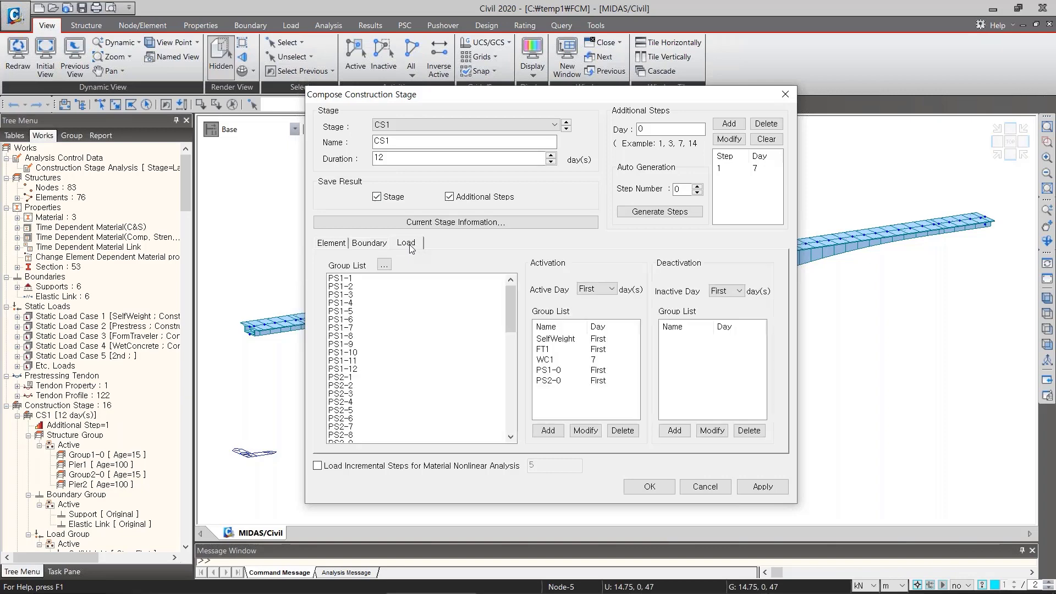
{"action": "left_click", "coordinate": [369, 245]}
{"action": "left_click", "coordinate": [333, 244]}
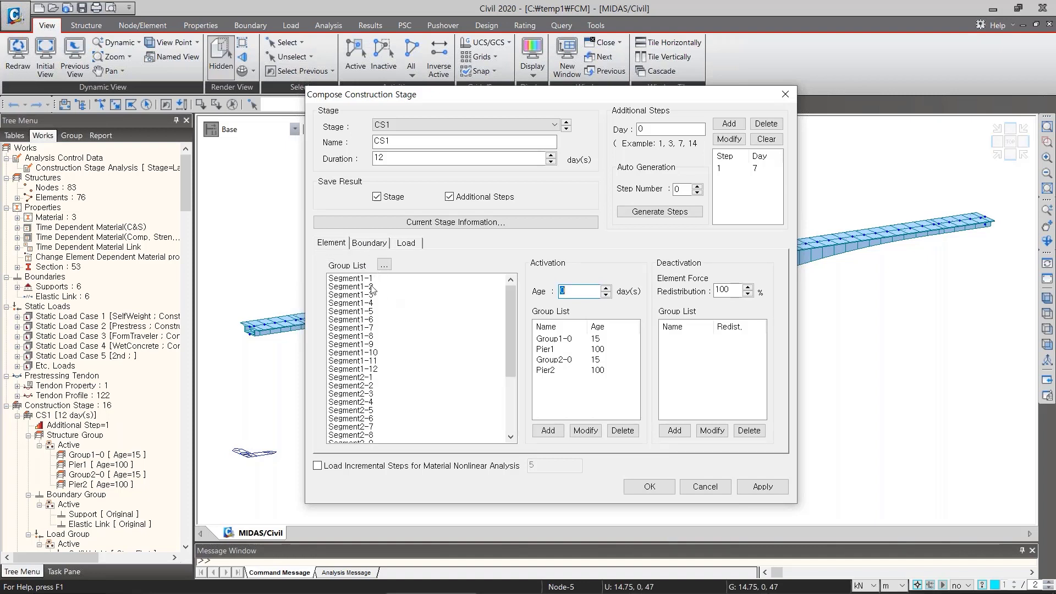
Inspect the activated element groups Group1-0, Group2-0, Pier1 and Pier2 of stage CS1 and their ages
{"action": "mouse_move", "coordinate": [512, 298]}
{"action": "left_mouse_down"}
{"action": "mouse_move", "coordinate": [514, 317]}
{"action": "mouse_move", "coordinate": [512, 286]}
{"action": "left_mouse_up"}
{"action": "left_click", "coordinate": [559, 340]}
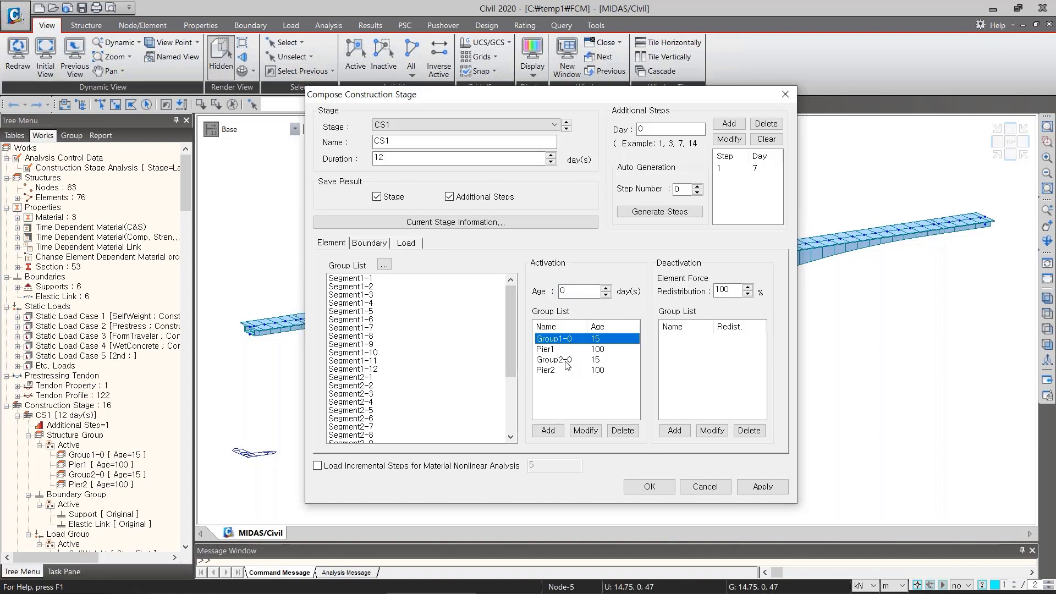
{"action": "left_click", "coordinate": [569, 364]}
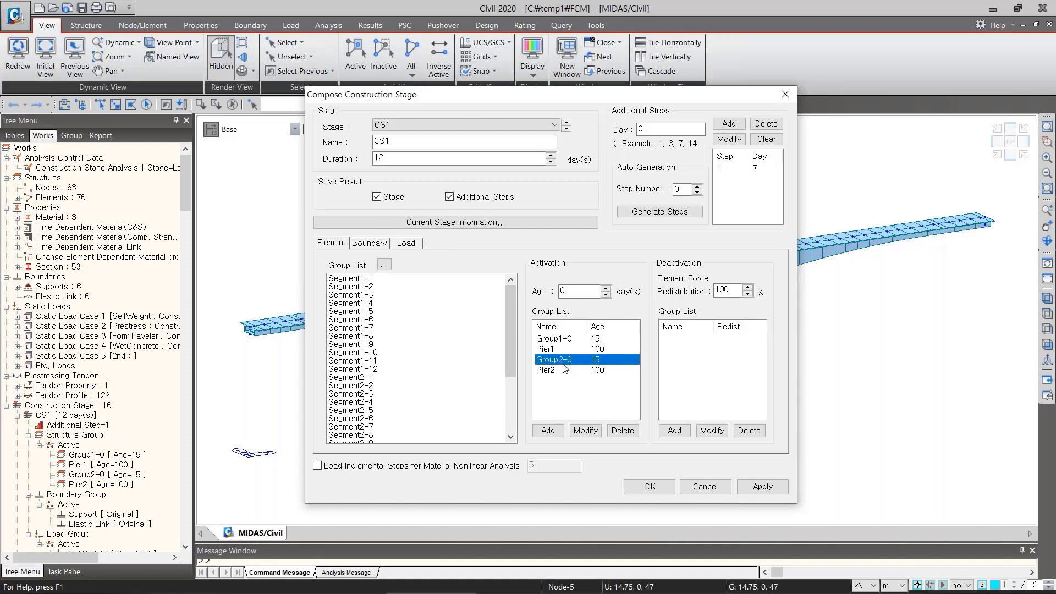
{"action": "left_click", "coordinate": [596, 342]}
{"action": "left_click", "coordinate": [604, 361]}
{"action": "left_click", "coordinate": [558, 351]}
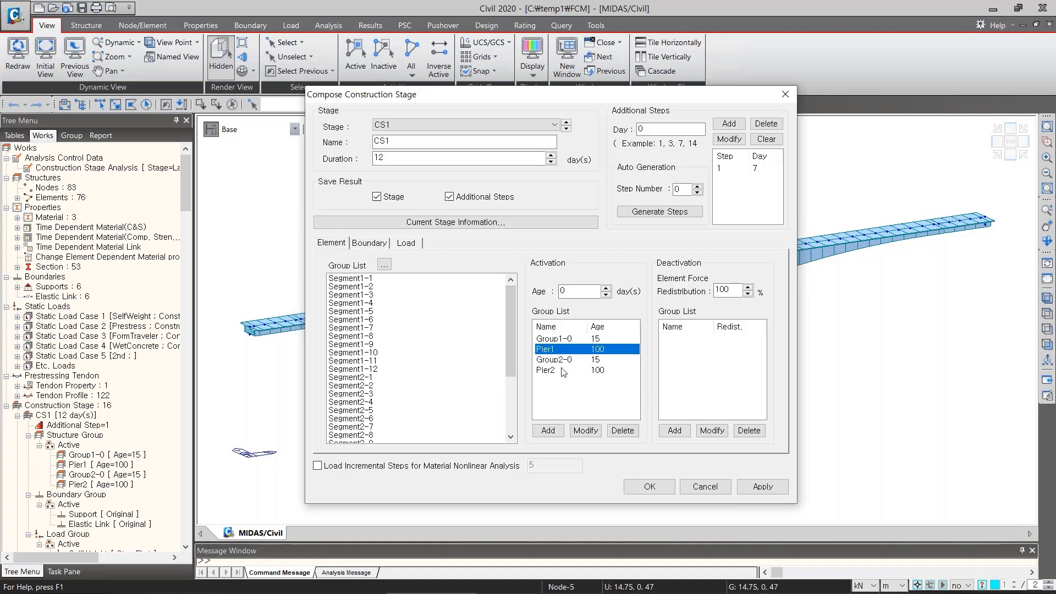
{"action": "left_click", "coordinate": [561, 372]}
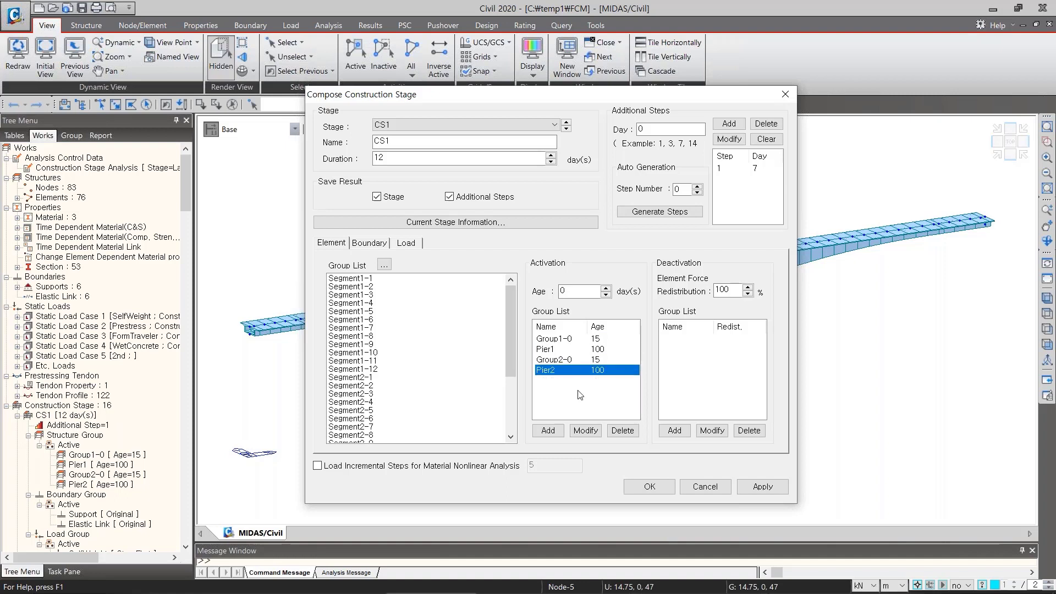
Check the activated pier groups of stage CS1, discard its definition without changes and close the Construction Stage list
{"action": "left_click", "coordinate": [606, 353]}
{"action": "left_click", "coordinate": [603, 373]}
{"action": "left_click", "coordinate": [704, 488]}
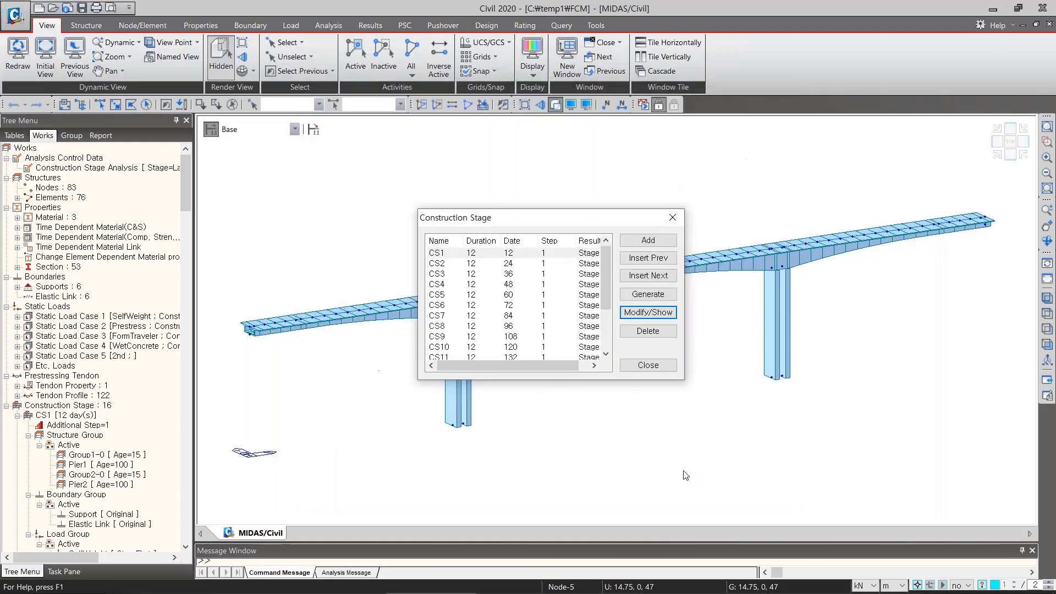
{"action": "left_click", "coordinate": [648, 365]}
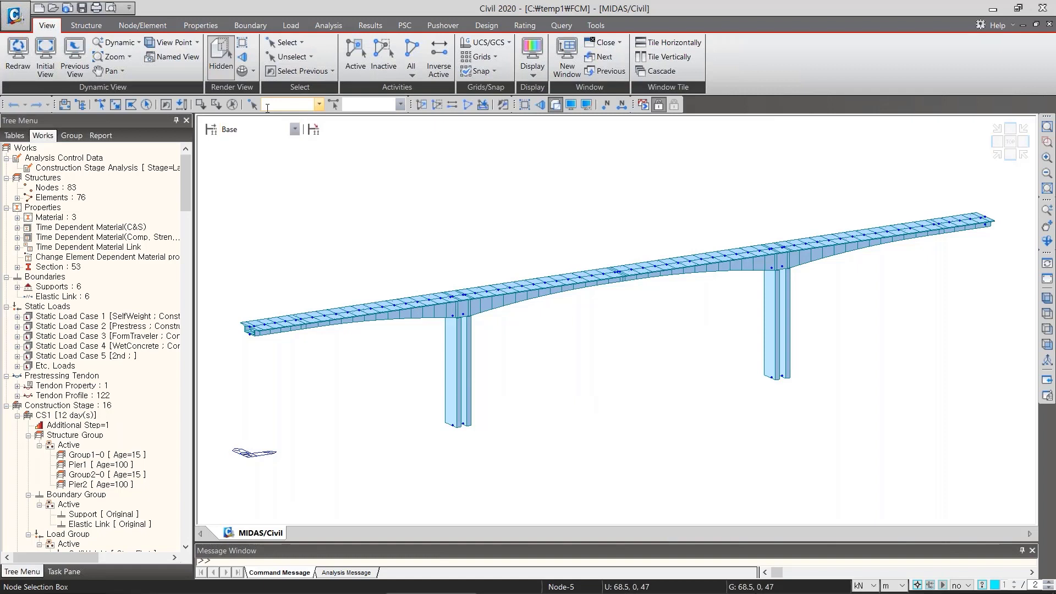
Display stage CS1 in the model view and highlight its structure groups Group1-0, Group2-0, Pier1 and Pier2 from the group tree
{"action": "left_click", "coordinate": [295, 132]}
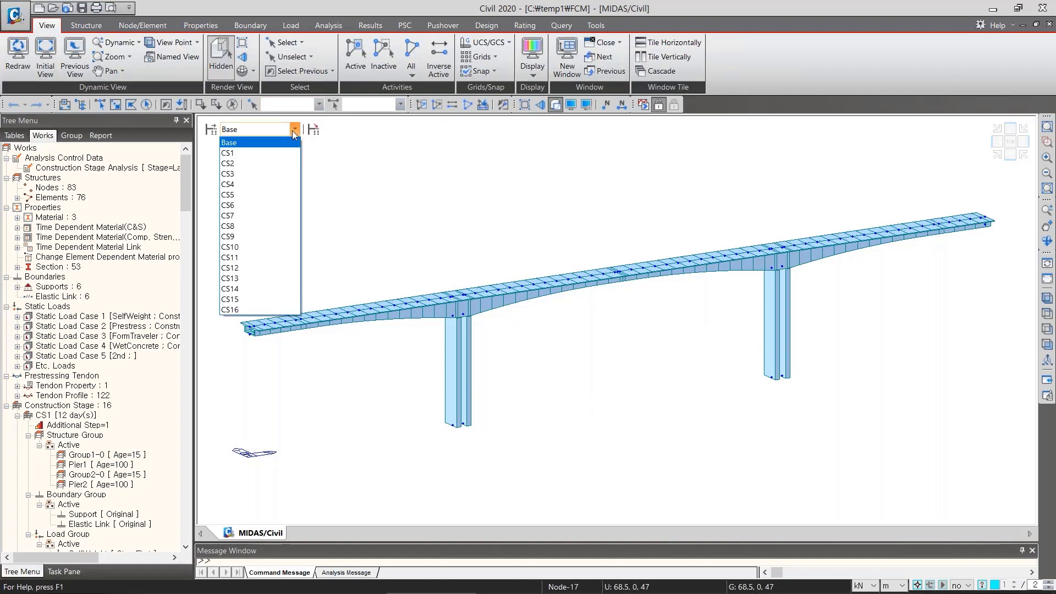
{"action": "left_click", "coordinate": [234, 154]}
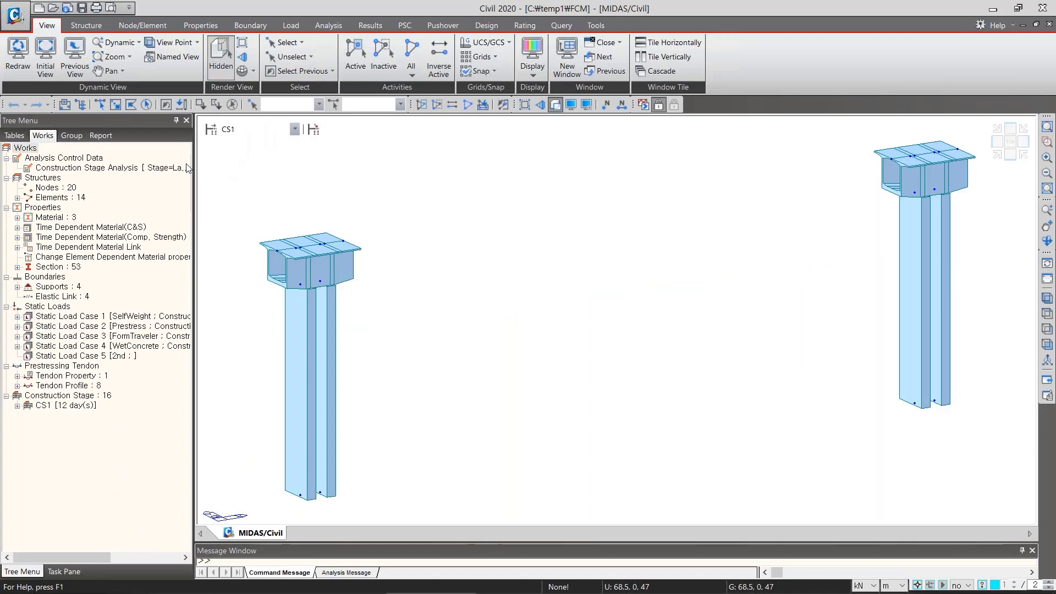
{"action": "left_click", "coordinate": [72, 136]}
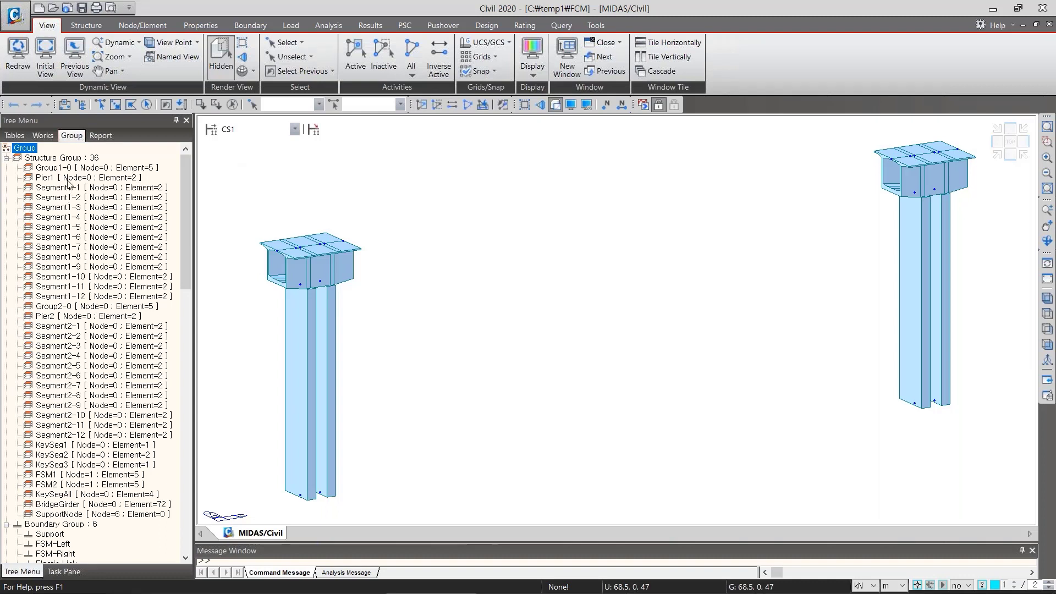
{"action": "double_click", "coordinate": [84, 169]}
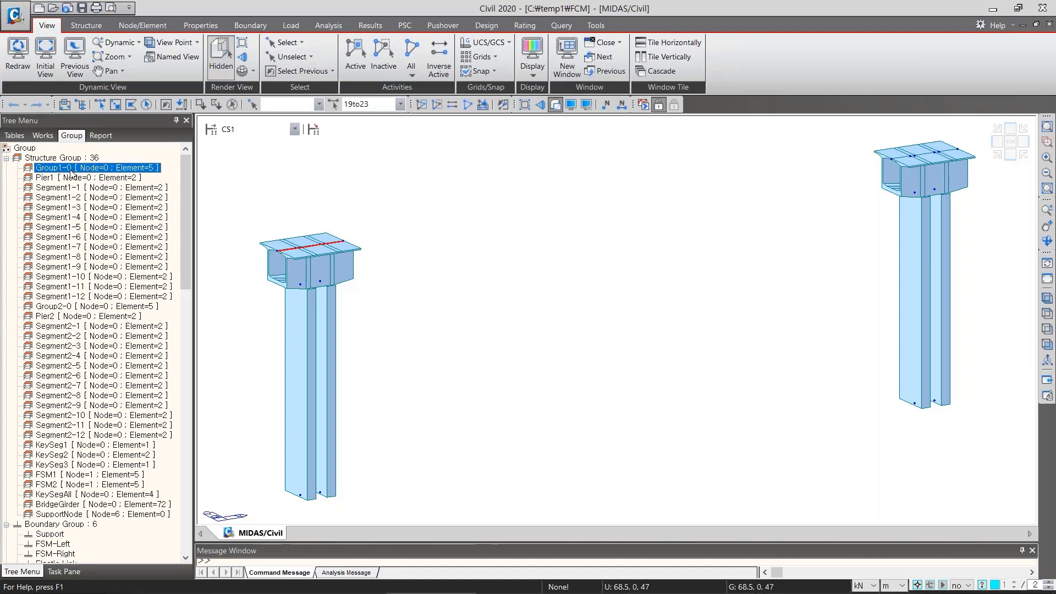
{"action": "left_click", "coordinate": [76, 308]}
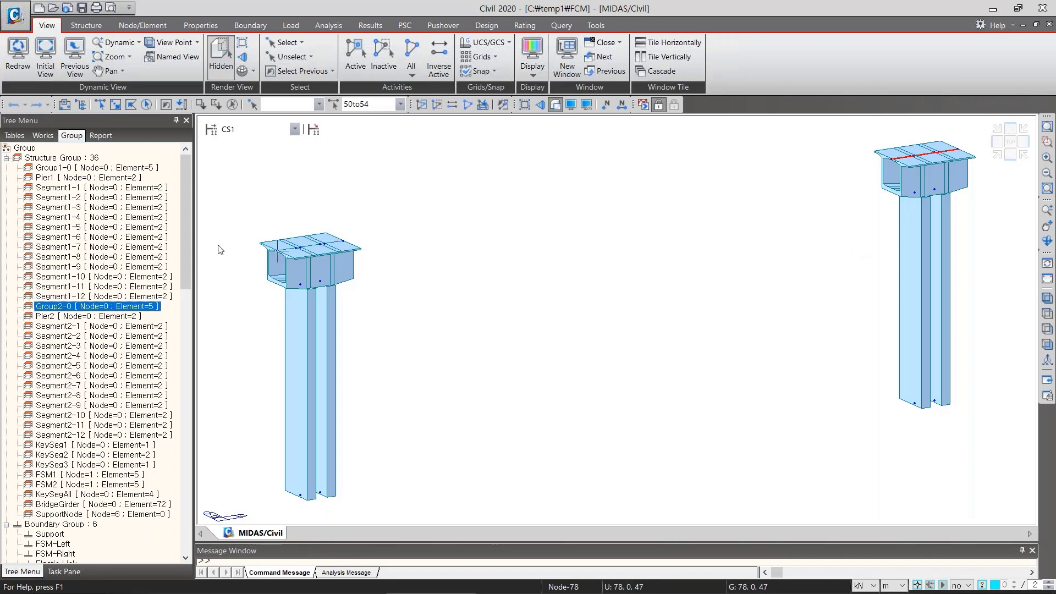
{"action": "left_click", "coordinate": [66, 178]}
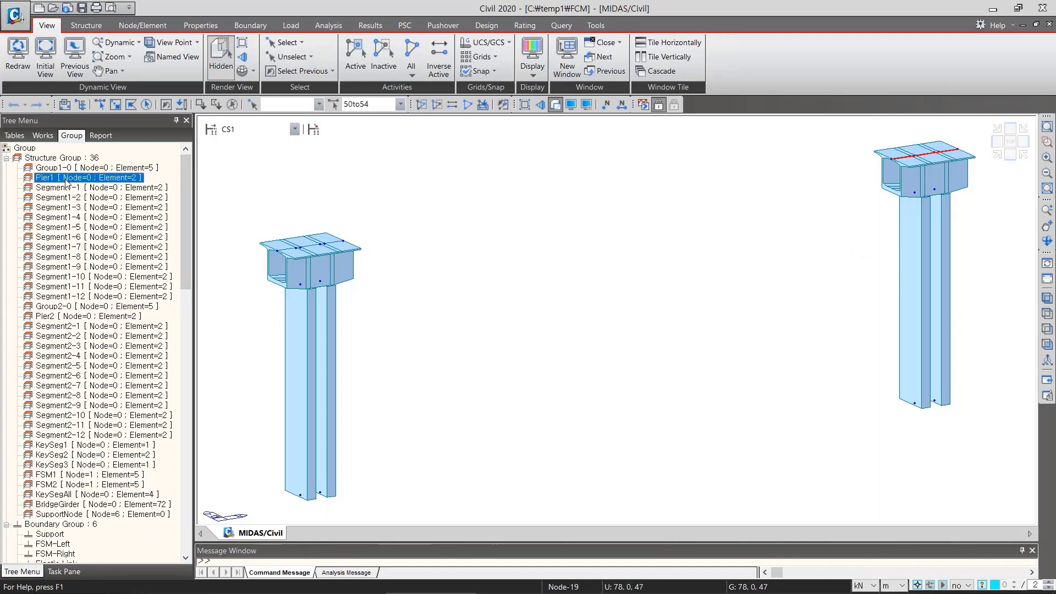
{"action": "left_click", "coordinate": [66, 317]}
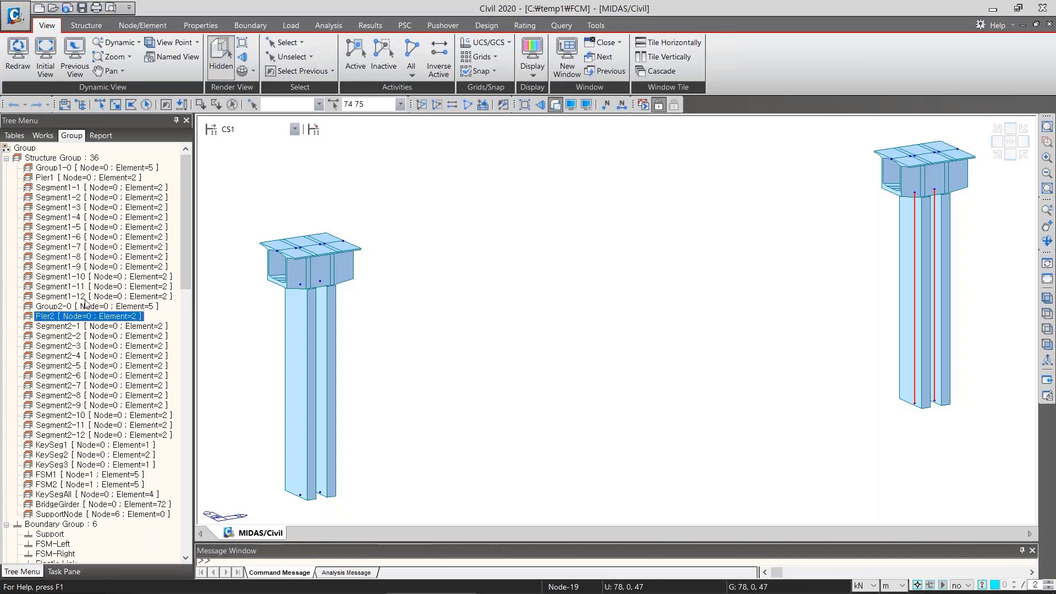
Return to the Works tree and display construction stages CS2, CS3 and CS4 one after another in the model view
{"action": "left_click", "coordinate": [49, 136]}
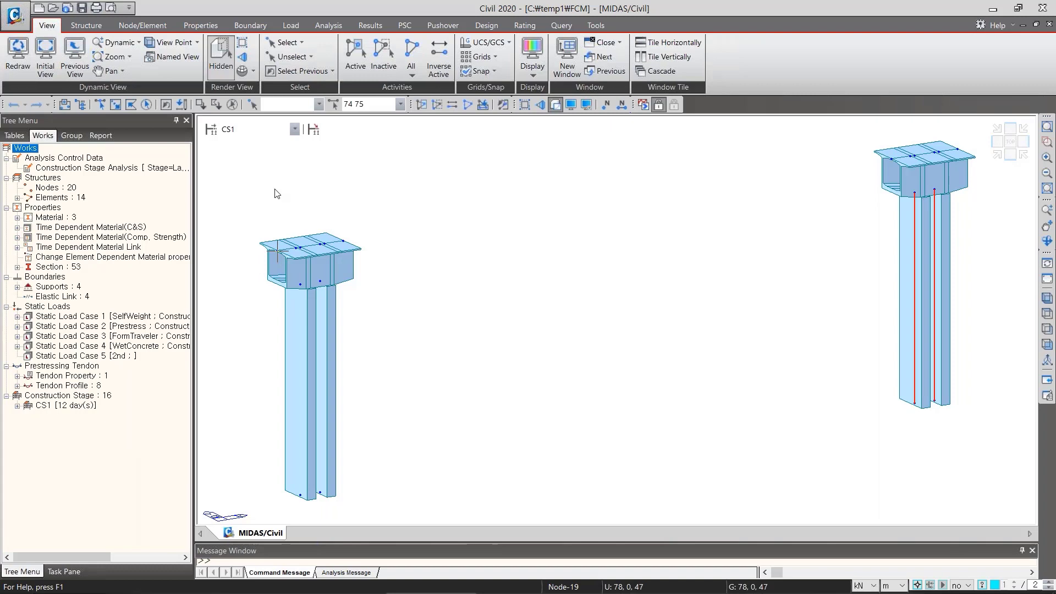
{"action": "left_click", "coordinate": [296, 129]}
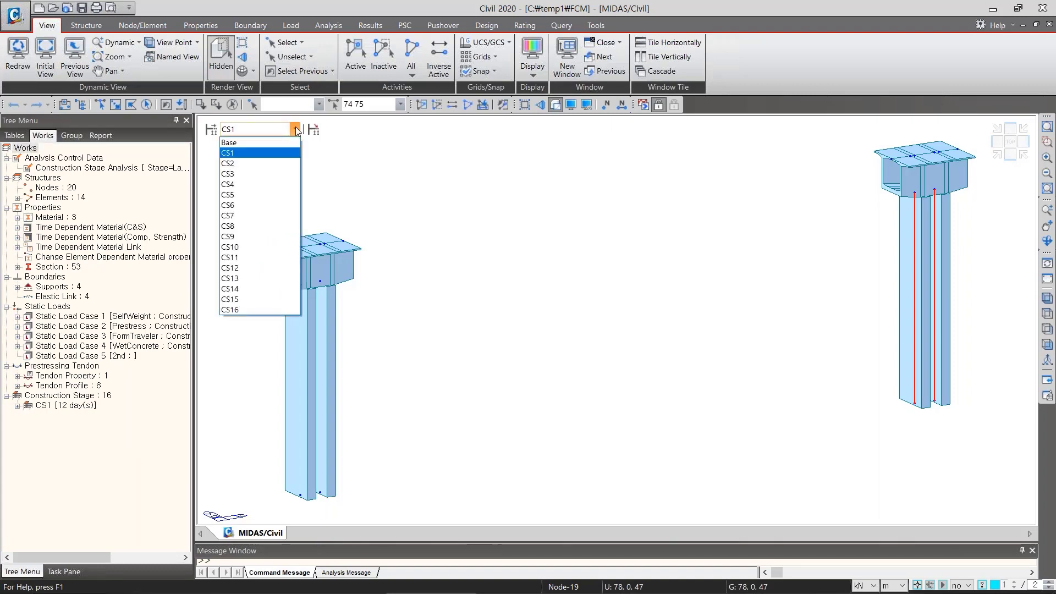
{"action": "left_click", "coordinate": [242, 162]}
{"action": "left_click", "coordinate": [269, 129]}
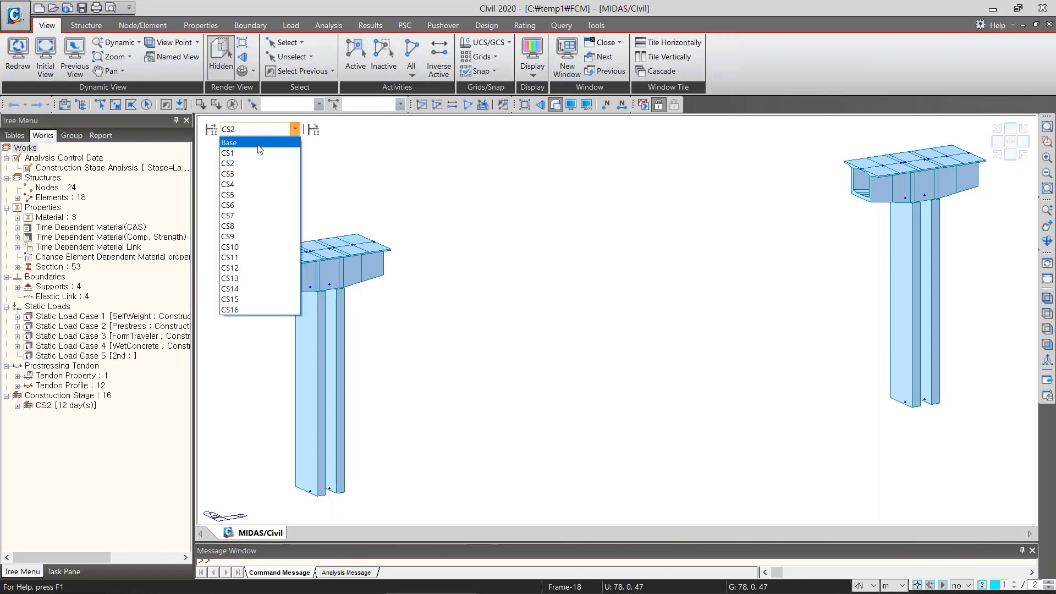
{"action": "left_click", "coordinate": [238, 174]}
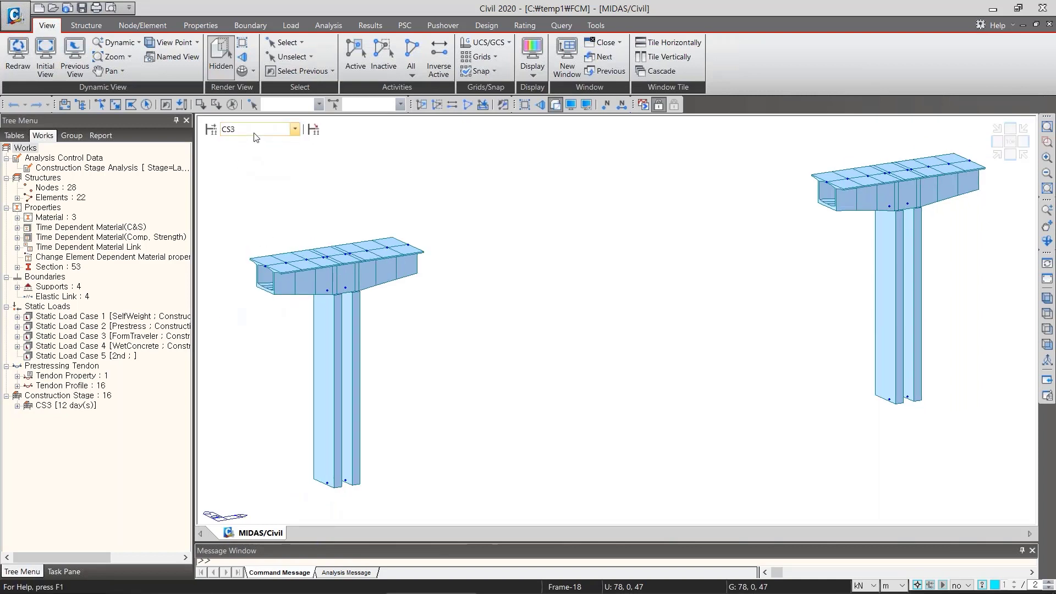
{"action": "left_click", "coordinate": [255, 136]}
{"action": "left_click", "coordinate": [239, 185]}
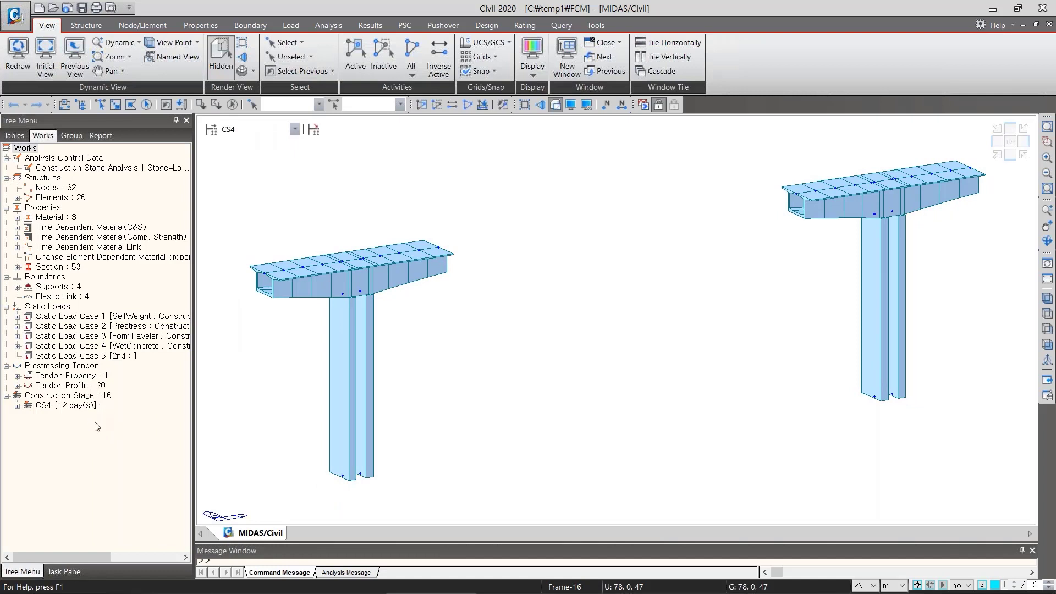
Continue through the girder erection by displaying stages CS5, CS6 and CS7 in the model view
{"action": "left_click", "coordinate": [259, 130]}
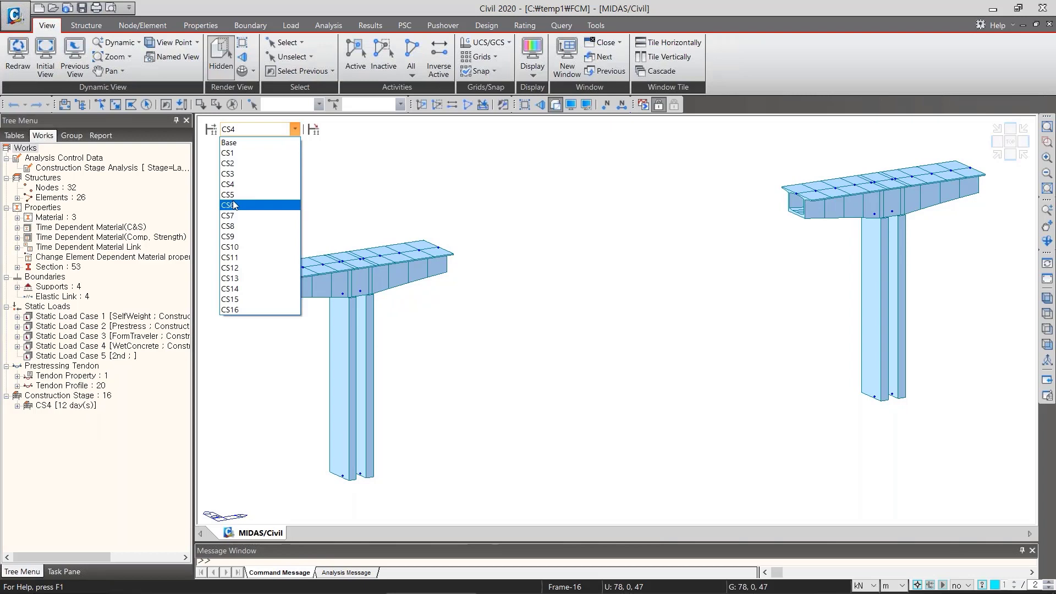
{"action": "left_click", "coordinate": [259, 193]}
{"action": "left_click", "coordinate": [259, 129]}
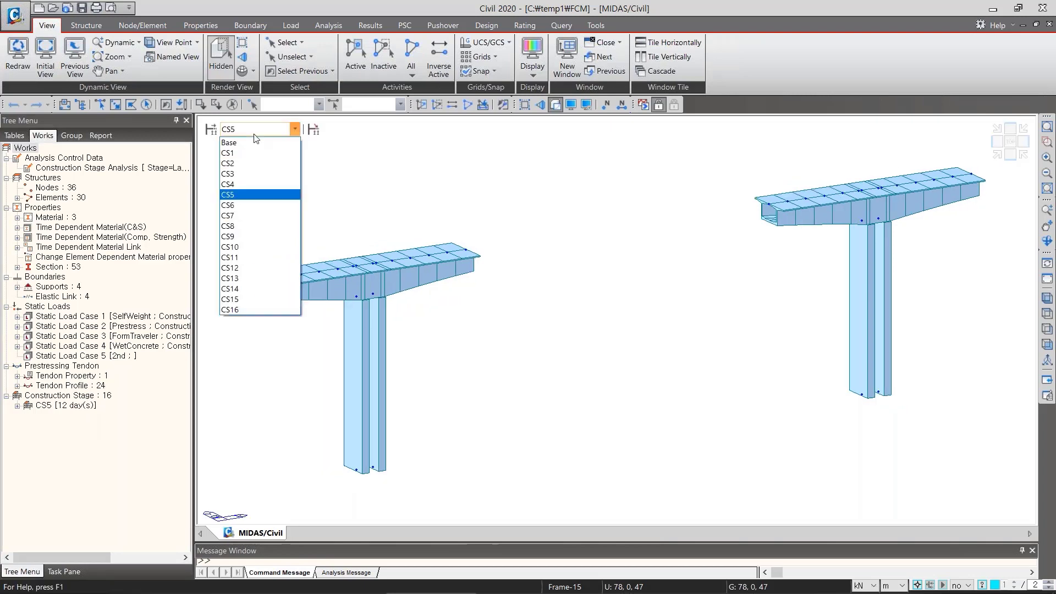
{"action": "left_click", "coordinate": [249, 206]}
{"action": "left_click", "coordinate": [259, 130]}
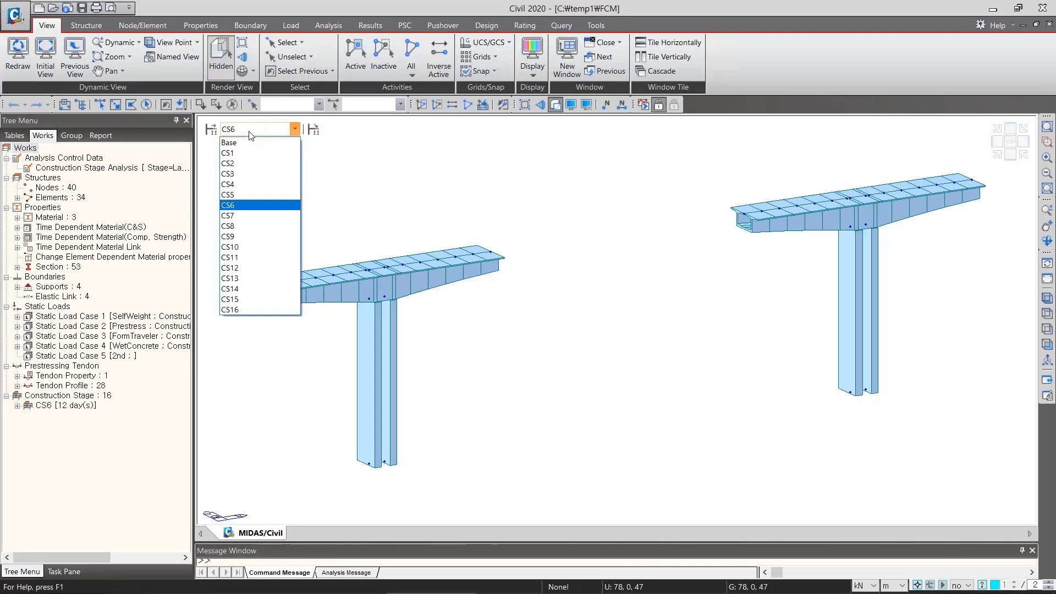
{"action": "left_click", "coordinate": [242, 220]}
Display stages CS9, CS12 and CS16 to follow the cantilevers up to the last construction stage
{"action": "left_click", "coordinate": [258, 129]}
{"action": "left_click", "coordinate": [250, 239]}
{"action": "left_click", "coordinate": [258, 129]}
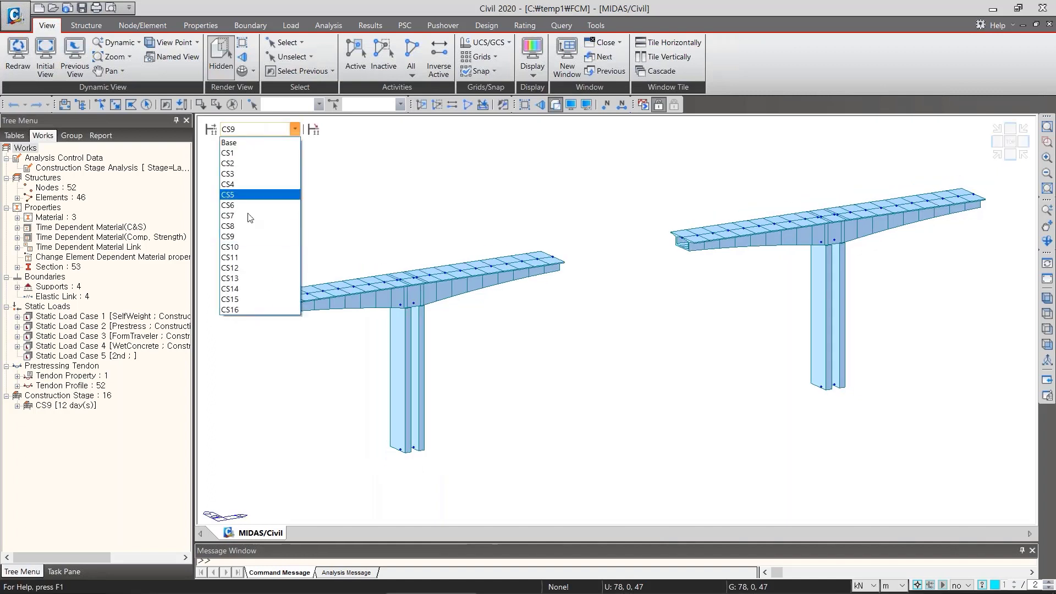
{"action": "left_click", "coordinate": [244, 269]}
{"action": "left_click", "coordinate": [264, 130]}
{"action": "left_click", "coordinate": [247, 309]}
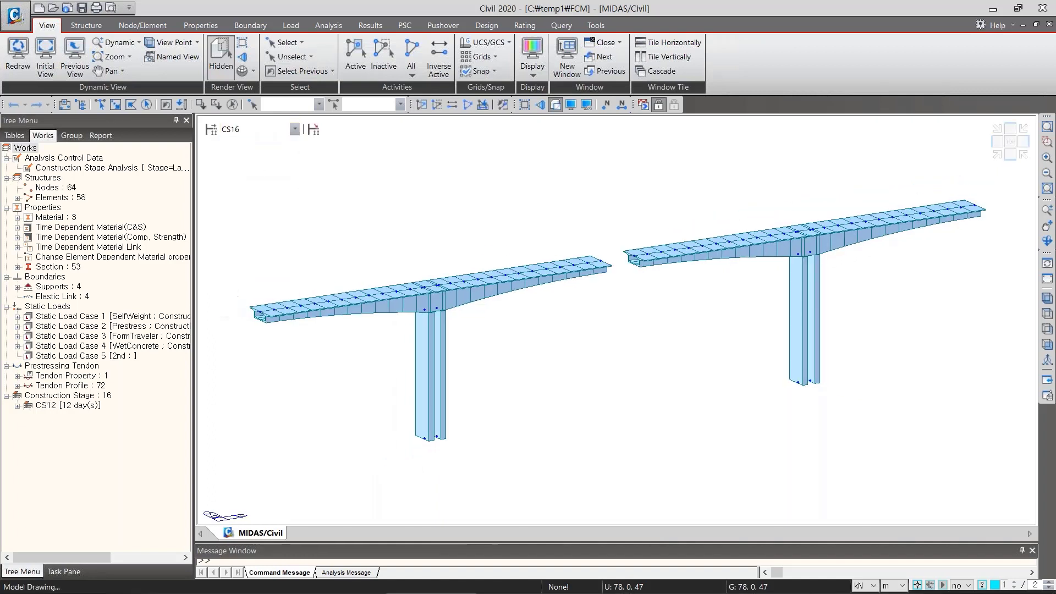
Return the model view to the Base stage
{"action": "left_click", "coordinate": [270, 132]}
{"action": "scroll", "coordinate": [271, 139], "scroll_direction": "up", "scroll_amount": 2}
{"action": "left_click", "coordinate": [272, 141]}
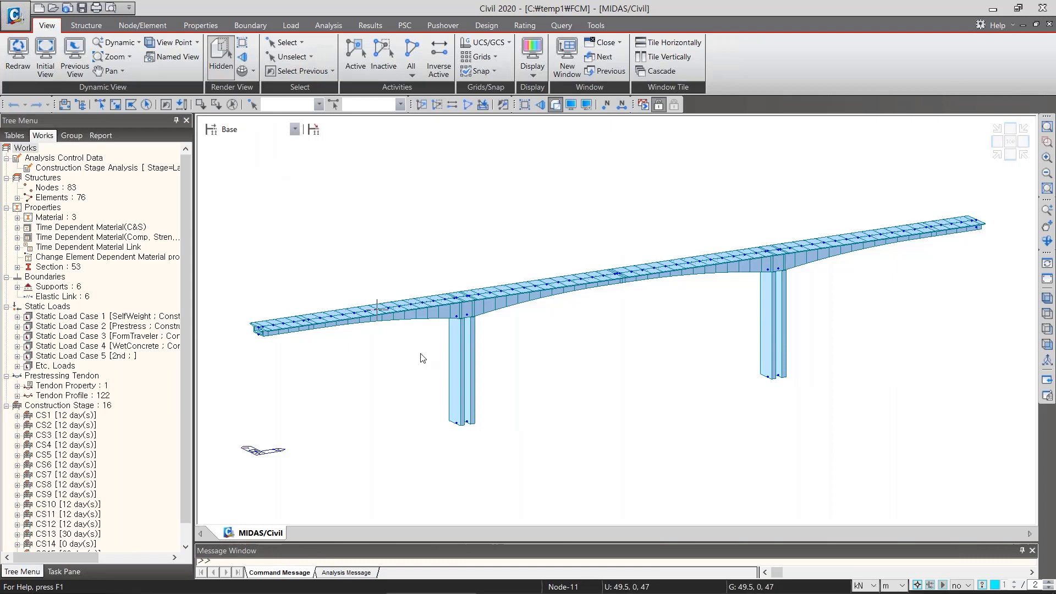
Switch to the PowerPoint slide show and advance from the node/element selection topic to the Display - Local axis slide
{"action": "key", "text": "alt+Tab"}
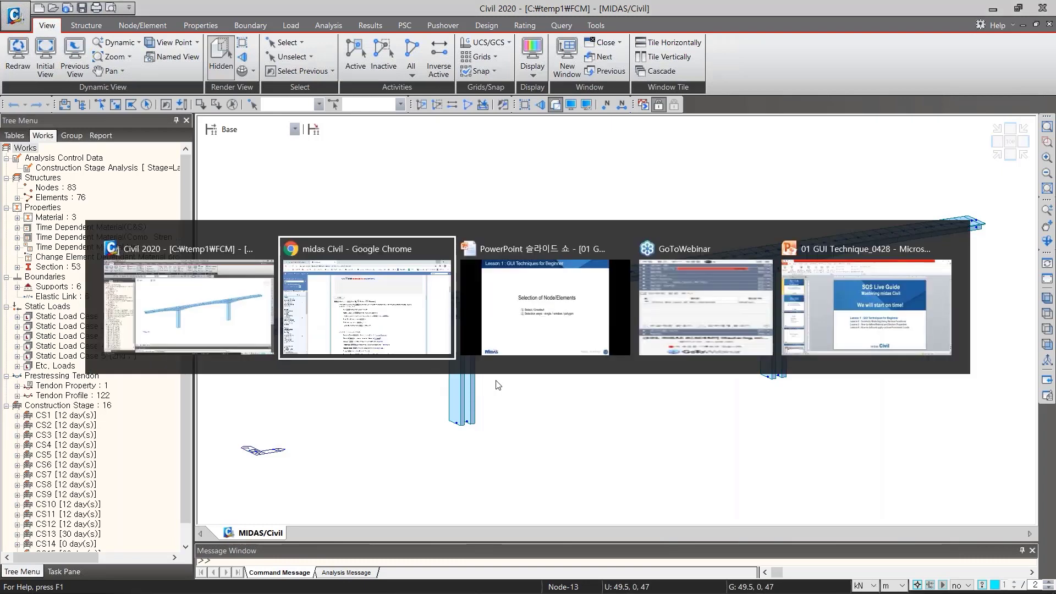
{"action": "left_click", "coordinate": [559, 311]}
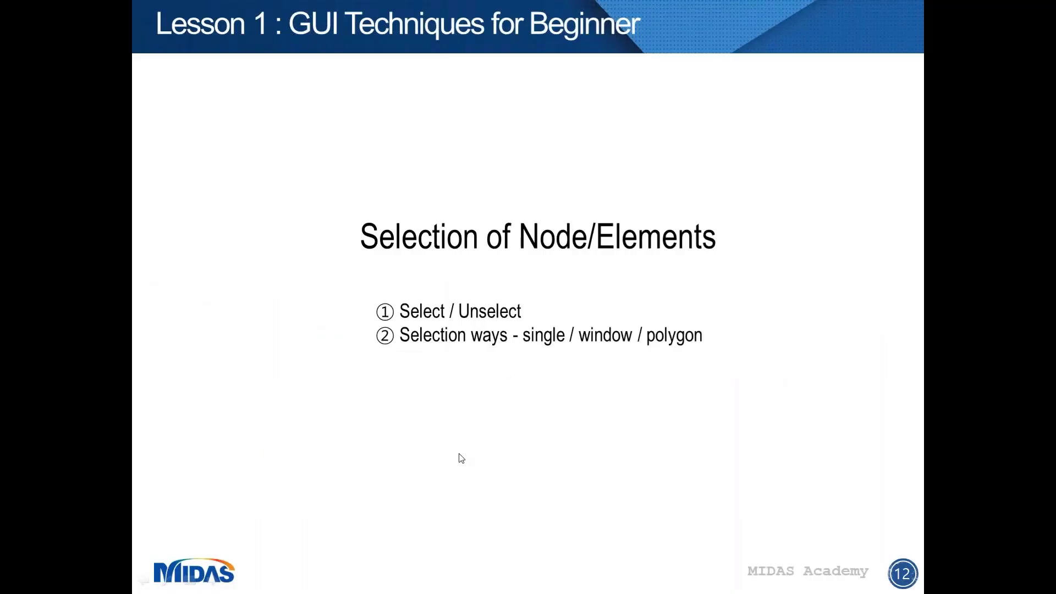
{"action": "left_click", "coordinate": [473, 450]}
{"action": "scroll", "coordinate": [492, 429], "scroll_direction": "down", "scroll_amount": 10}
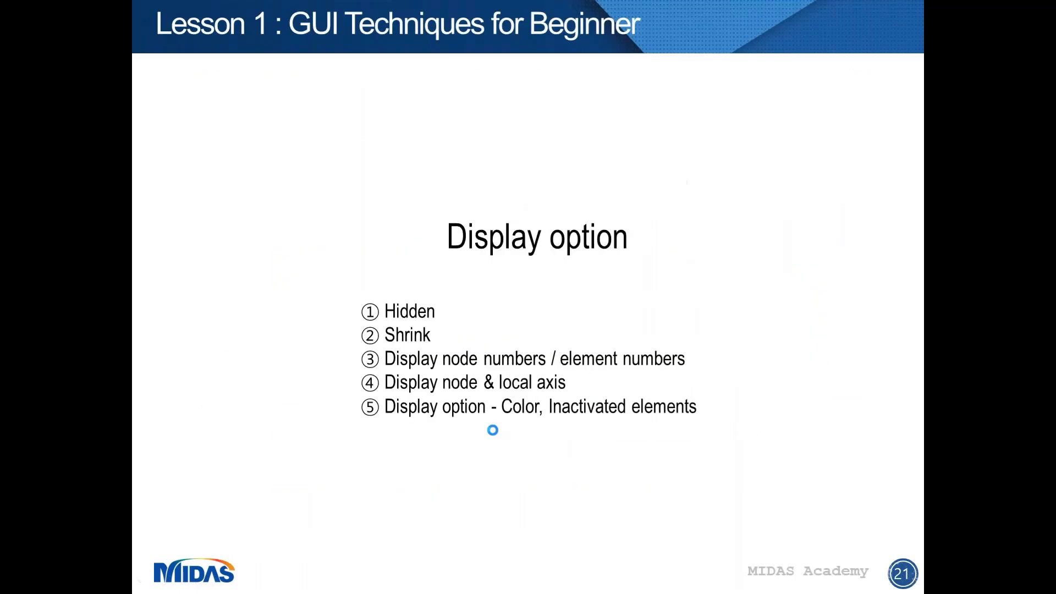
{"action": "scroll", "coordinate": [486, 422], "scroll_direction": "down", "scroll_amount": 1}
{"action": "scroll", "coordinate": [485, 421], "scroll_direction": "down", "scroll_amount": 5}
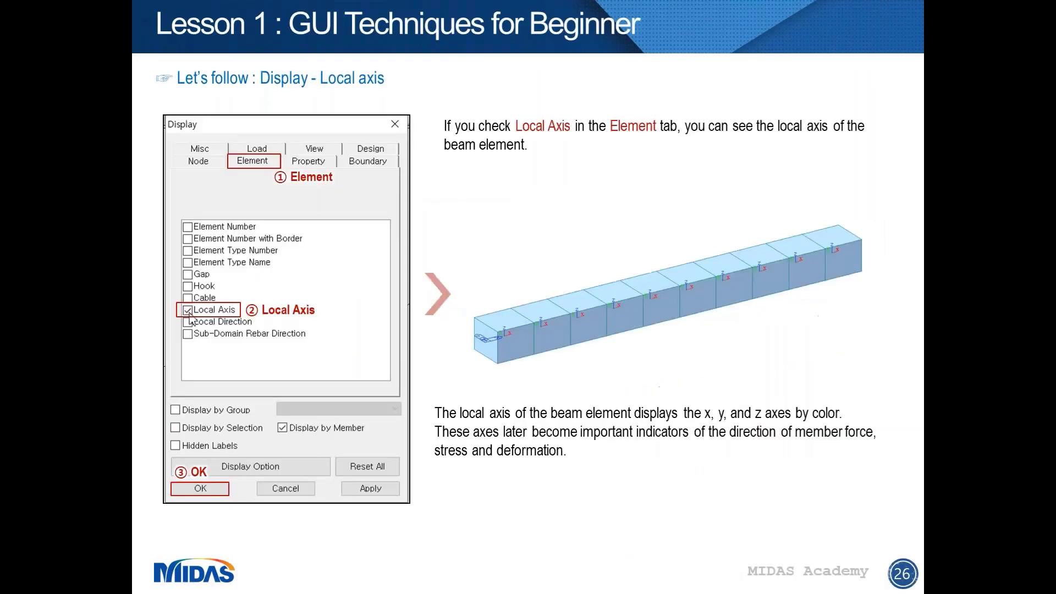